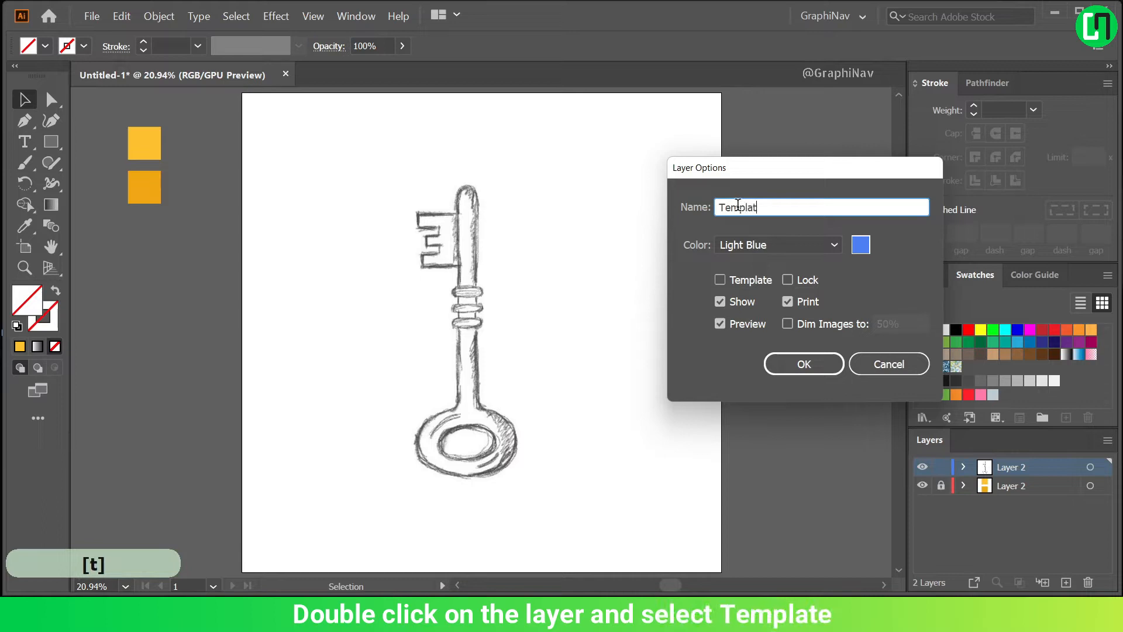
Make the key sketch layer a template layer named Template, dimmed to 50%, and add a new layer named Outline above it.
left_click(723, 280)
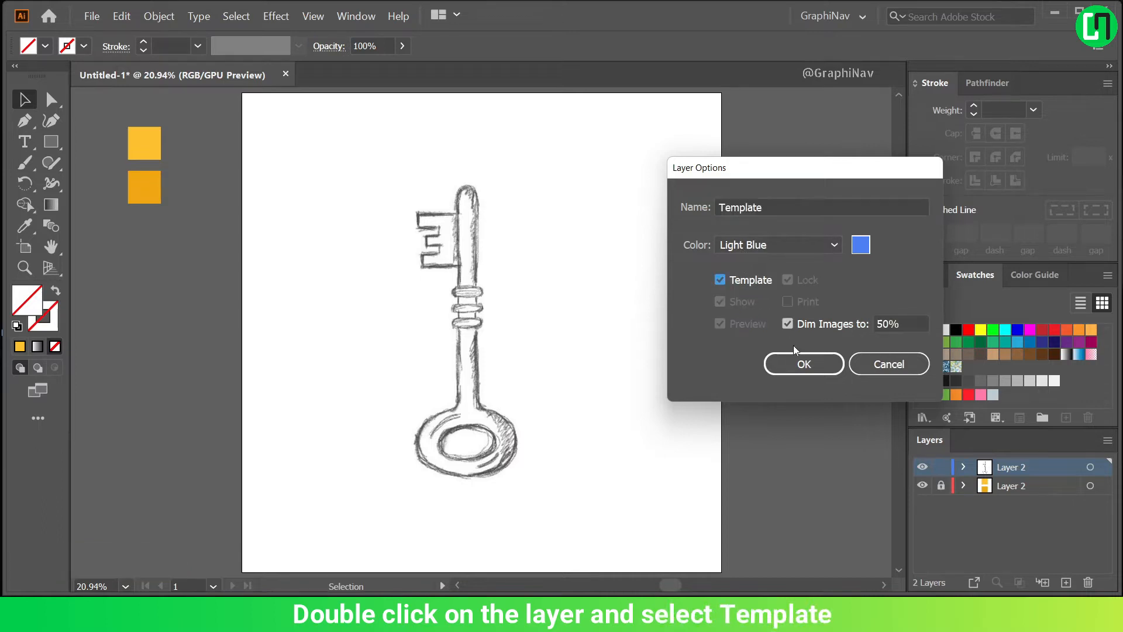
left_click(801, 362)
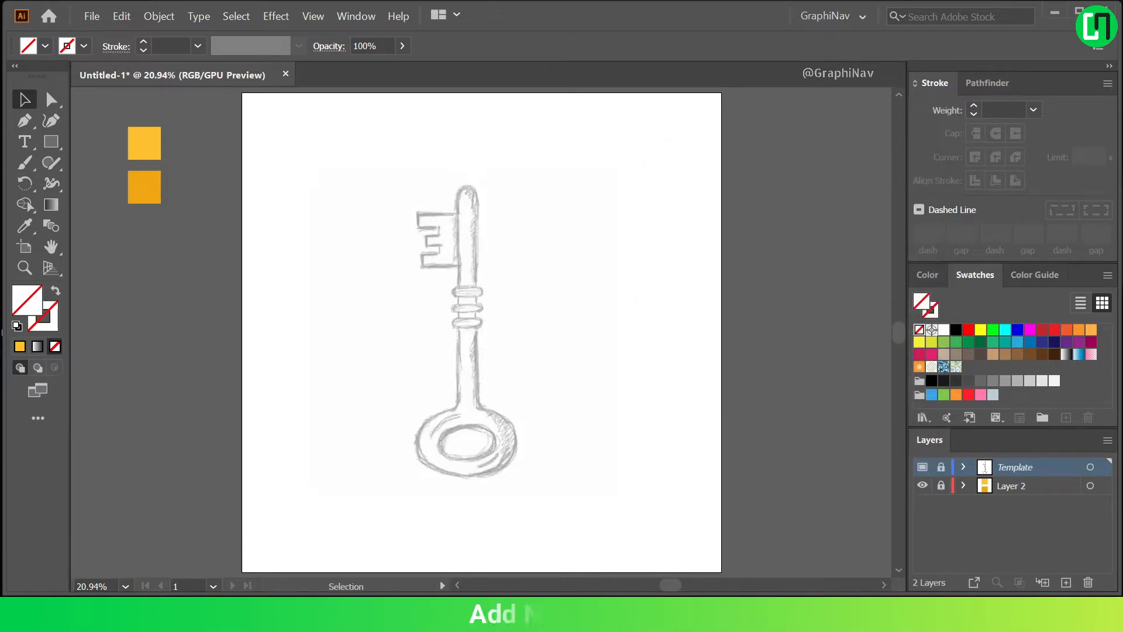
left_click(1066, 583)
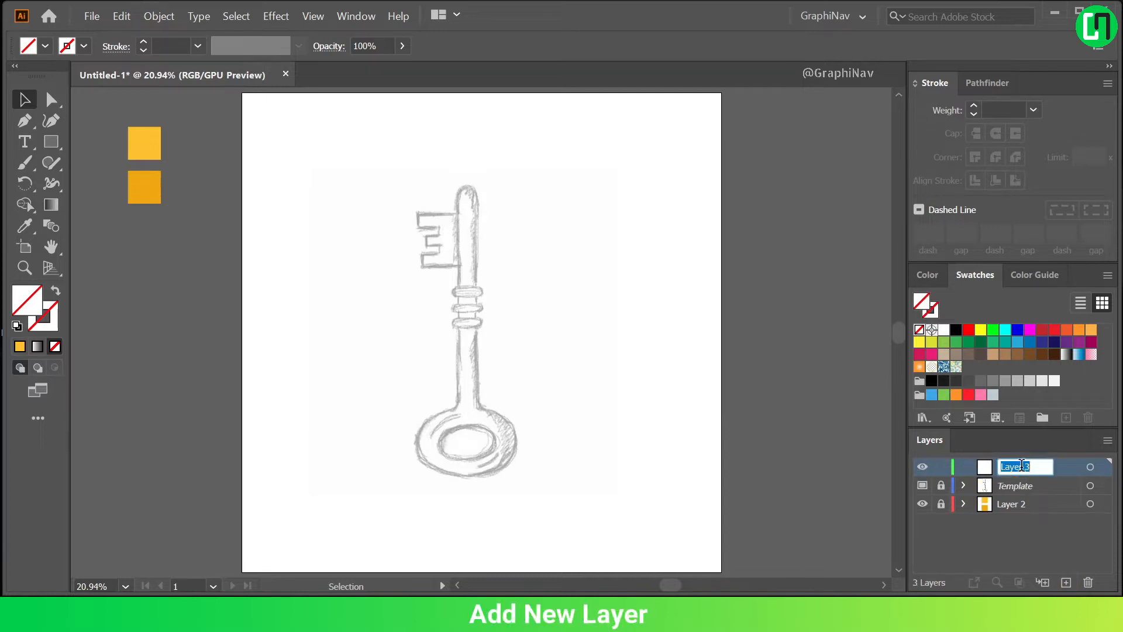
type("Outline")
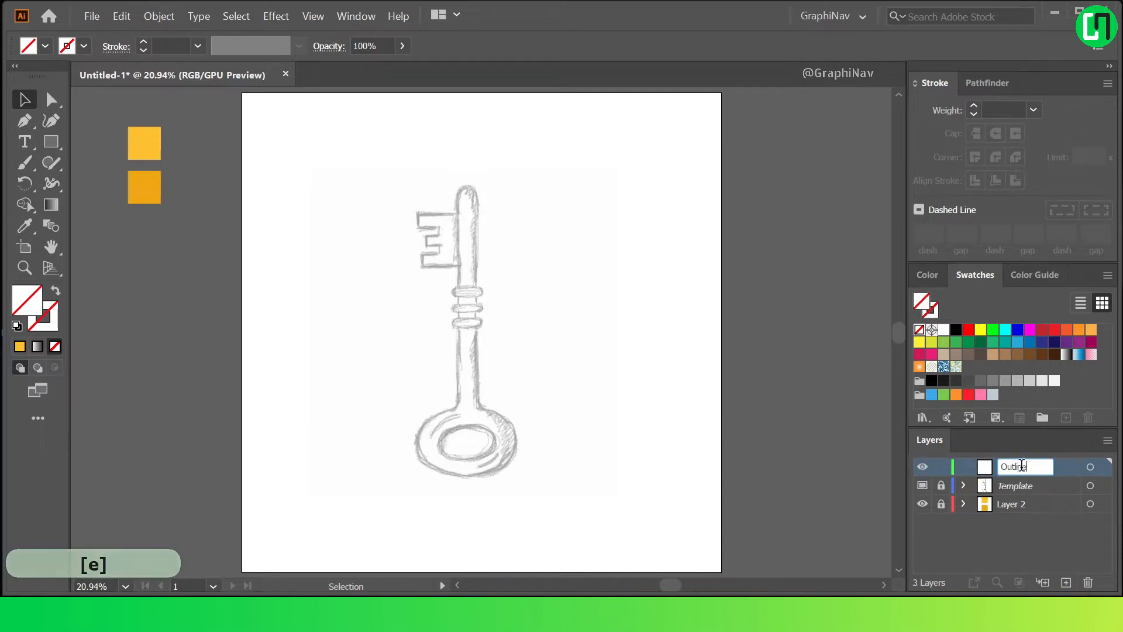
Set the stroke to black at 12 pt with round caps and round corner joins.
left_click(36, 298)
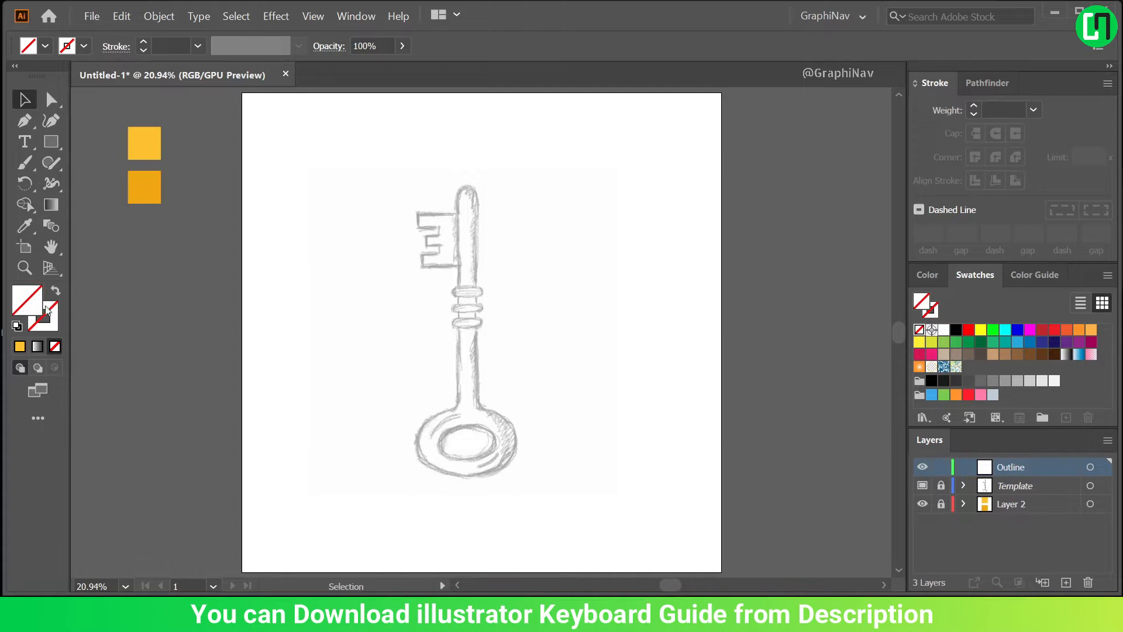
left_click(54, 332)
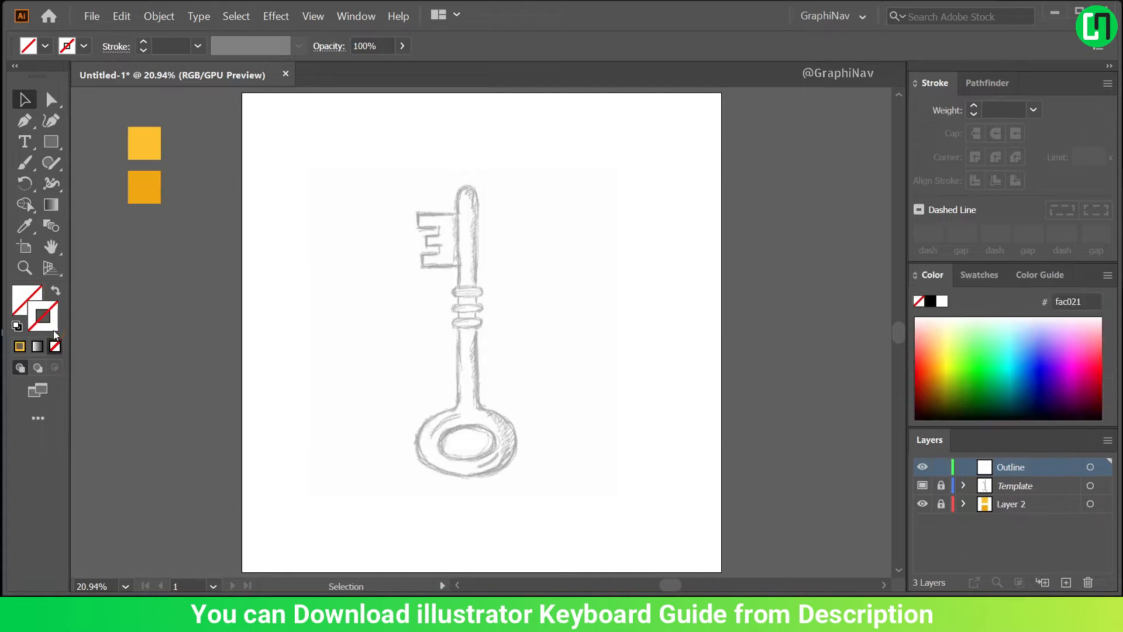
left_click(977, 274)
left_click(955, 330)
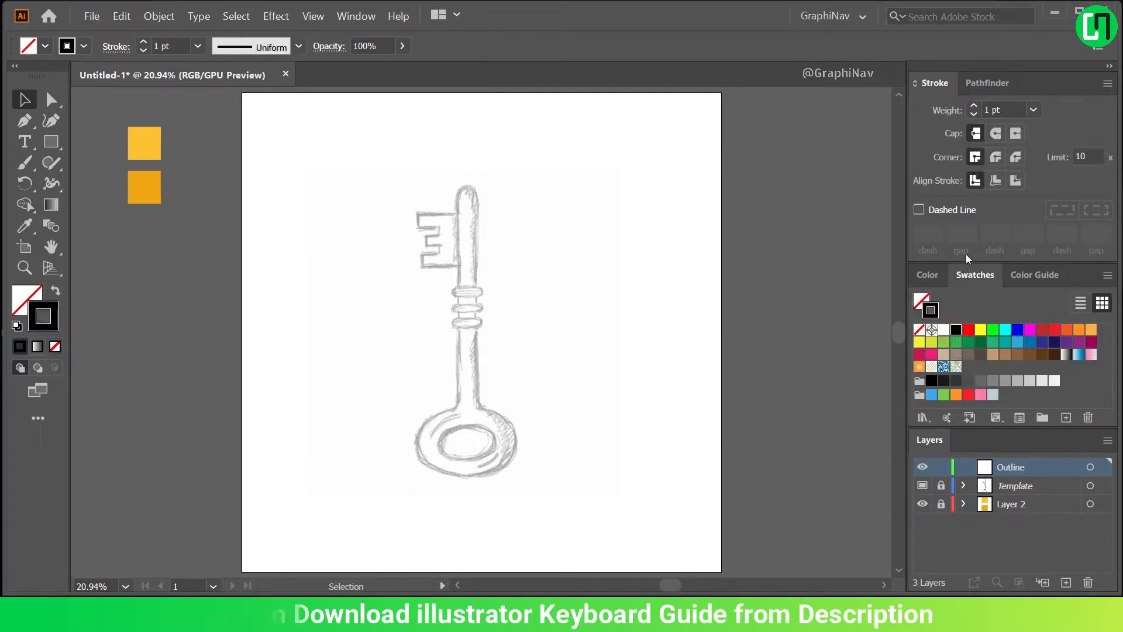
scroll(1004, 111, "up", 8)
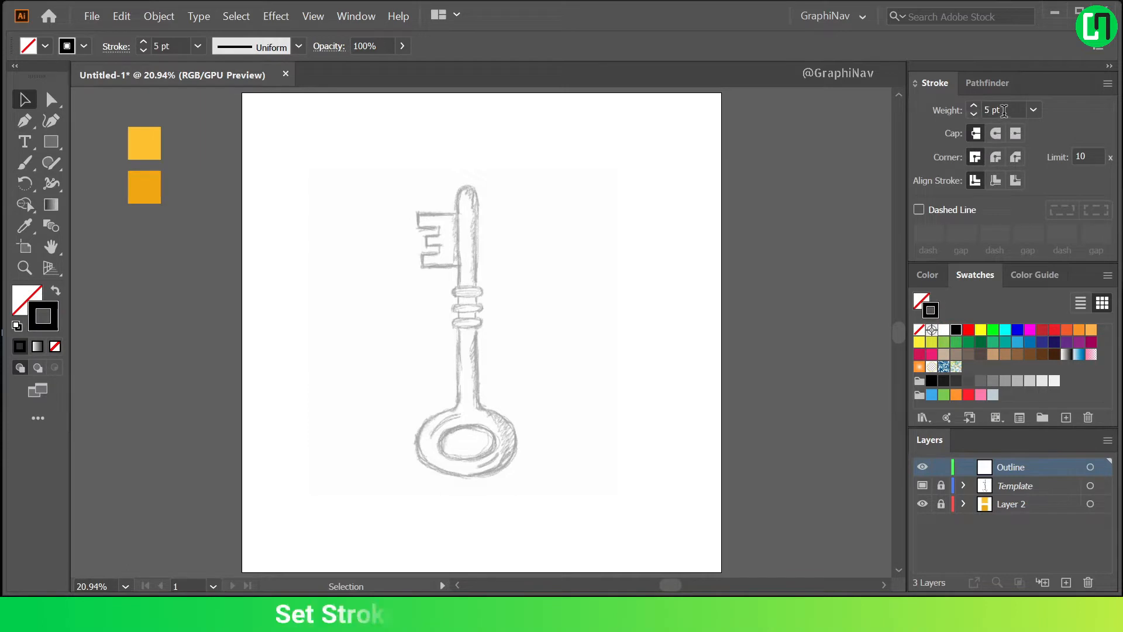
left_click(997, 134)
left_click(996, 156)
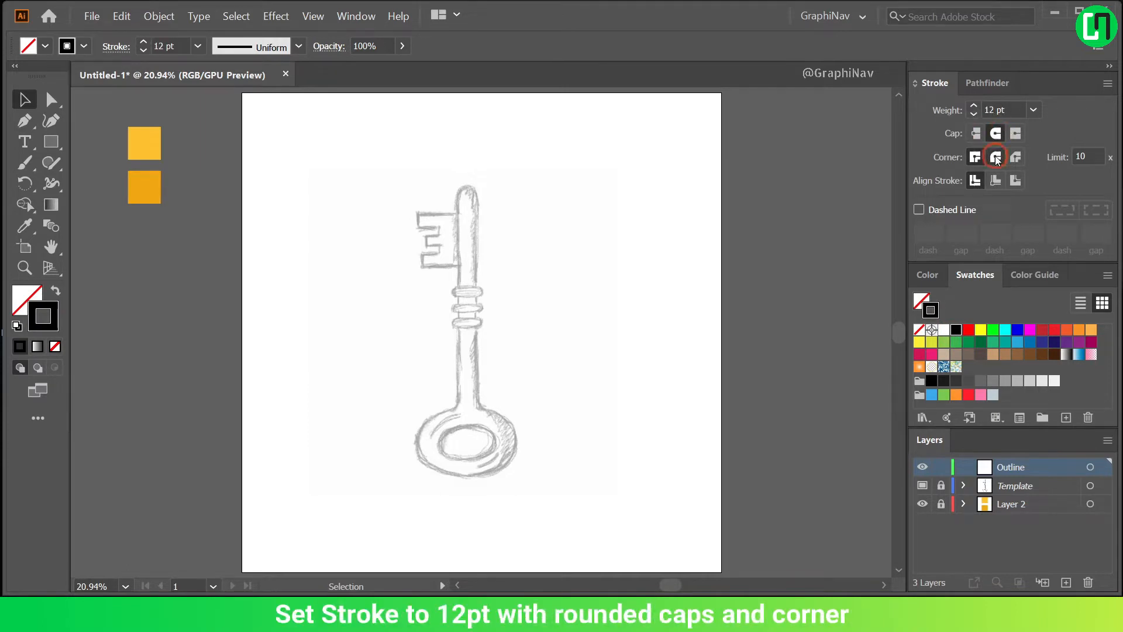
Draw a tall, narrow rectangle over the sketched key shaft, from just below its rounded tip to the top of the bow.
left_click(57, 141)
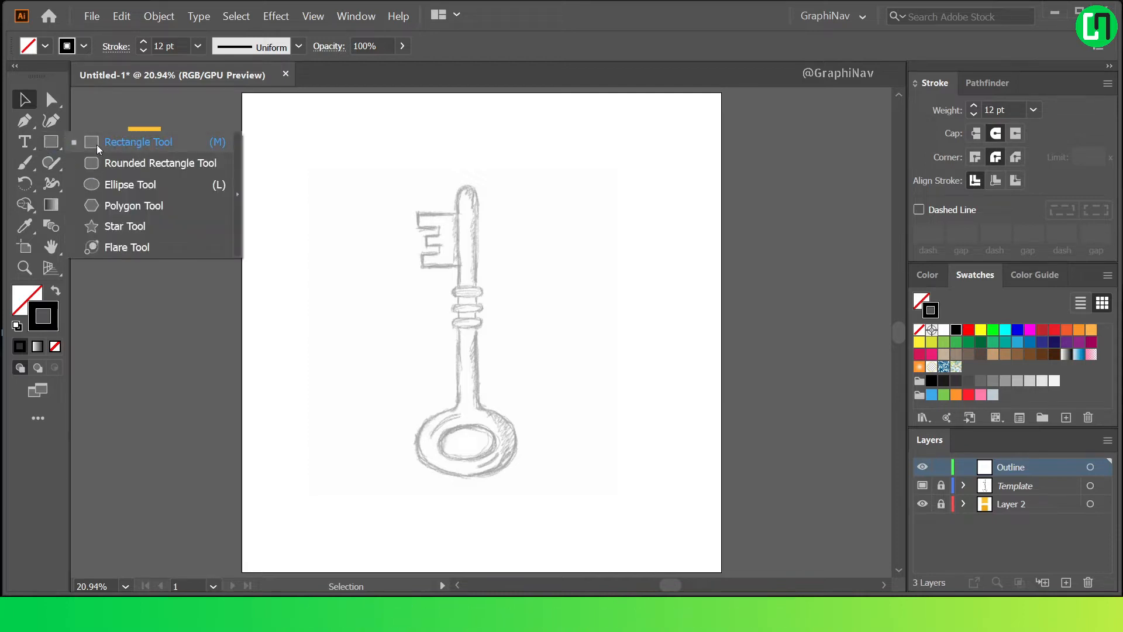
left_click(97, 143)
scroll(458, 243, "up", 1, "alt")
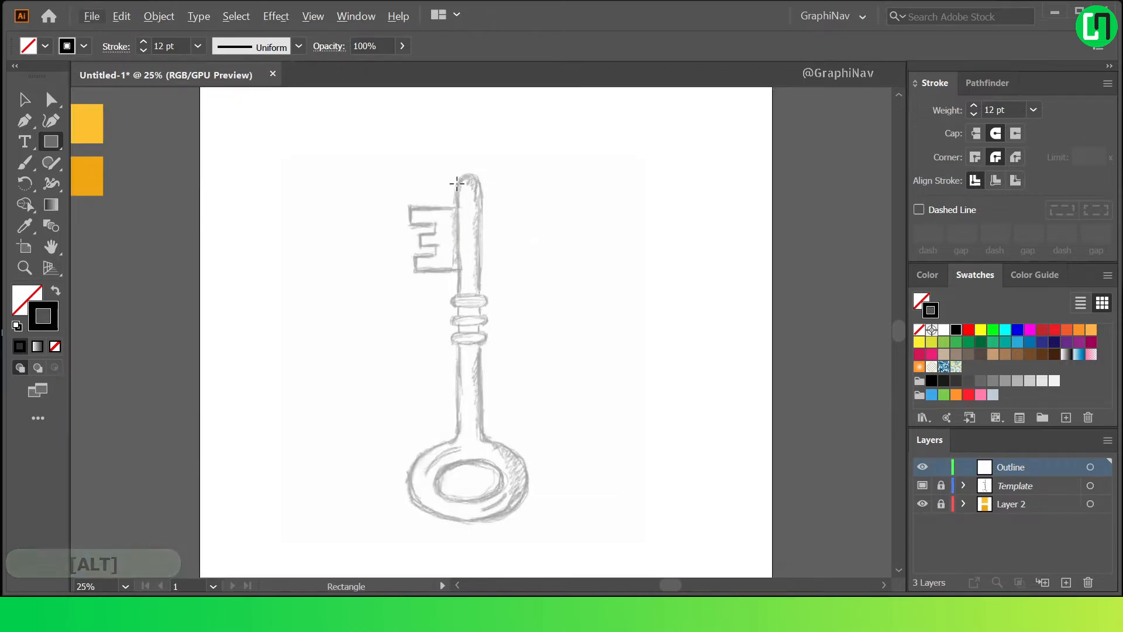
left_click_drag(457, 184, 480, 447)
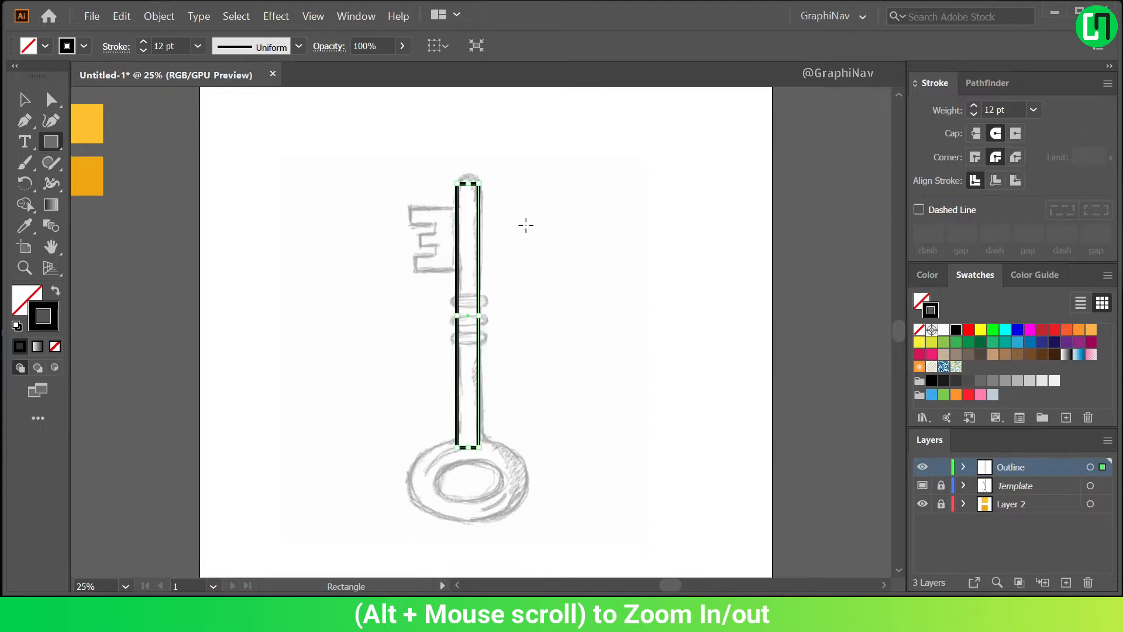
key("v")
Bend the shaft rectangle's top edge upward into a rounded tip with the Anchor Point tool, then deselect it.
scroll(490, 167, "up", 2)
left_click(21, 123)
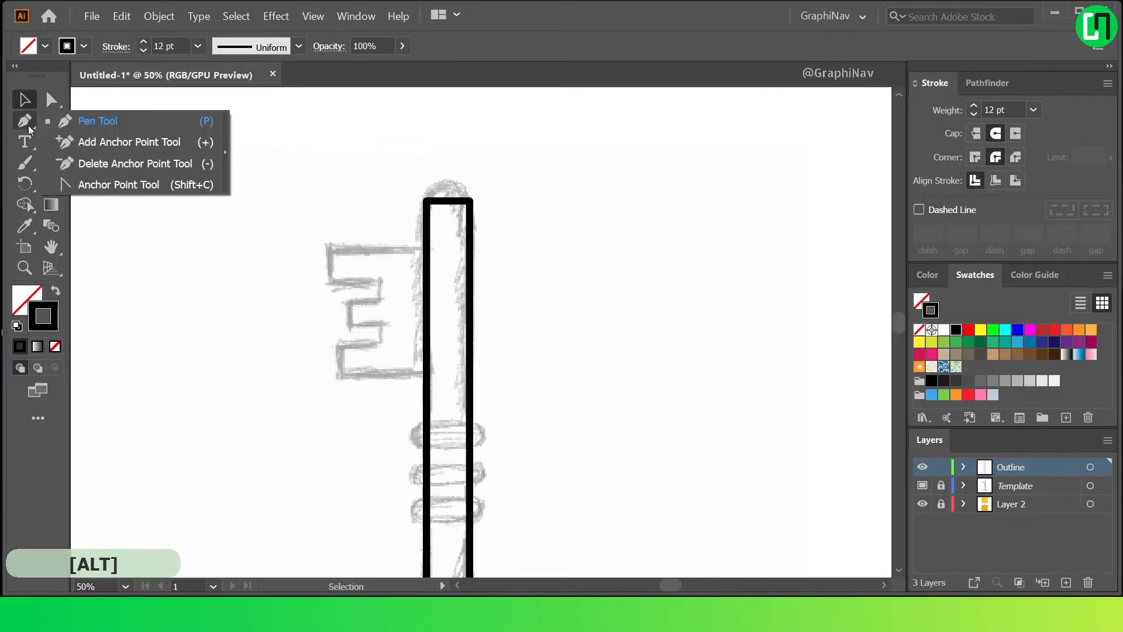
left_click(82, 186)
scroll(446, 205, "up", 1)
left_click_drag(445, 202, 441, 163)
scroll(464, 206, "down", 1)
scroll(464, 205, "down", 2)
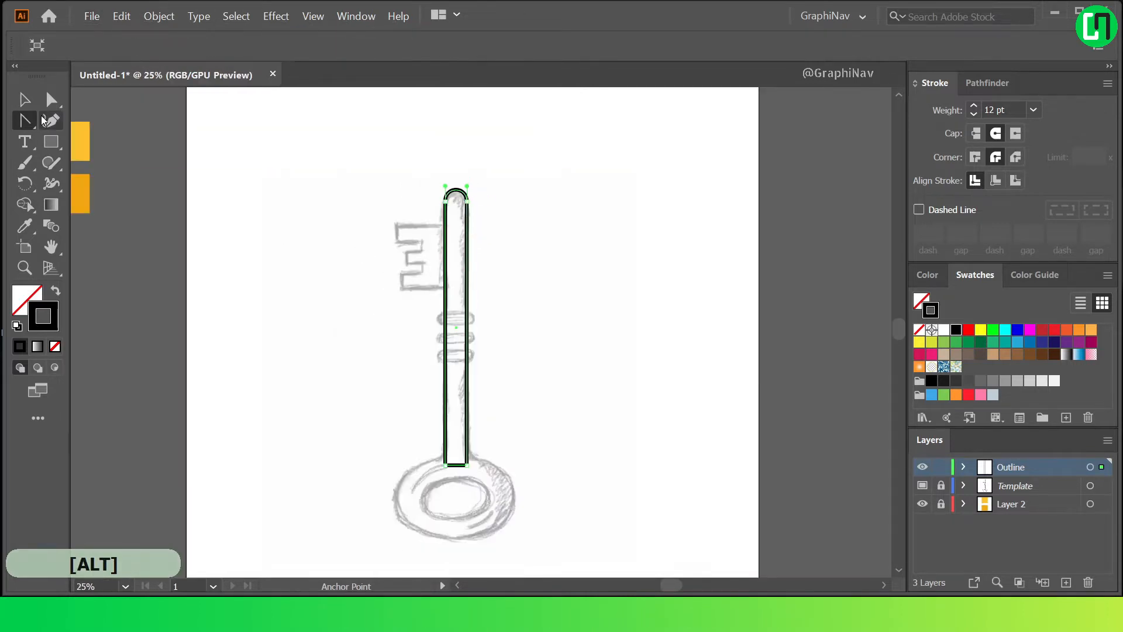
left_click(25, 99)
left_click(527, 401)
scroll(517, 415, "down", 1)
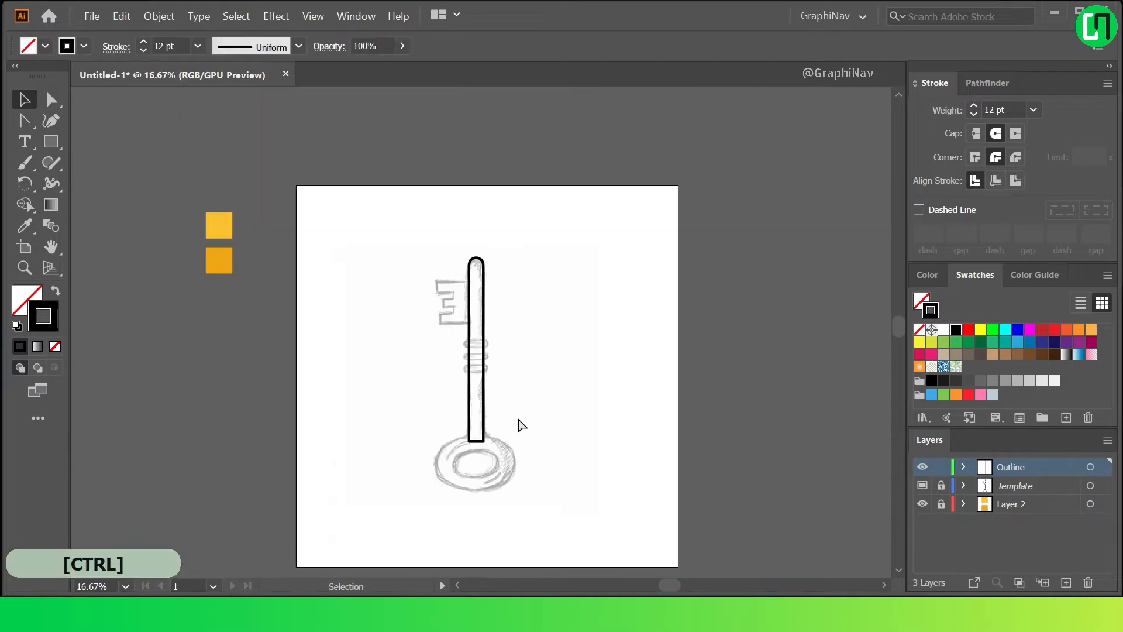
scroll(517, 415, "up", 1)
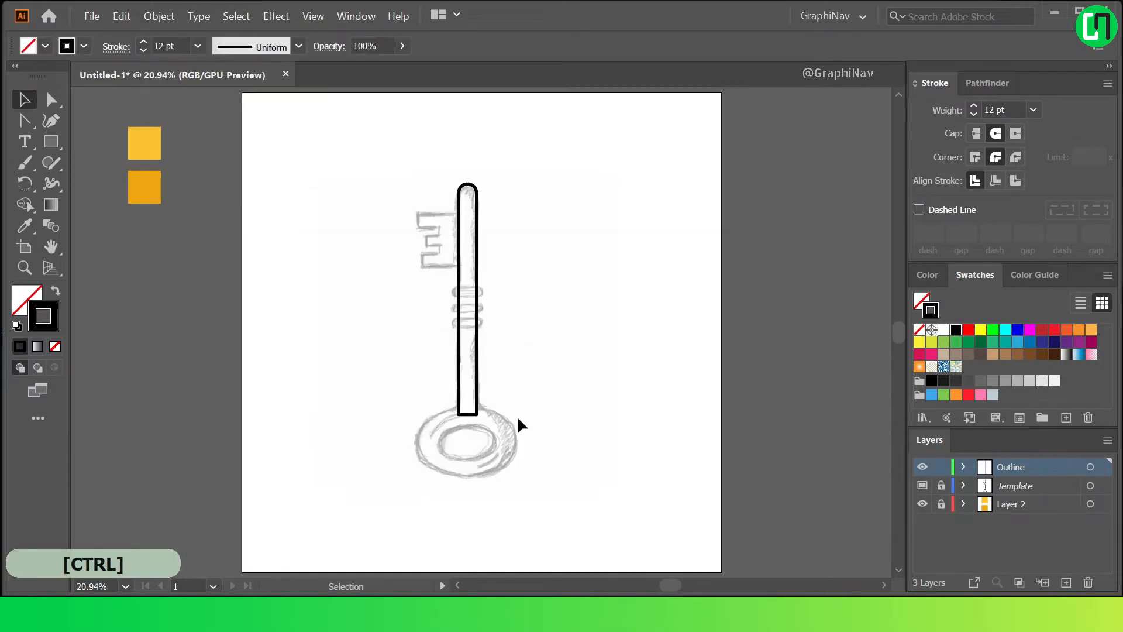
Draw an ellipse over the outer edge of the key's bow at the lower end of the shaft.
left_click(51, 144)
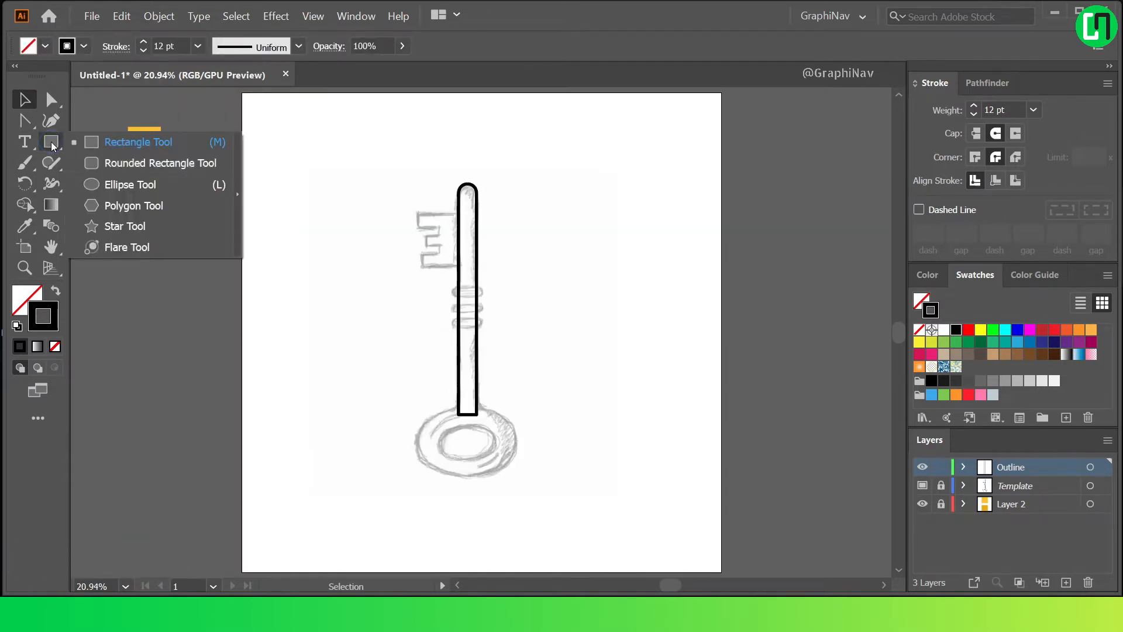
left_click(129, 185)
scroll(465, 428, "up", 4)
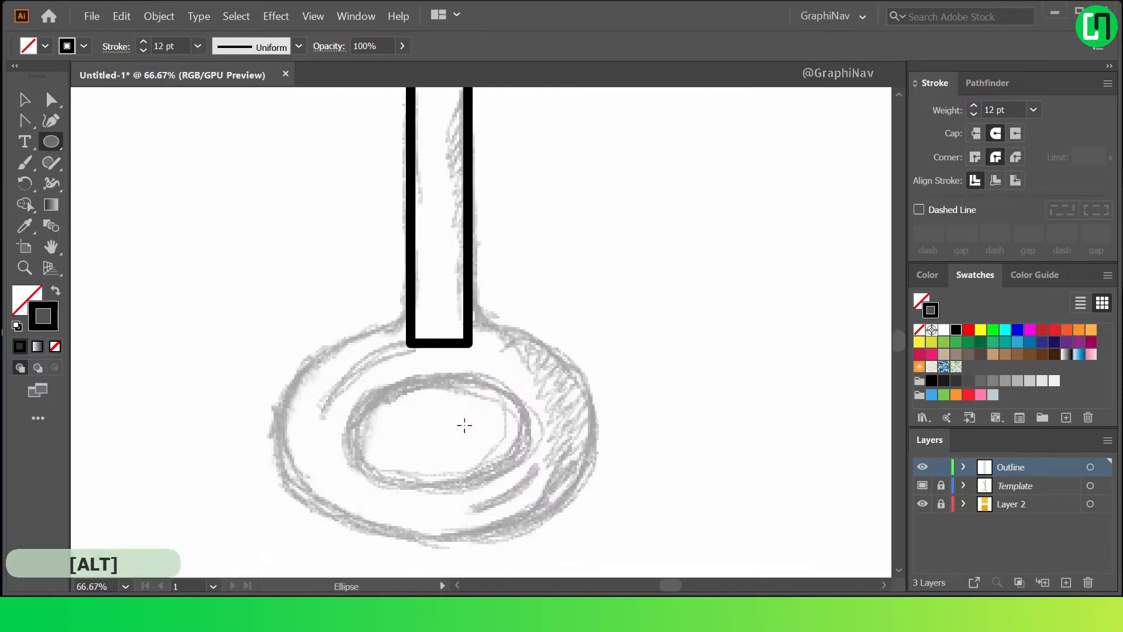
scroll(287, 331, "down", 3)
scroll(316, 361, "up", 1)
mouse_move(306, 343)
left_mouse_down()
mouse_move(379, 380)
mouse_move(456, 446)
left_mouse_up()
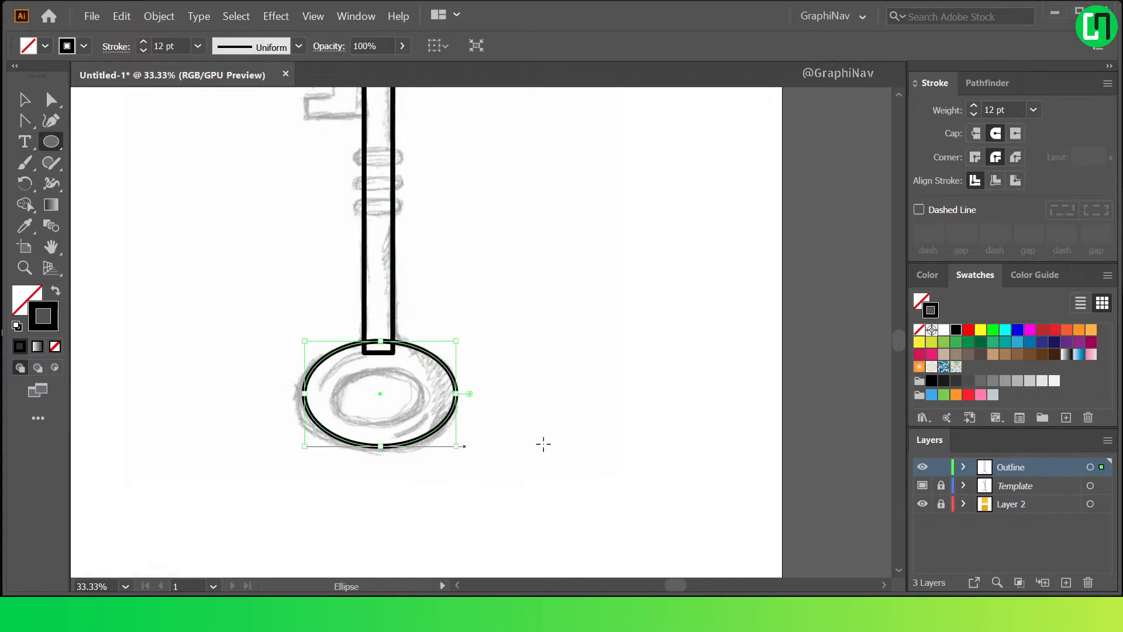
Select the bow ellipse together with the shaft and align their centres horizontally.
left_click(406, 223)
left_click(439, 359)
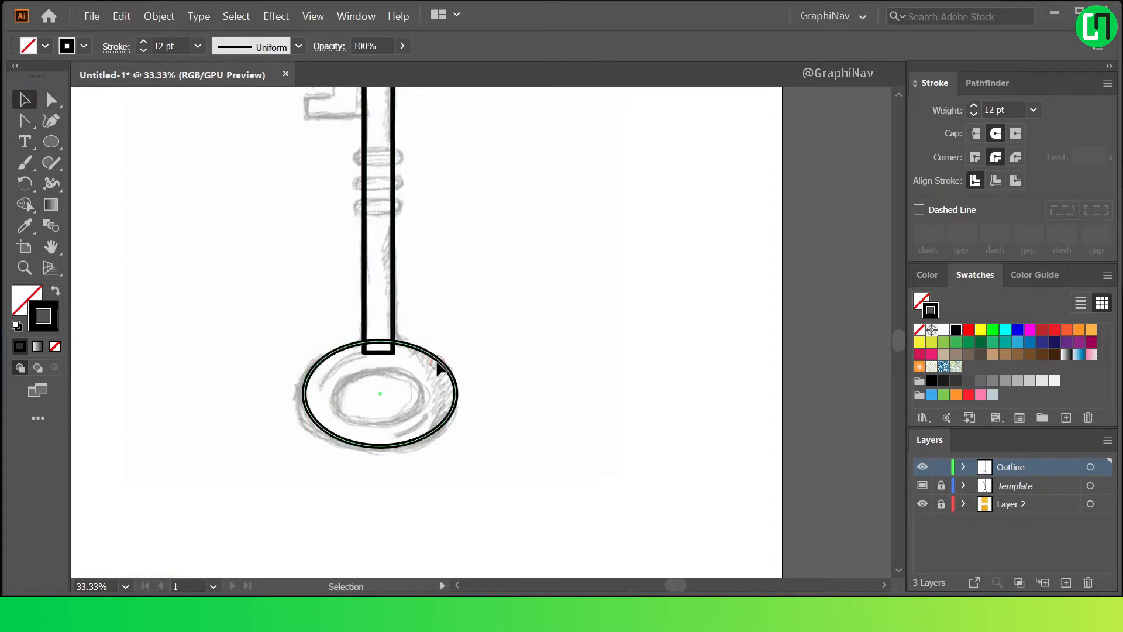
left_click(393, 301, "shift")
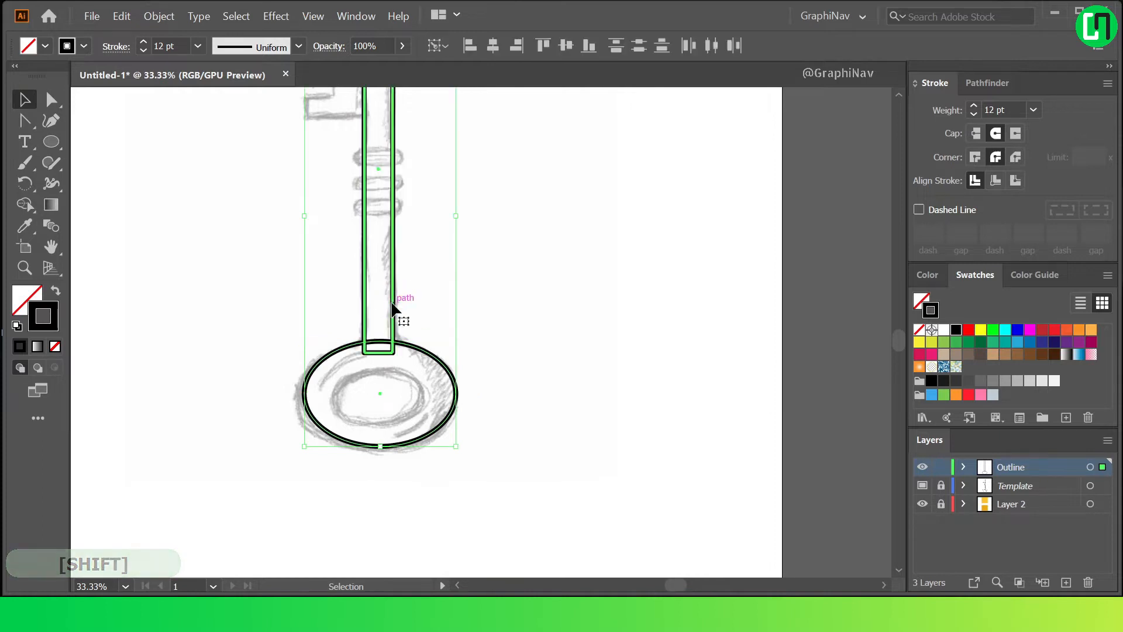
scroll(581, 321, "down", 1, "alt")
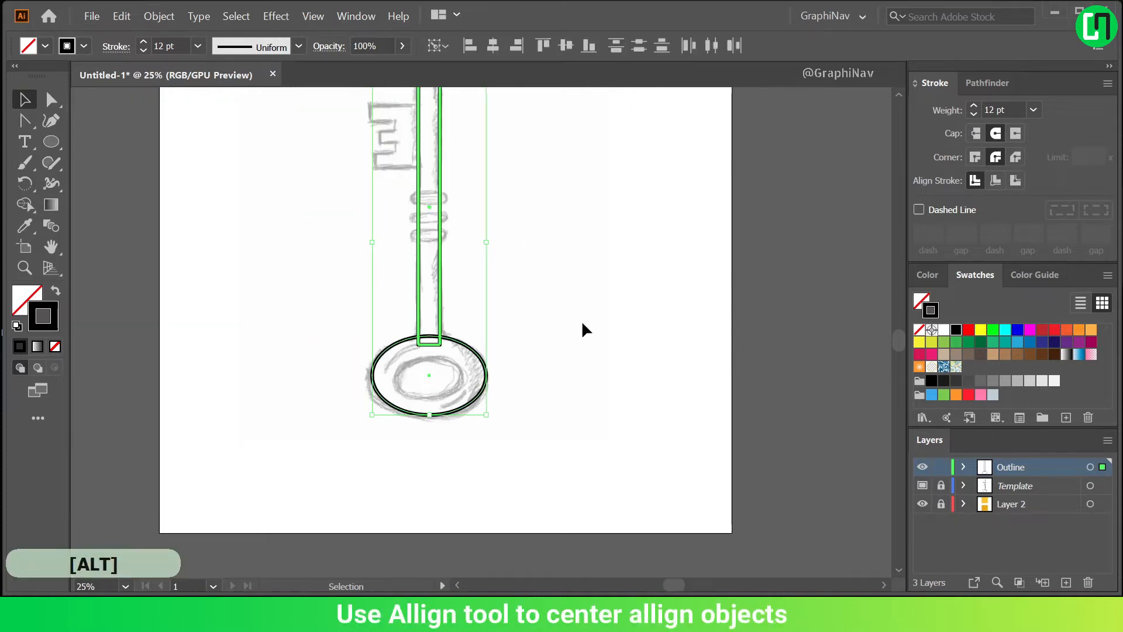
key("ctrl+0")
left_click(529, 402)
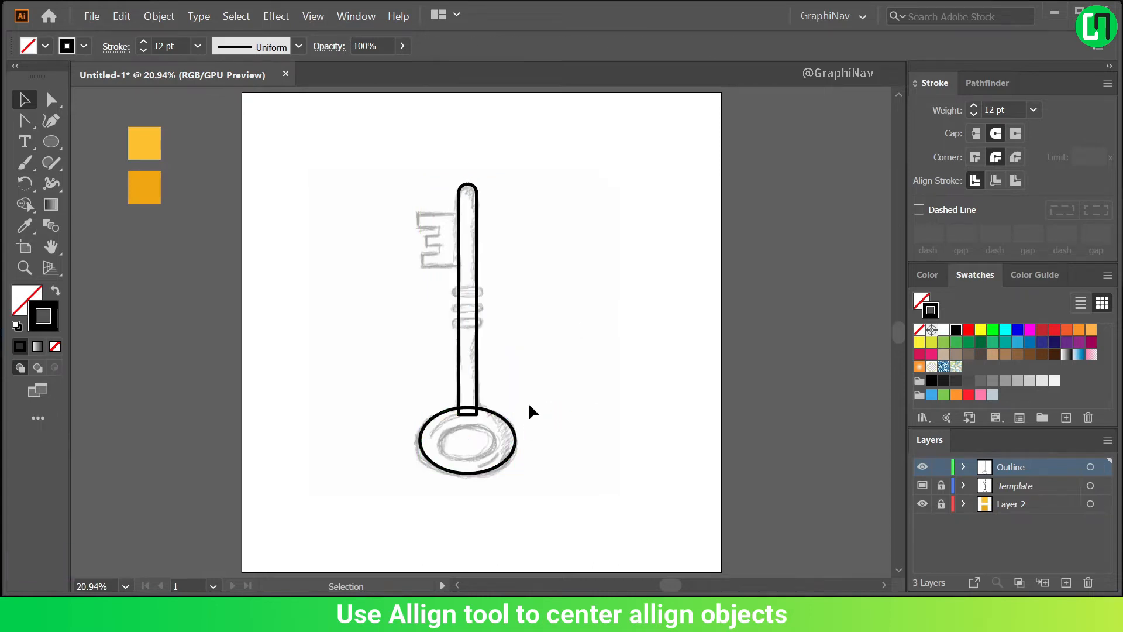
Copy the bow ellipse, paste it in place, and scale the copy down about its centre to form the inner hole.
left_click(507, 420)
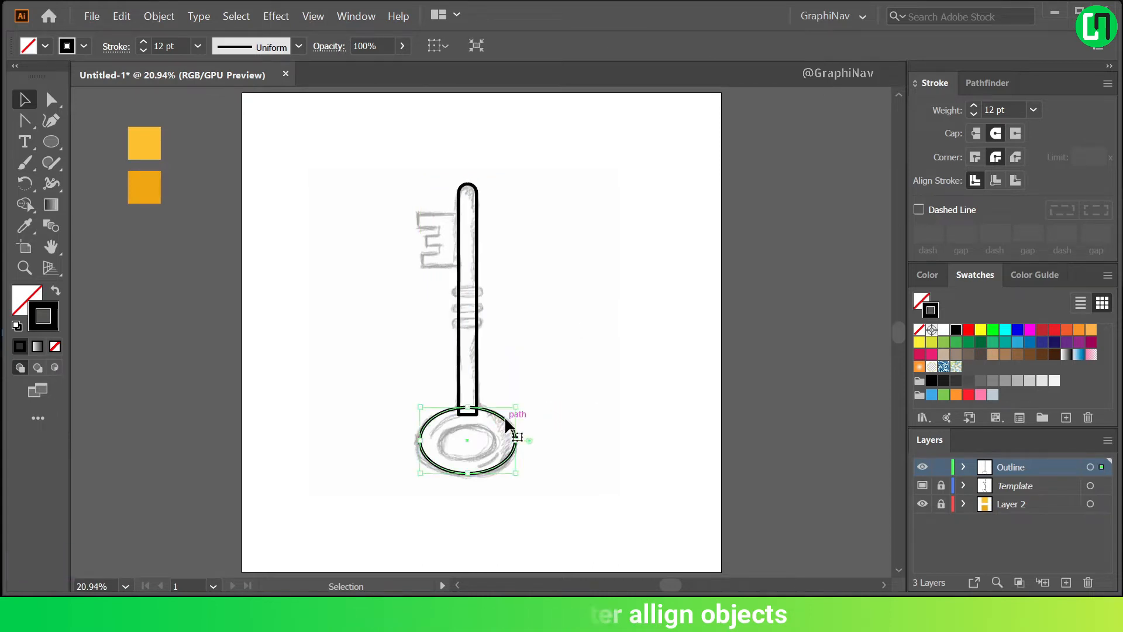
left_click(121, 16)
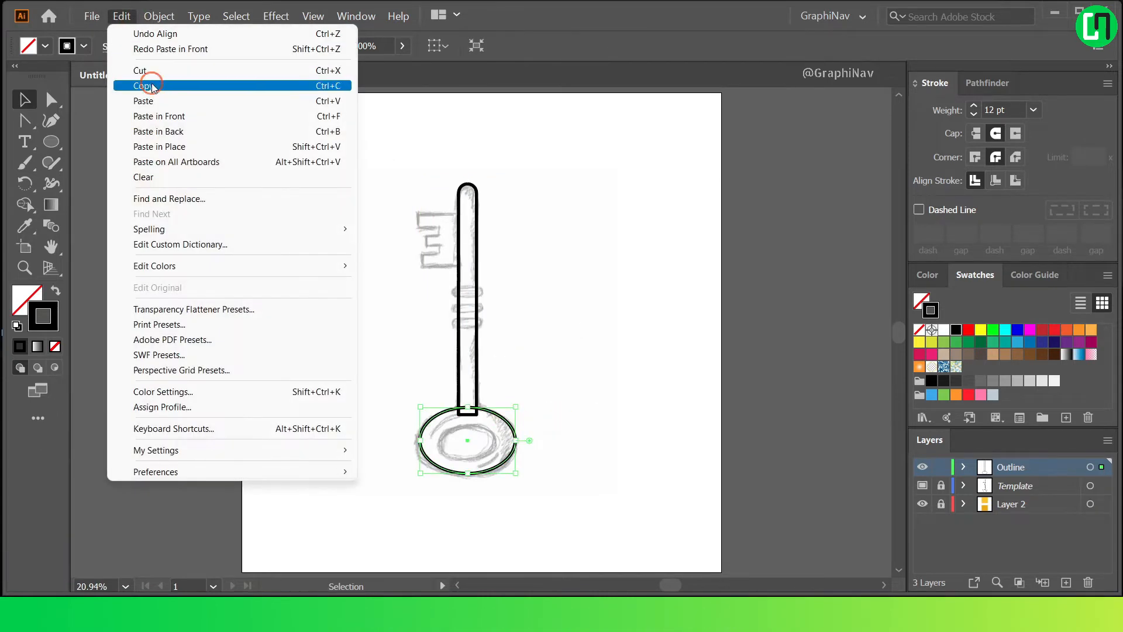
left_click(122, 13)
left_click(122, 13)
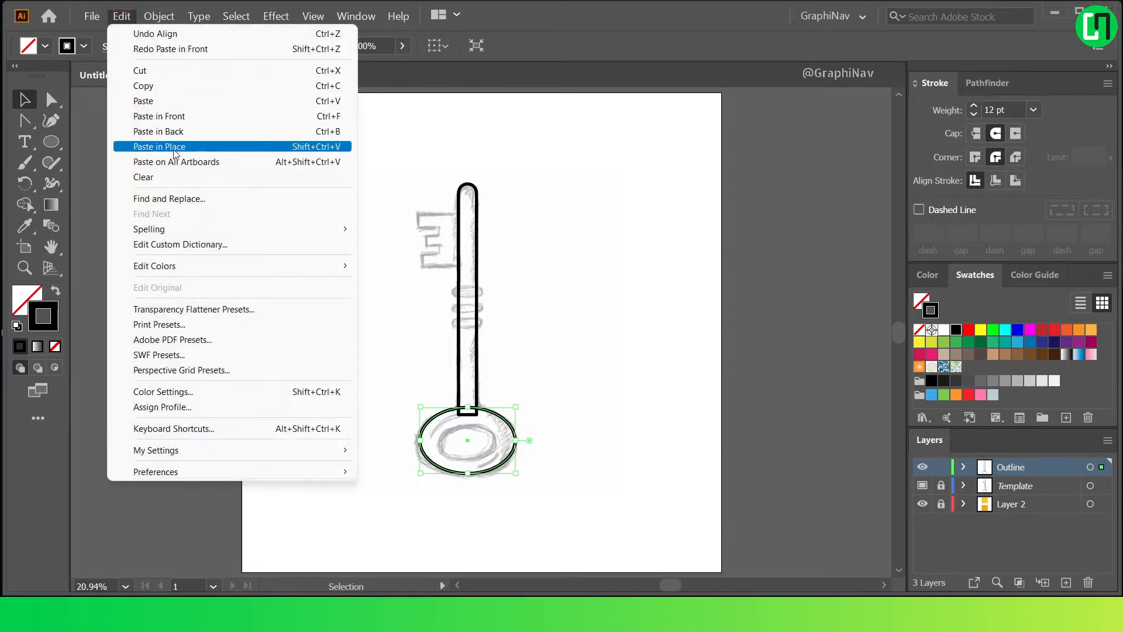
left_click(174, 150)
left_click_drag(518, 476, 509, 460)
left_click(601, 363)
Draw a small horizontal rectangle across the shaft over the uppermost sketched collar.
scroll(472, 274, "up", 2)
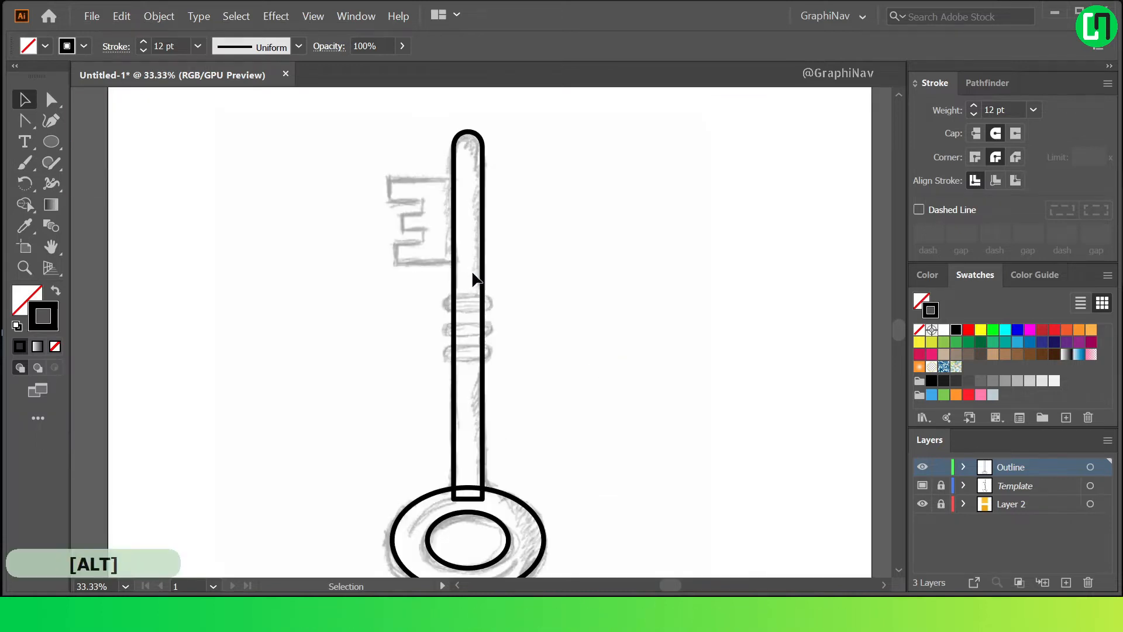
left_click(51, 141)
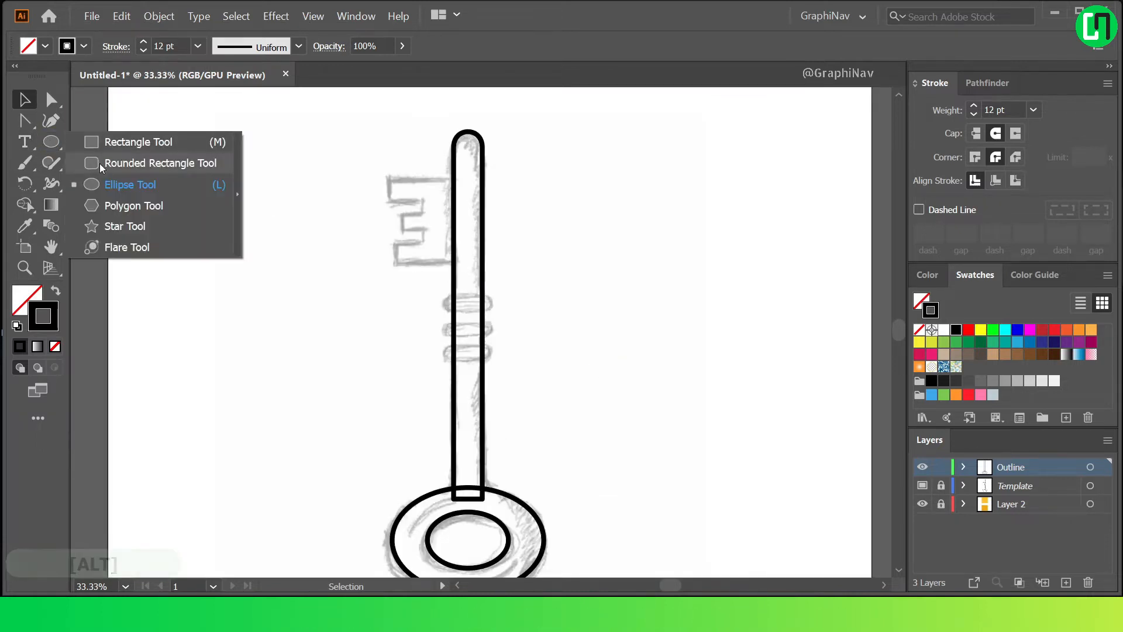
left_click(103, 146)
scroll(508, 269, "up", 2)
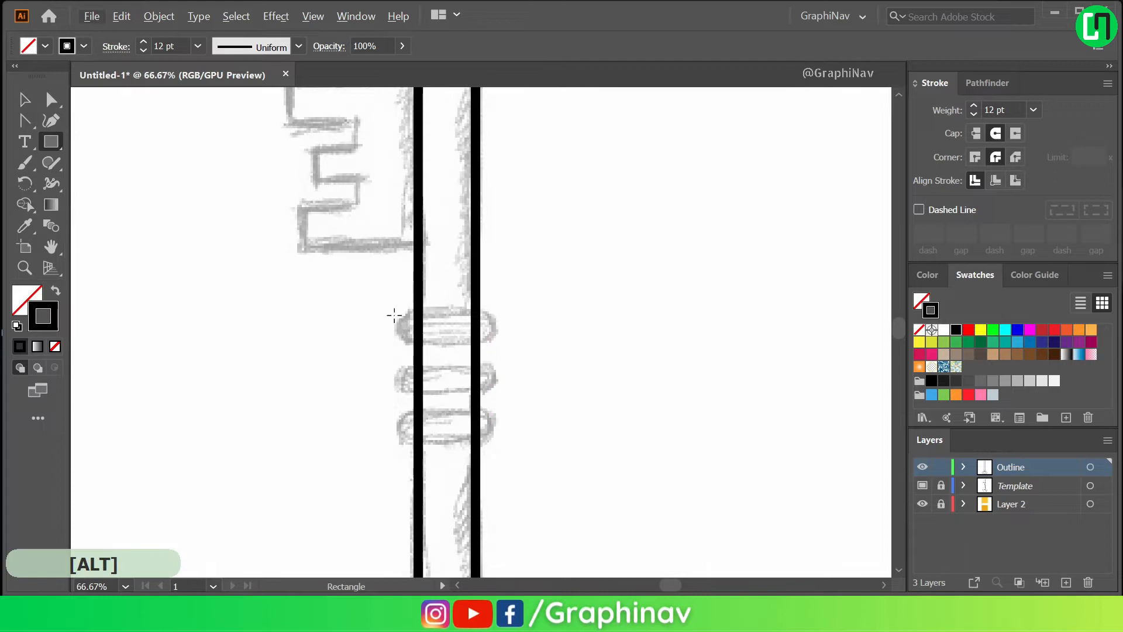
left_click_drag(400, 312, 490, 338)
scroll(529, 327, "down", 1)
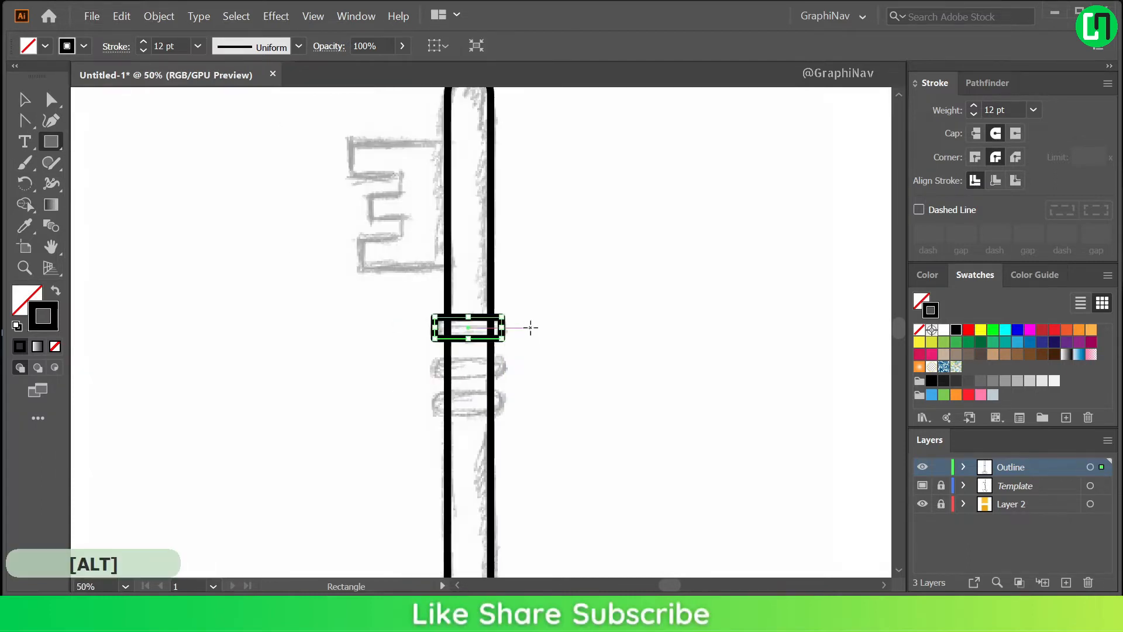
Select the shaft and the collar rectangle and align their centres horizontally.
left_click(571, 245)
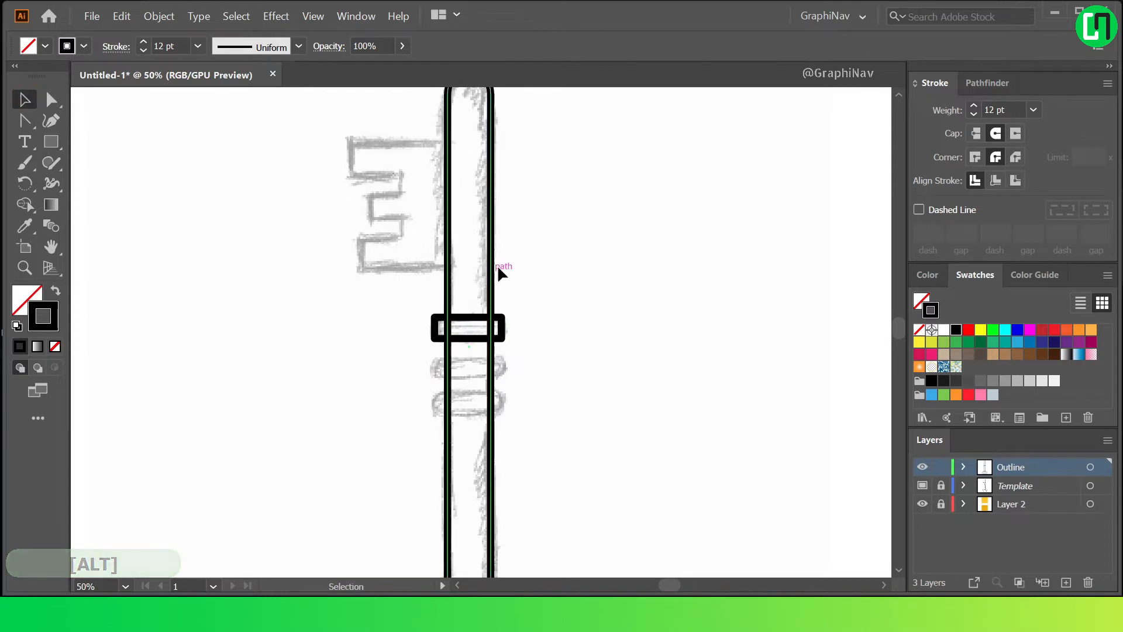
left_click(492, 279)
left_click(500, 319, "shift")
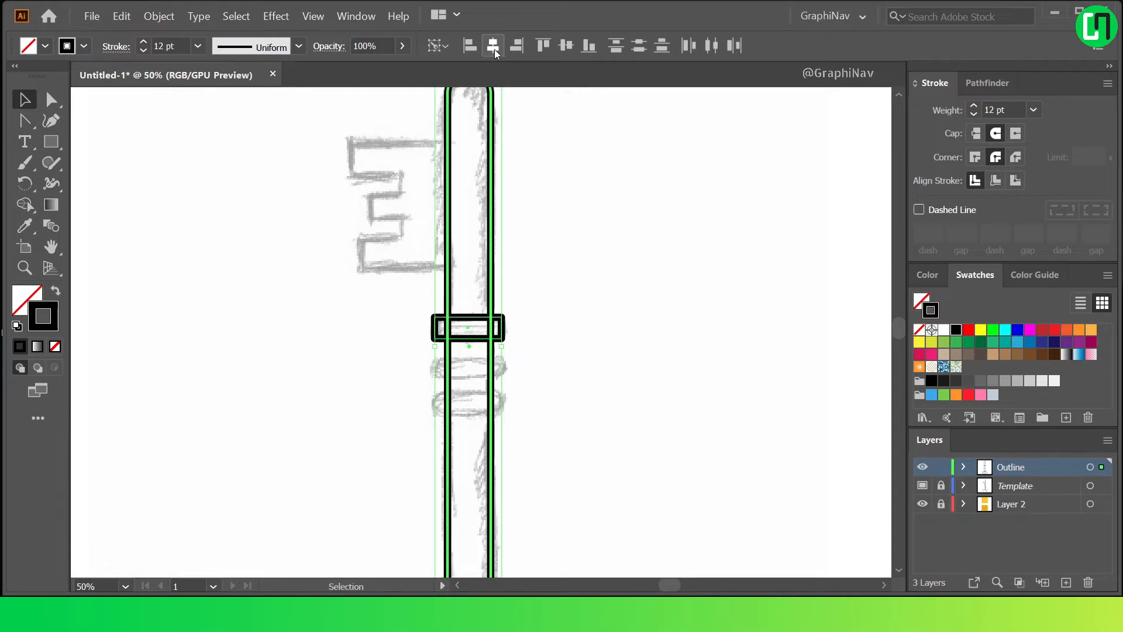
left_click(585, 356)
Round the collar rectangle's corners fully with the Direct Selection tool, to a radius of about 18.5 px.
left_click(504, 323)
left_click(50, 100)
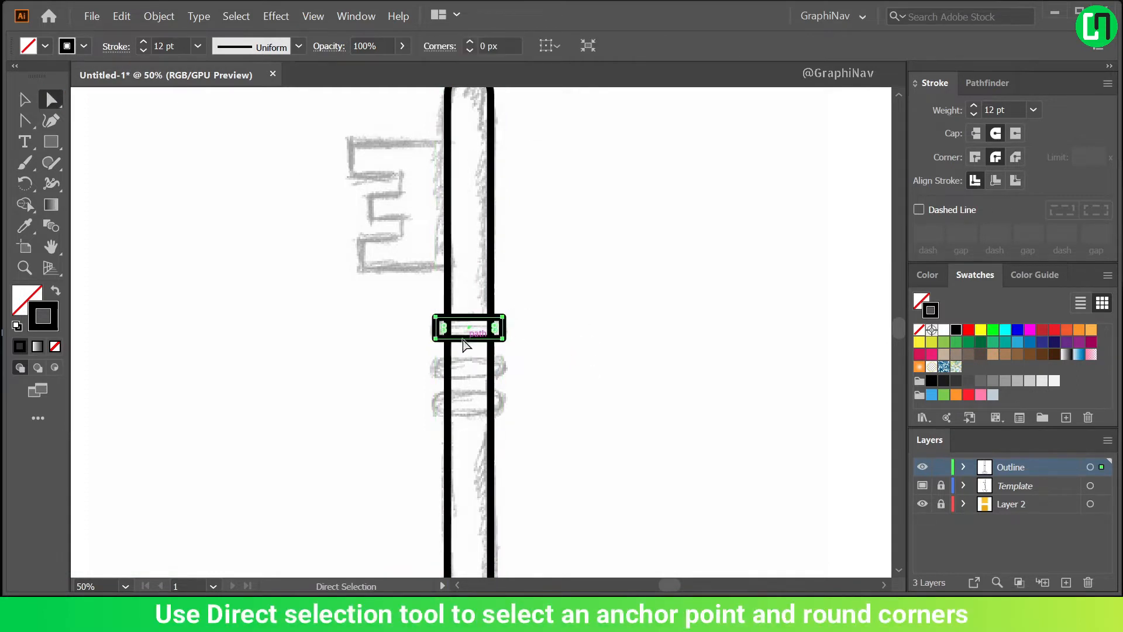
left_click_drag(450, 325, 586, 326)
left_click(558, 329)
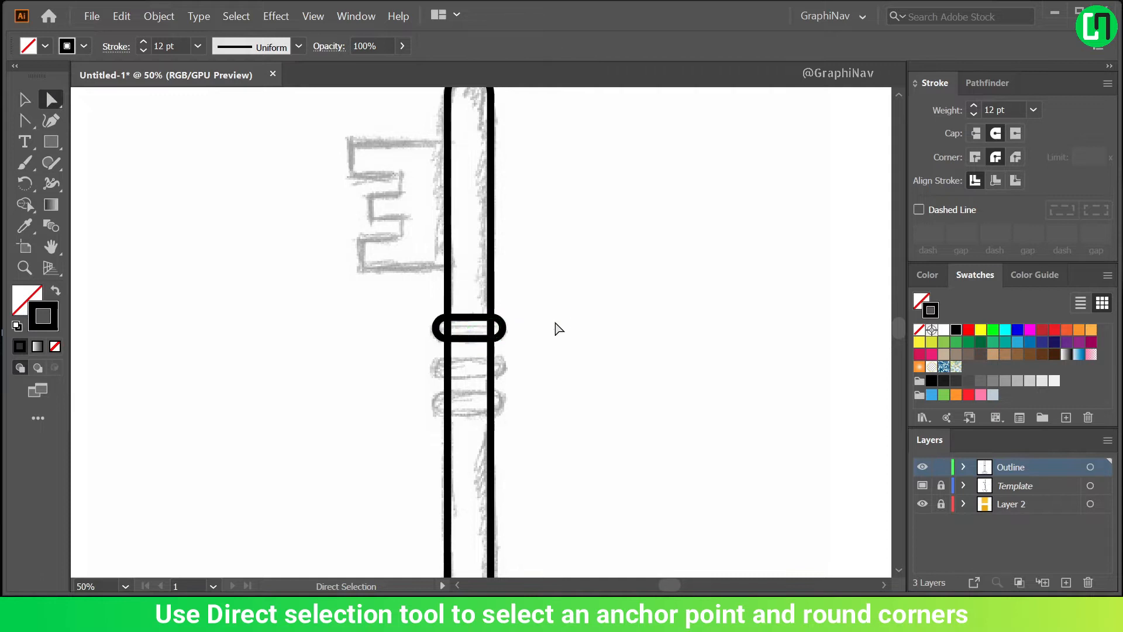
Duplicate the rounded collar straight down onto the middle sketched collar.
left_click_drag(477, 345, 478, 381)
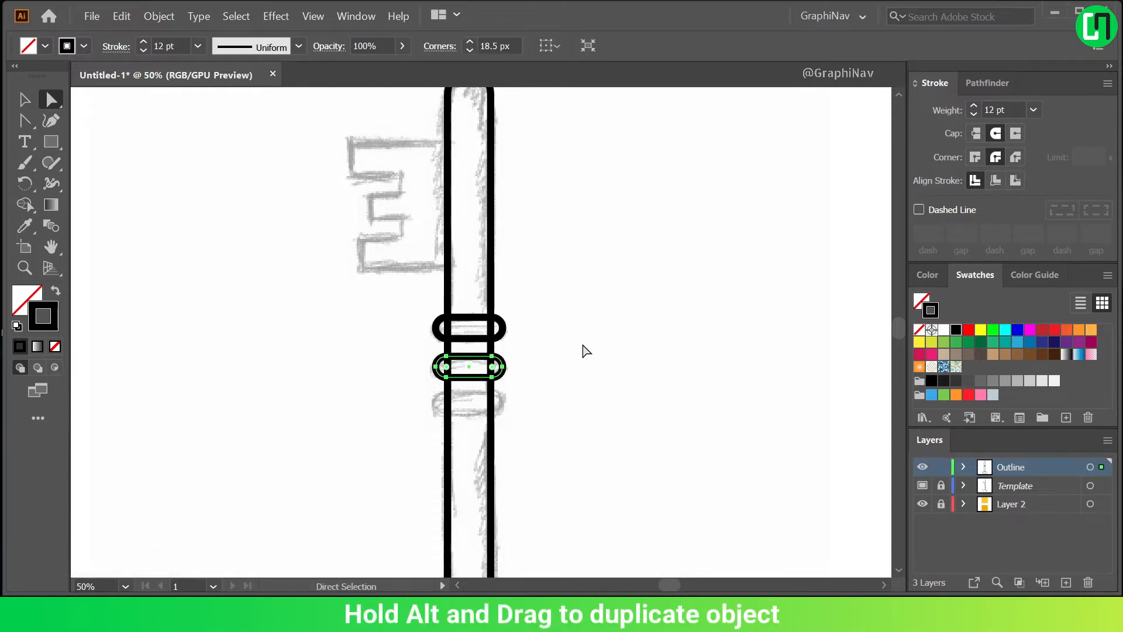
Repeat the last duplication to place a third rounded collar on the lowest sketched collar.
key("ctrl+minus")
key("ctrl+d")
left_click(608, 342)
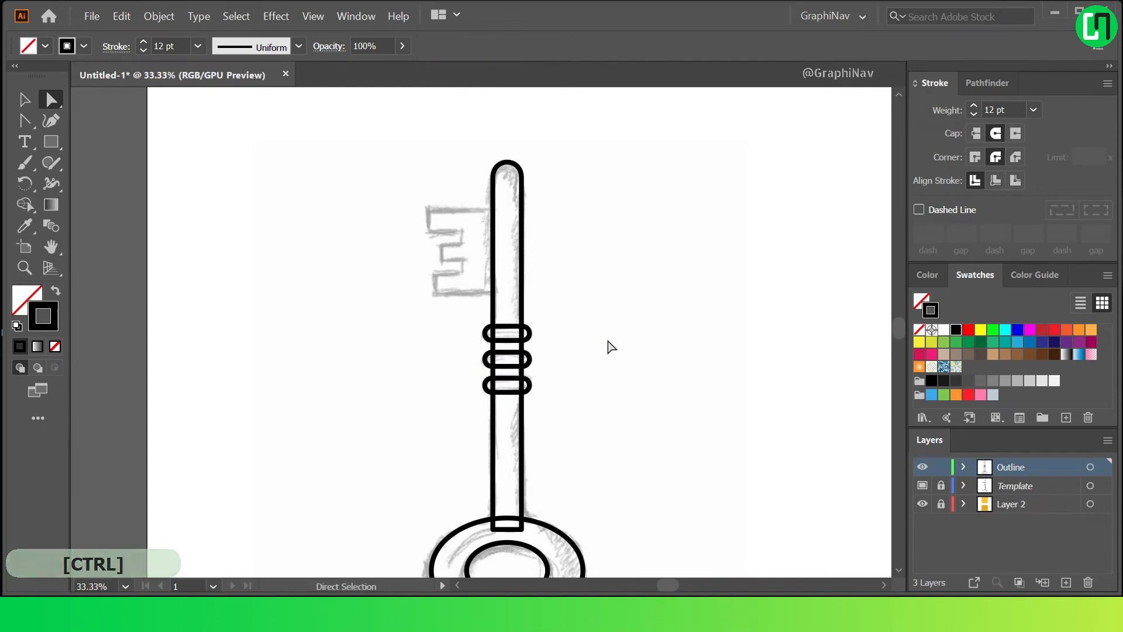
key("ctrl+0")
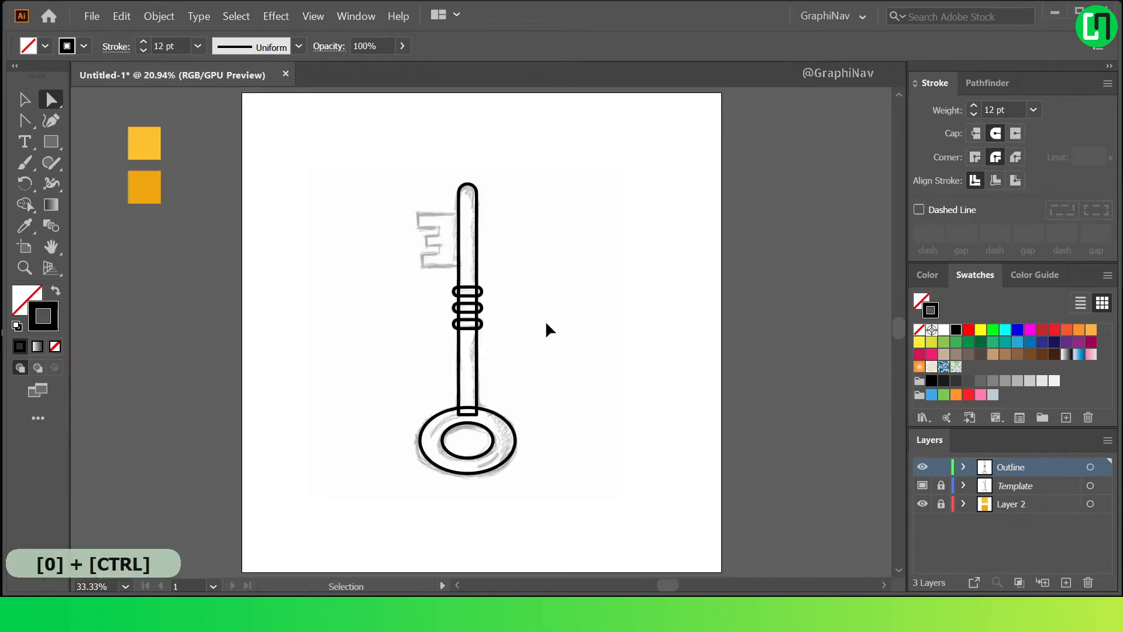
Start tracing the key bit with the Pen tool, drawing its top edge from inside the shaft and the upper tooth with straight segments.
left_click_drag(25, 120, 87, 183)
scroll(409, 246, "up", 2)
scroll(486, 233, "up", 2)
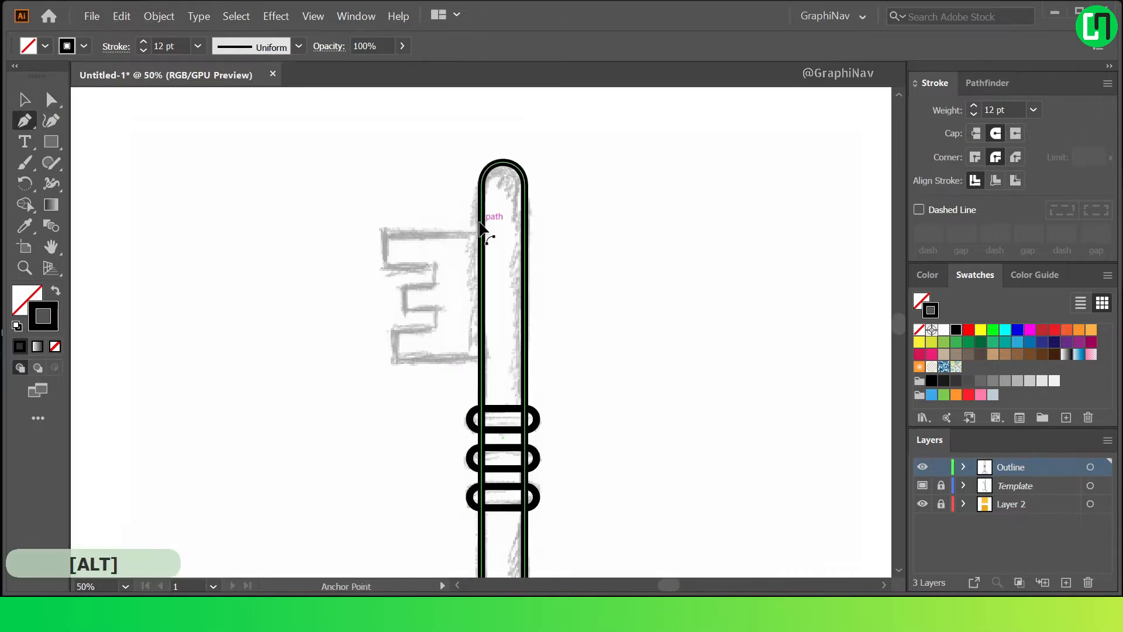
left_click(494, 234)
left_click(354, 234, "shift")
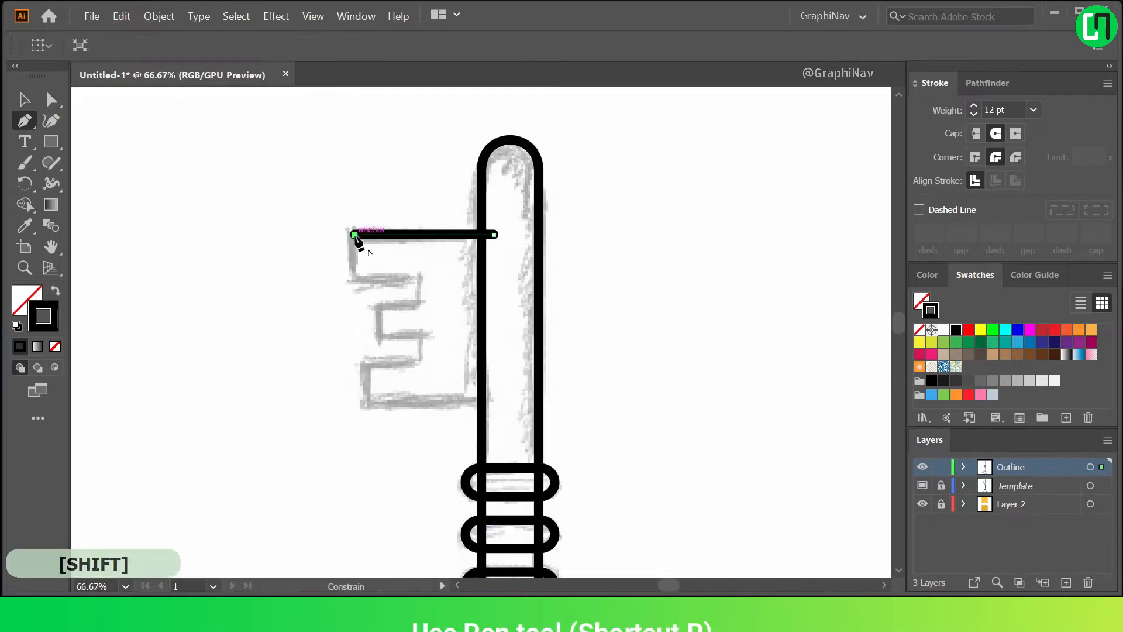
left_click(420, 277, "shift")
left_click(420, 303, "shift")
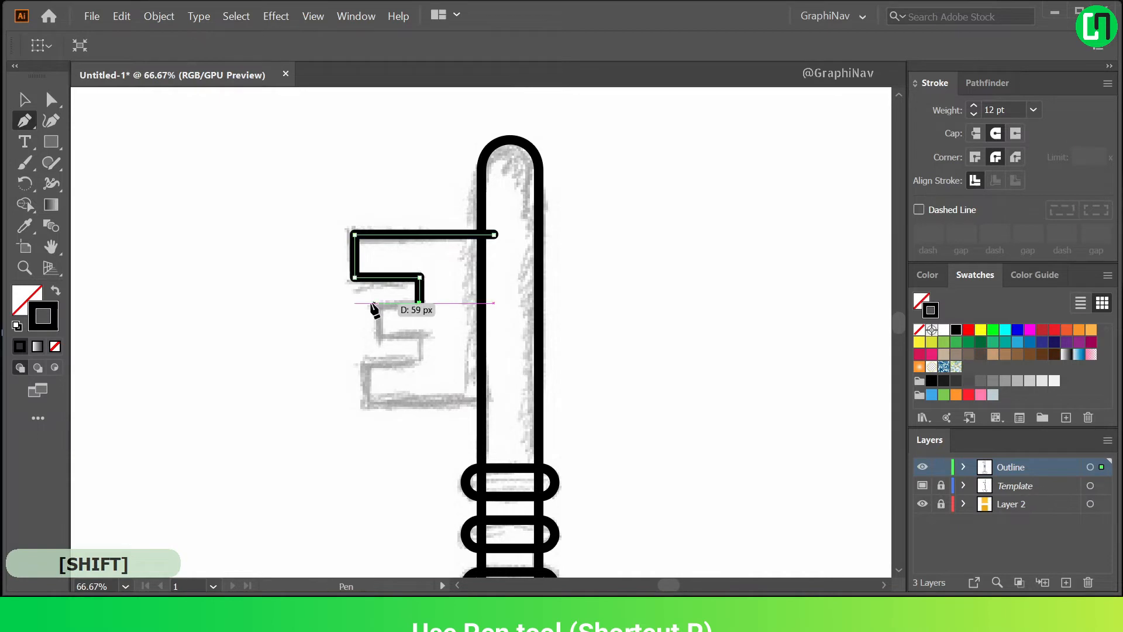
Continue the bit's path around the middle and lower teeth, end its bottom edge inside the shaft, and deselect it.
left_click(377, 303, "shift")
left_click(378, 334, "shift")
left_click(420, 333, "shift")
left_click(420, 363, "shift")
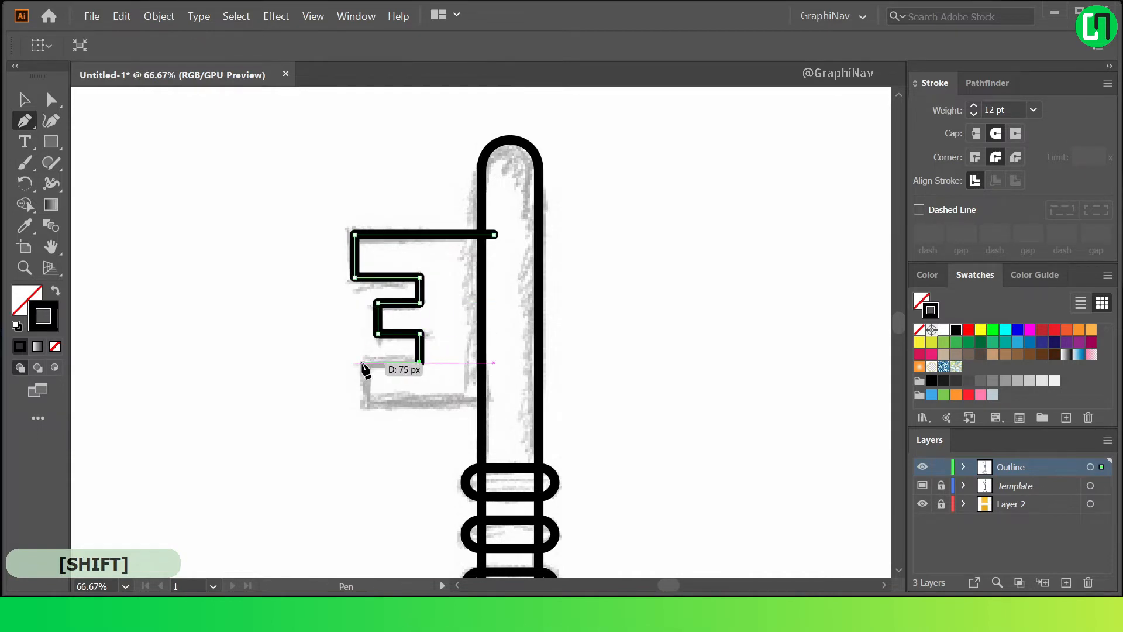
left_click(363, 362, "shift")
left_click(362, 404, "shift")
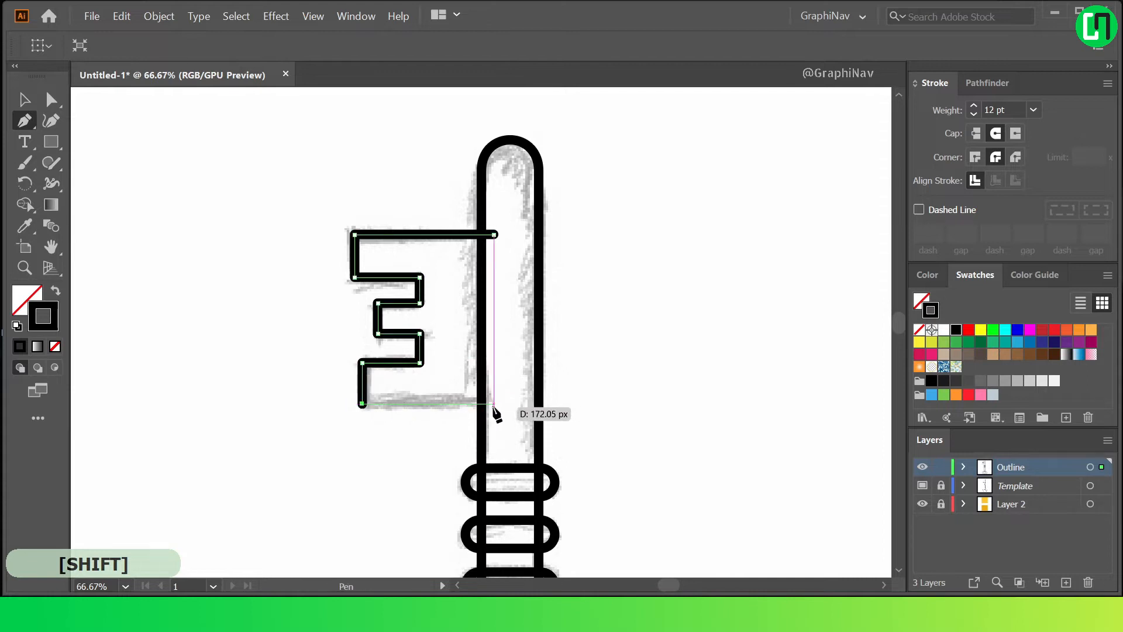
left_click(494, 404, "shift")
scroll(503, 366, "down", 2)
left_click(24, 101)
left_click(456, 154)
scroll(533, 234, "down", 1)
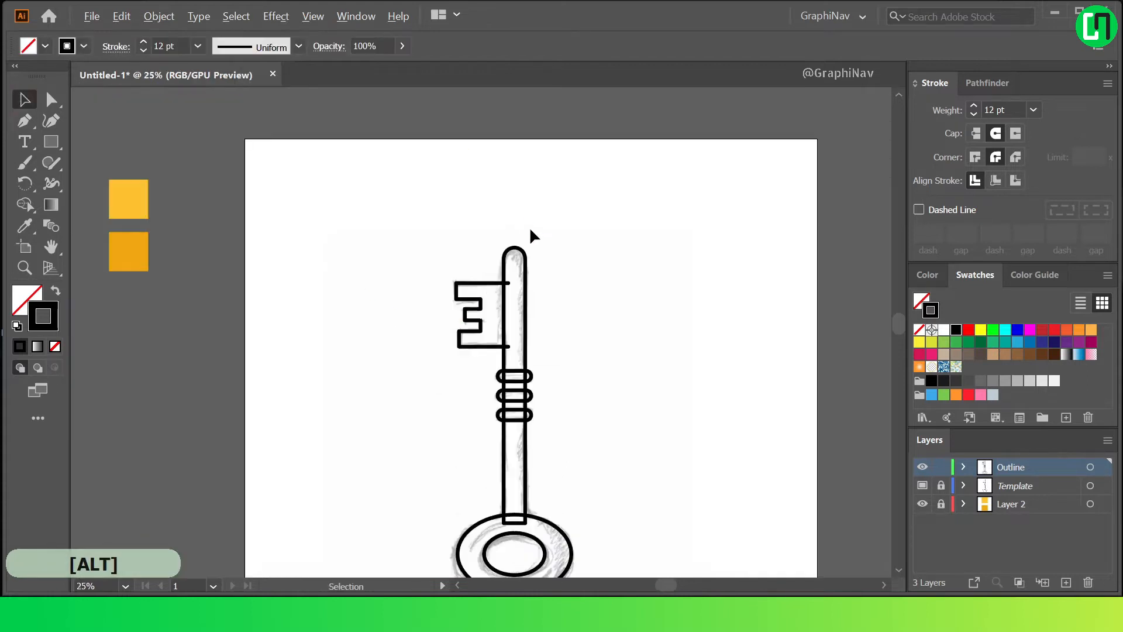
scroll(590, 329, "down", 1)
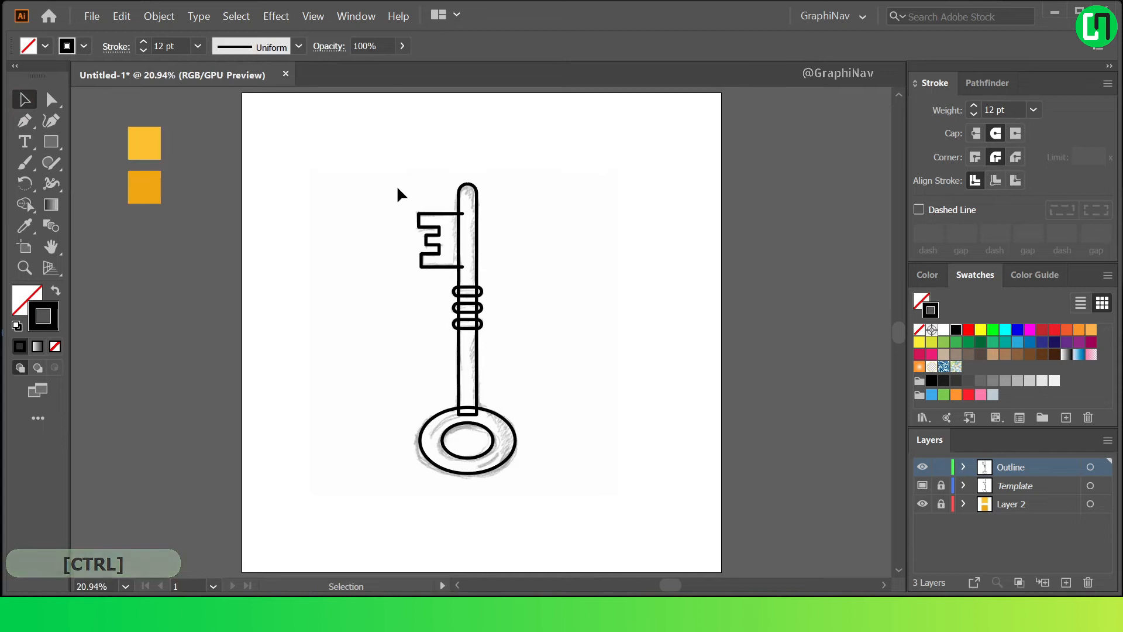
Select the whole key and remove the bit's two line ends overlapping the shaft with the Shape Builder tool.
left_click_drag(526, 347, 632, 512)
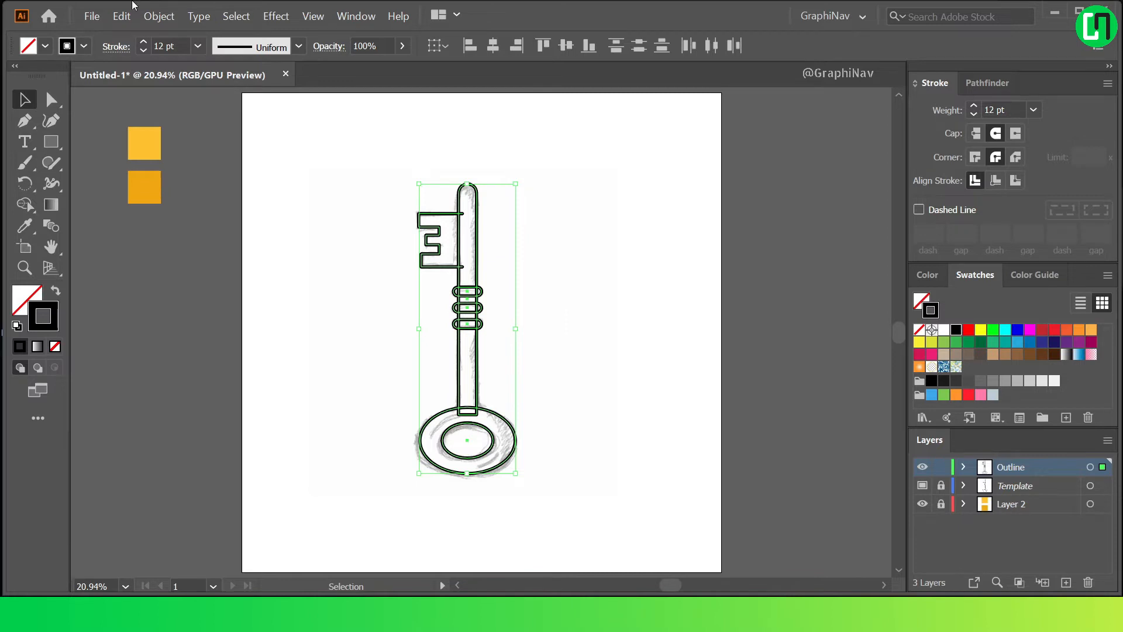
left_click(26, 203)
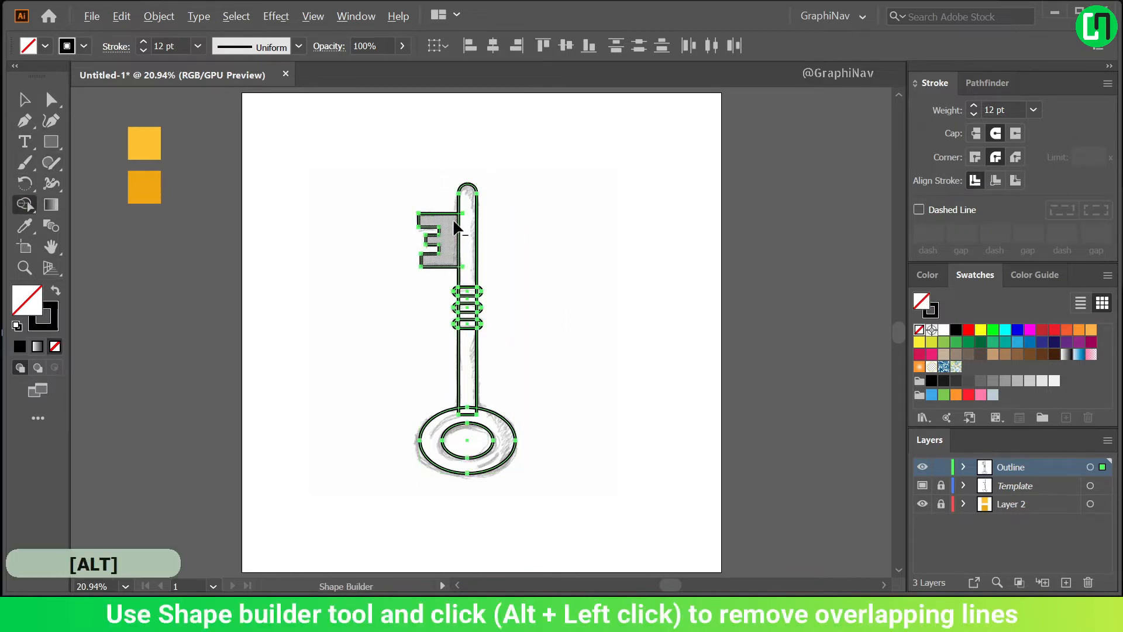
scroll(455, 232, "up", 3)
scroll(473, 204, "up", 2)
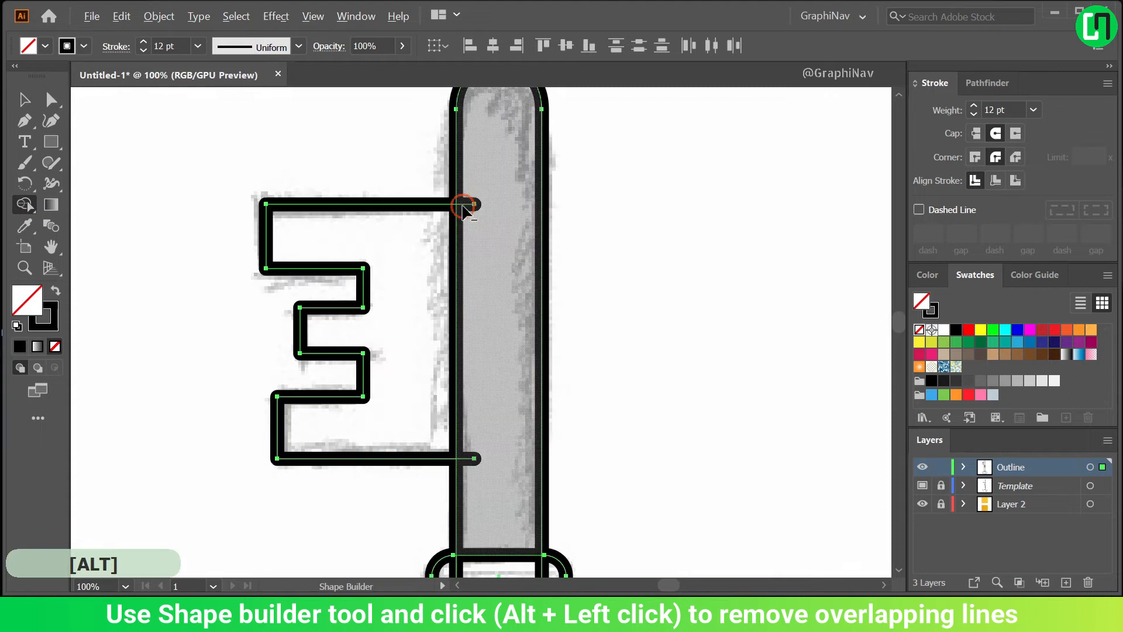
left_click(465, 459, "alt")
Remove the shaft line segments that cross the three collars with the Shape Builder tool.
scroll(489, 431, "down", 2)
scroll(489, 431, "down", 1)
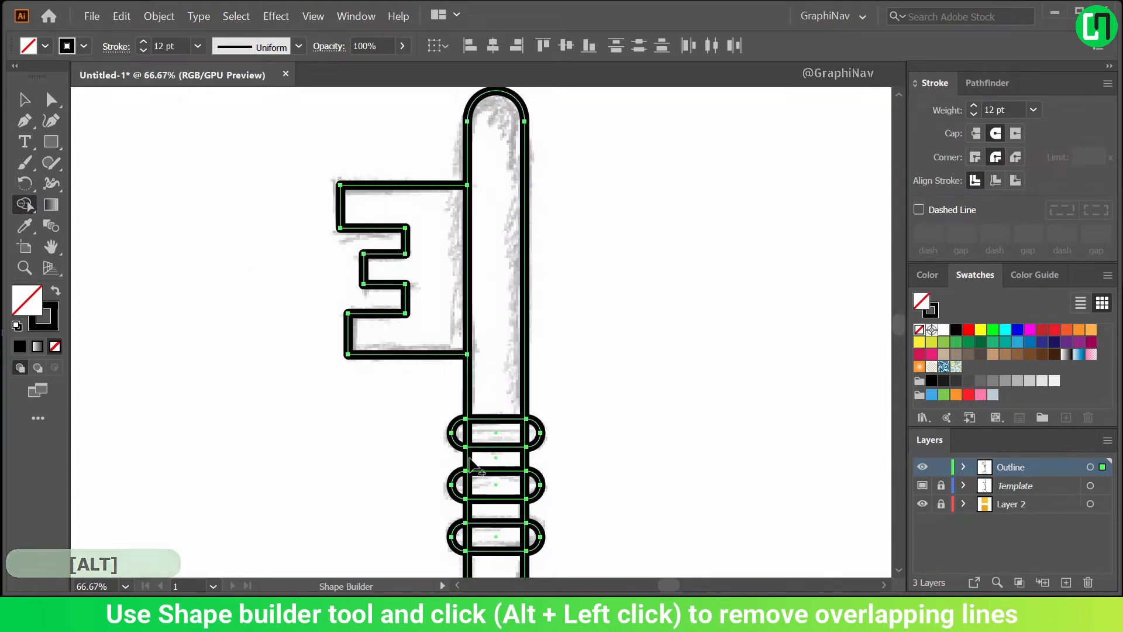
left_click(526, 438, "alt")
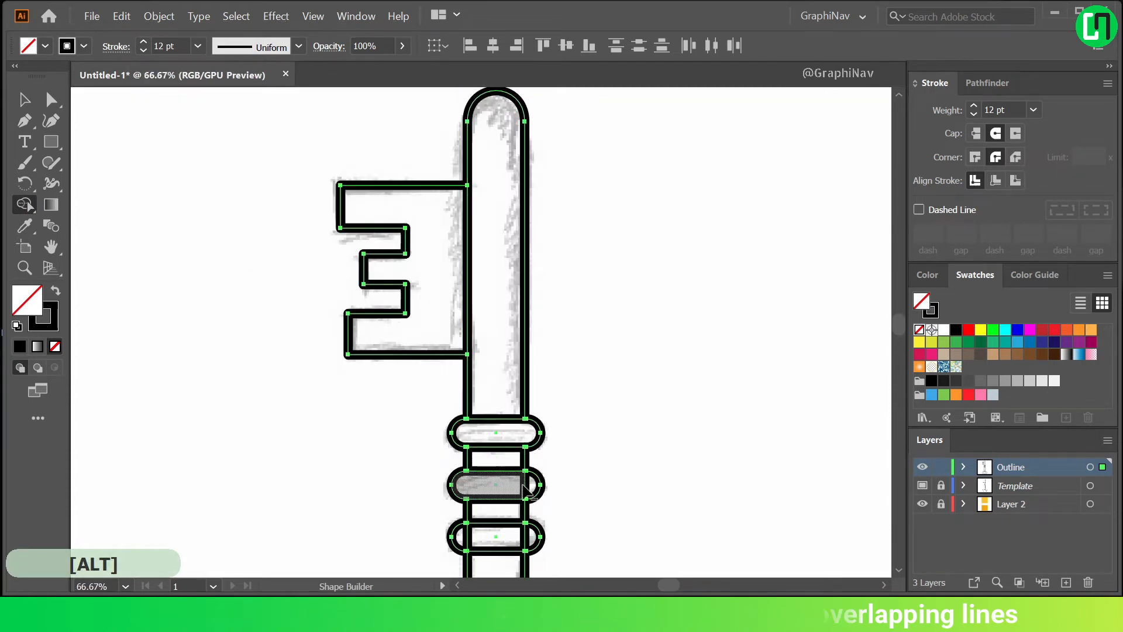
scroll(525, 464, "down", 2)
left_click(467, 428, "alt")
left_click(526, 428, "alt")
Remove the overlapping arc and shaft end where the shaft meets the ring, then deselect the artwork.
scroll(515, 402, "down", 3)
scroll(508, 461, "up", 3)
left_click(513, 424, "alt")
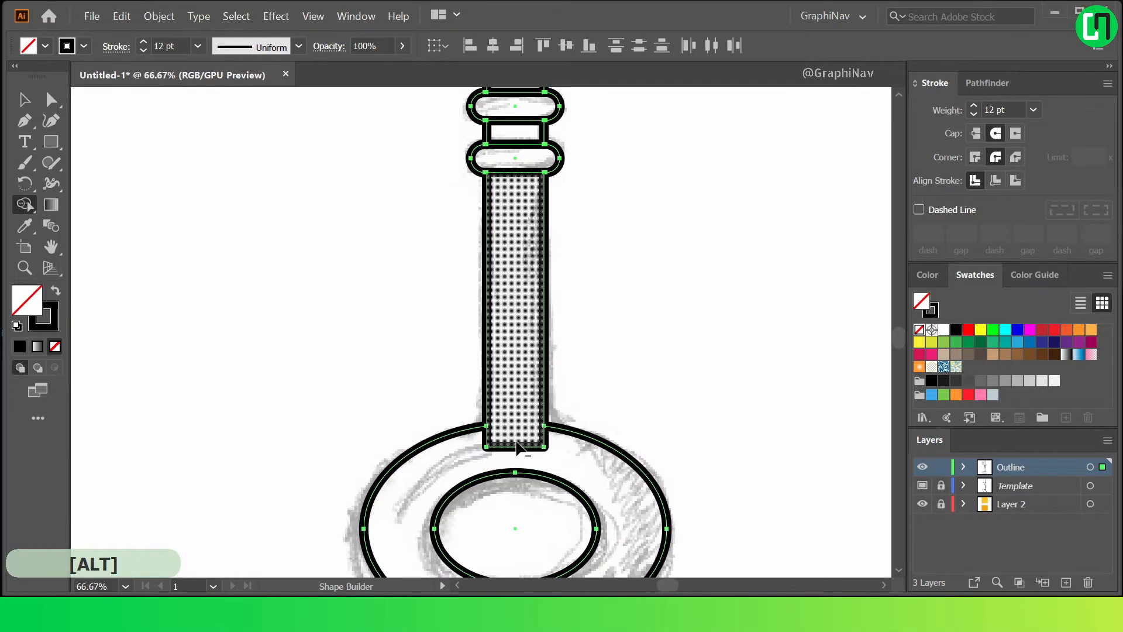
left_click(513, 448, "alt")
left_click(50, 101)
left_click(337, 238)
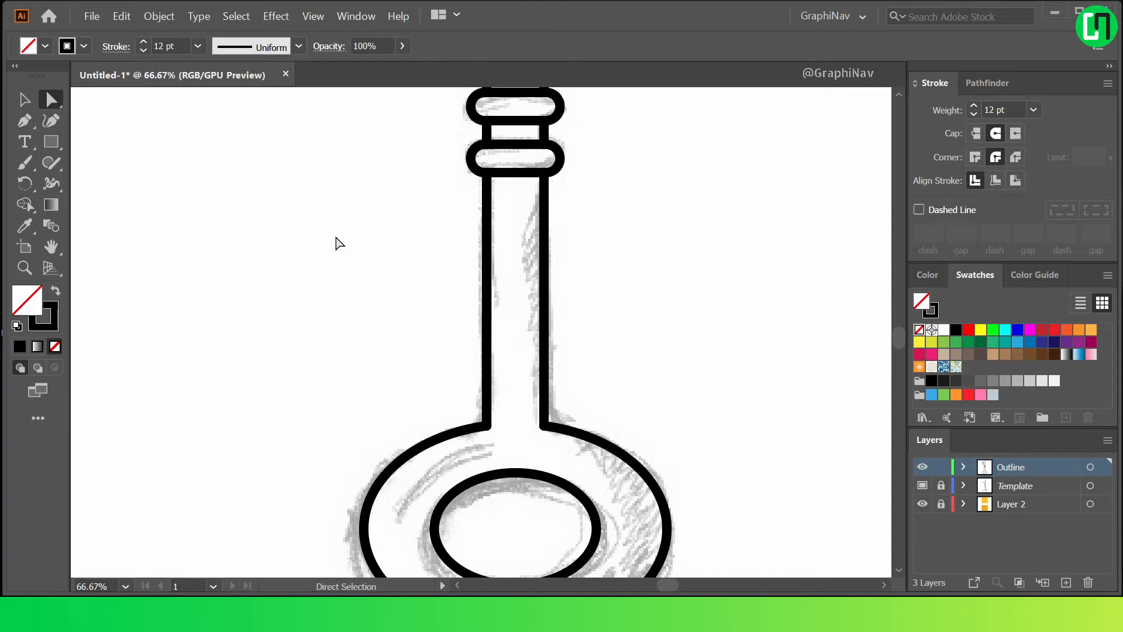
key("ctrl+0")
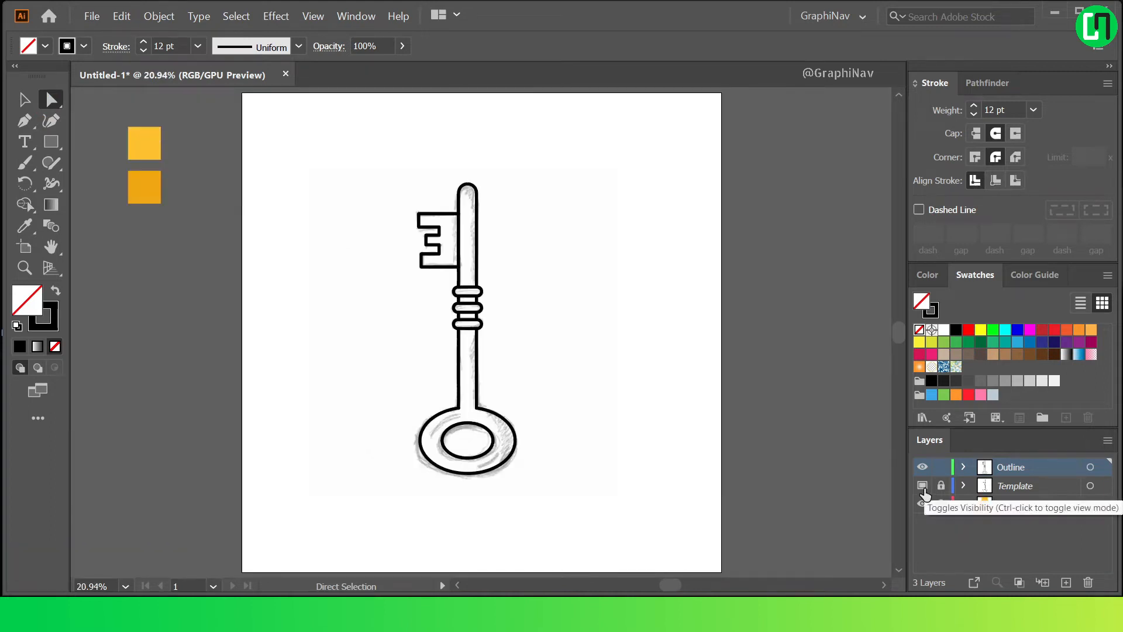
Hide the Template layer and add a new layer named Color directly above it.
left_click(922, 486)
left_click(1024, 492)
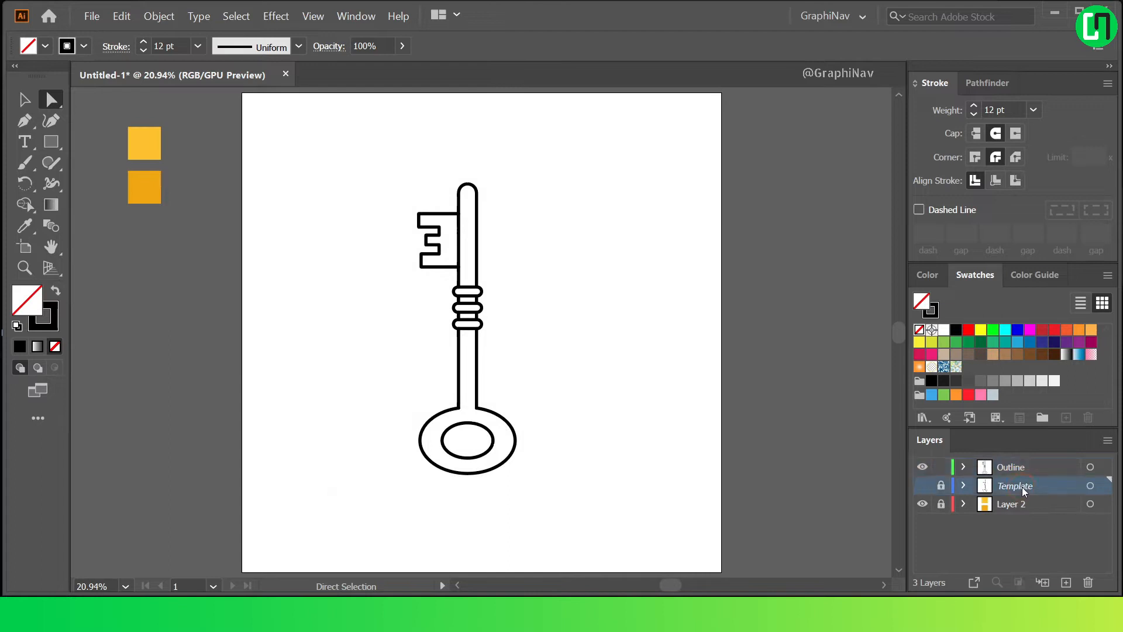
left_click(1065, 582)
double_click(1016, 487)
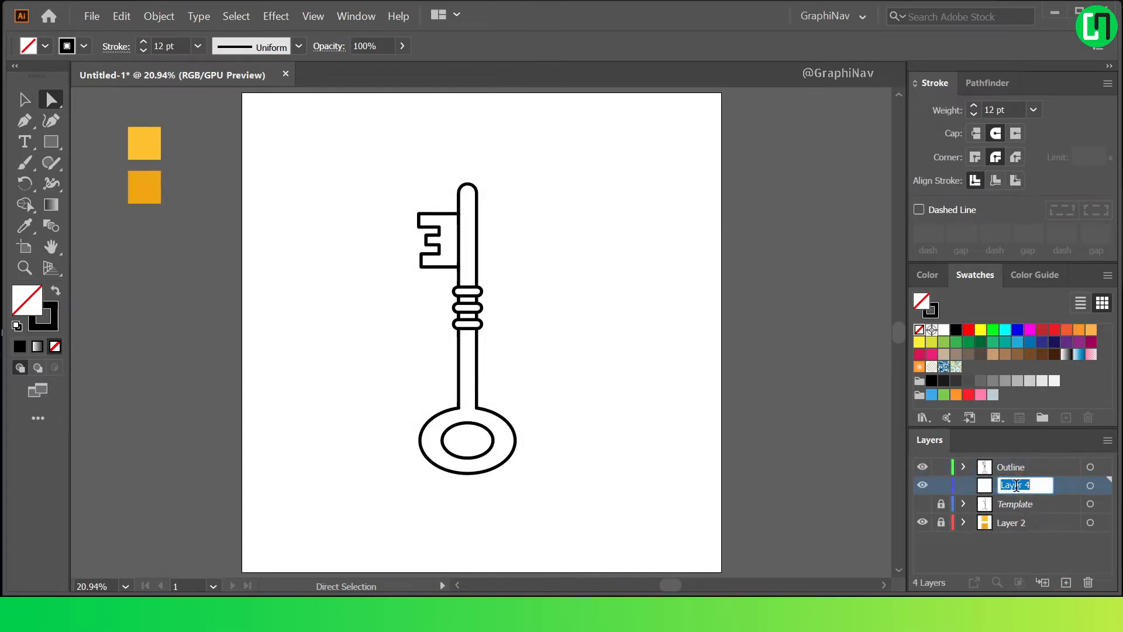
key("Caps_Lock")
type("Color")
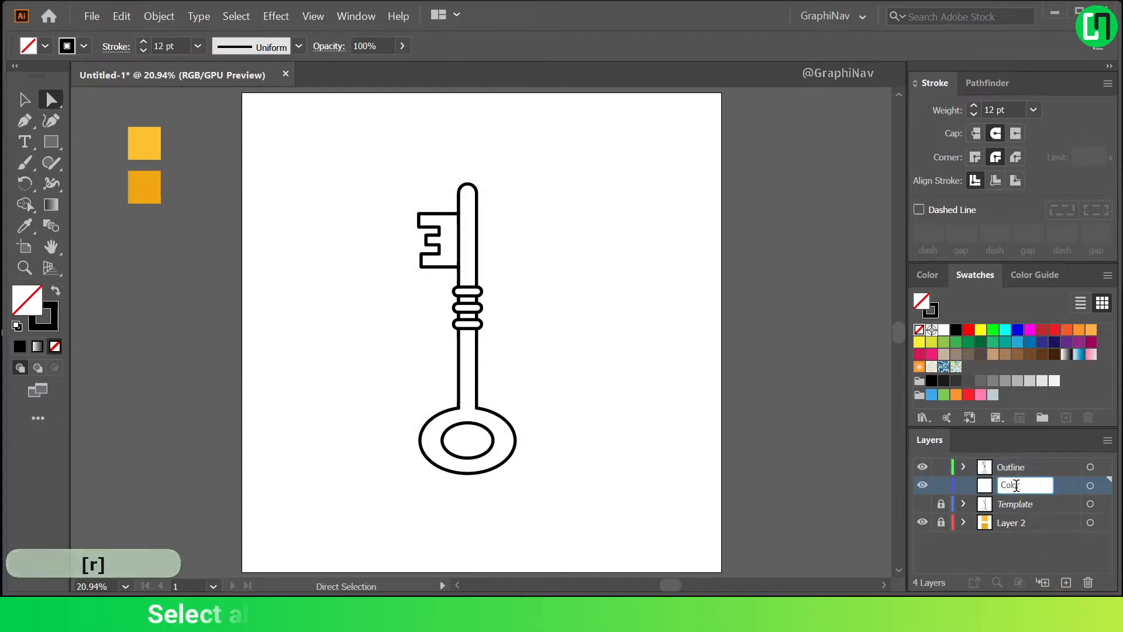
left_click(741, 301)
Copy the entire key outline into the Color layer, then hide and lock the Outline layer.
left_click_drag(327, 162, 623, 525)
key("alt")
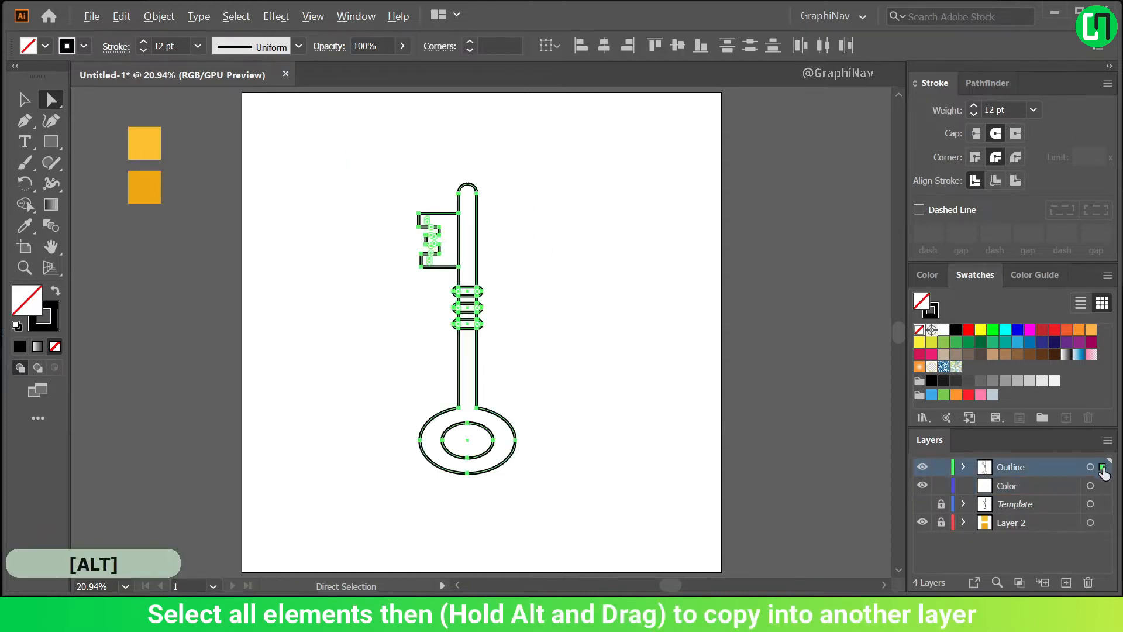
left_click_drag(1102, 490, 1102, 486)
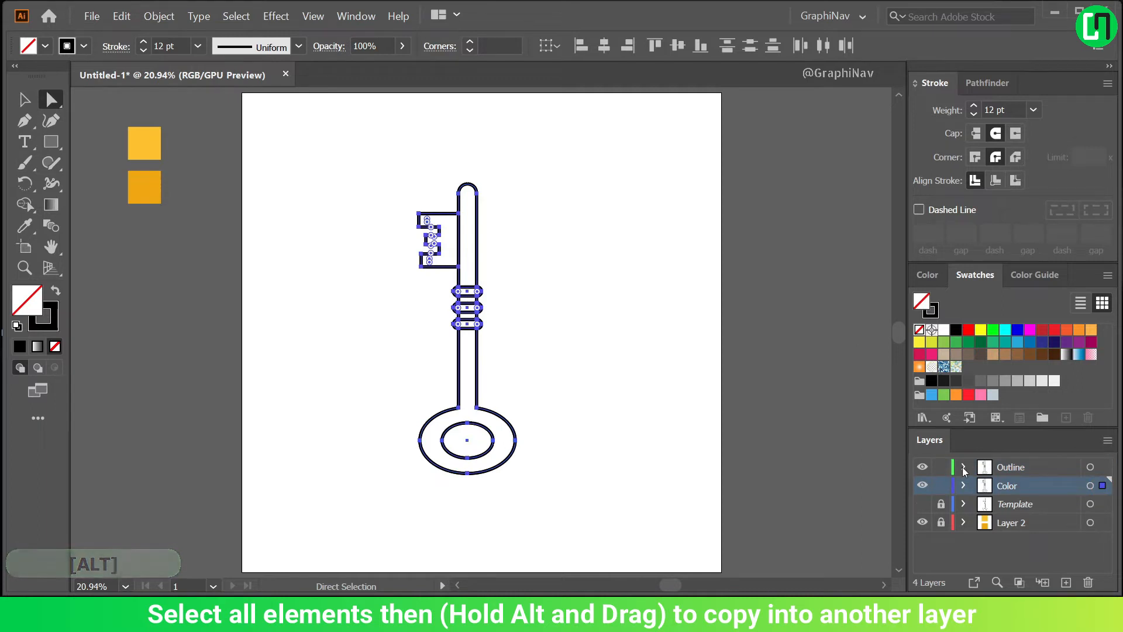
left_click(923, 467)
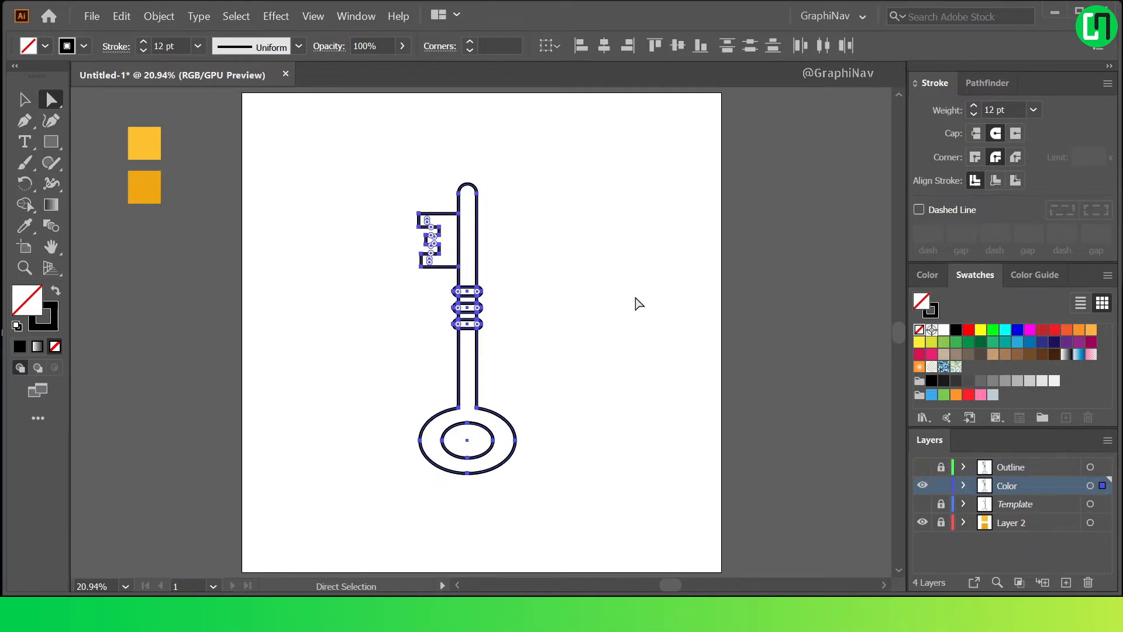
Select the copied key on the Color layer and create closed shapes from its enclosed regions with the Shape Builder tool.
left_click(570, 238)
left_click_drag(350, 173, 599, 509)
left_click(29, 207)
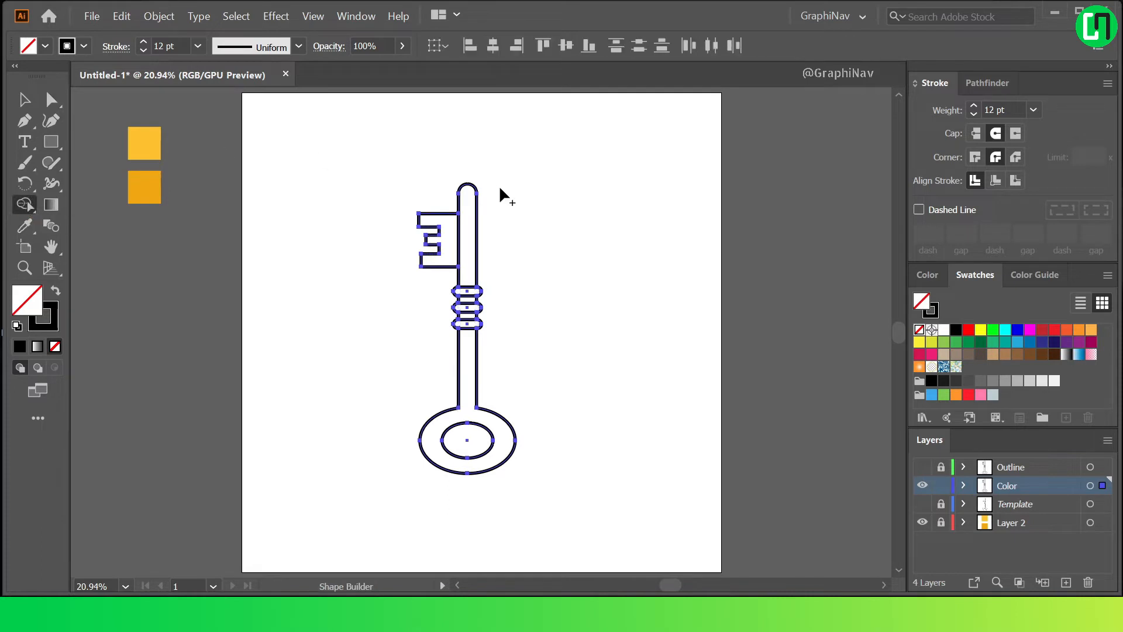
left_click(449, 222)
scroll(466, 229, "up", 5)
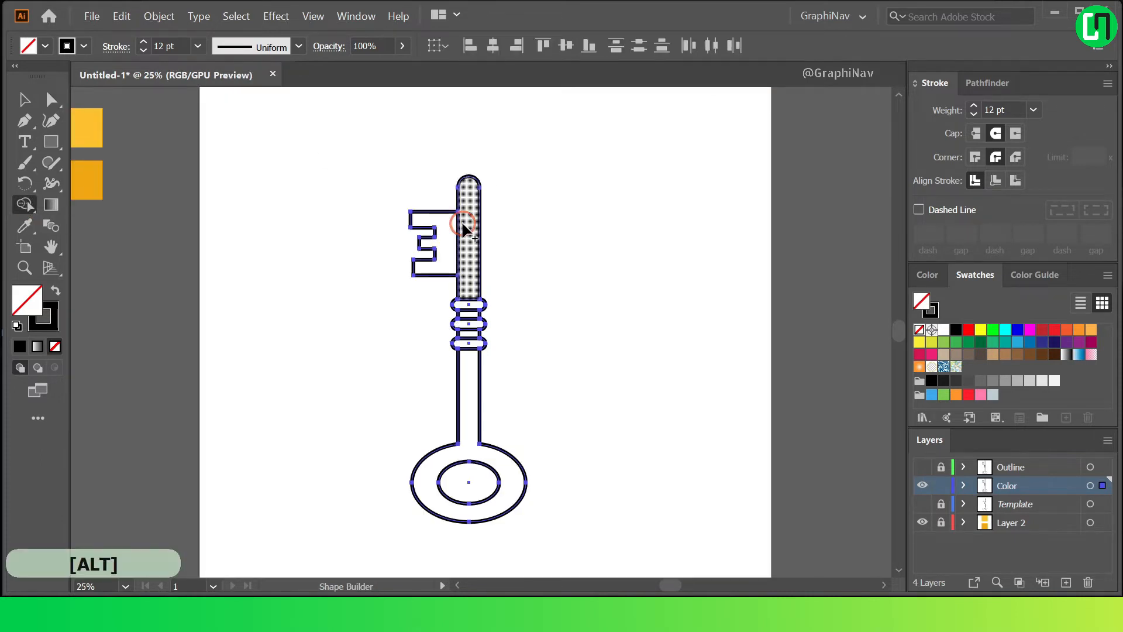
left_click(467, 368)
left_click(465, 418)
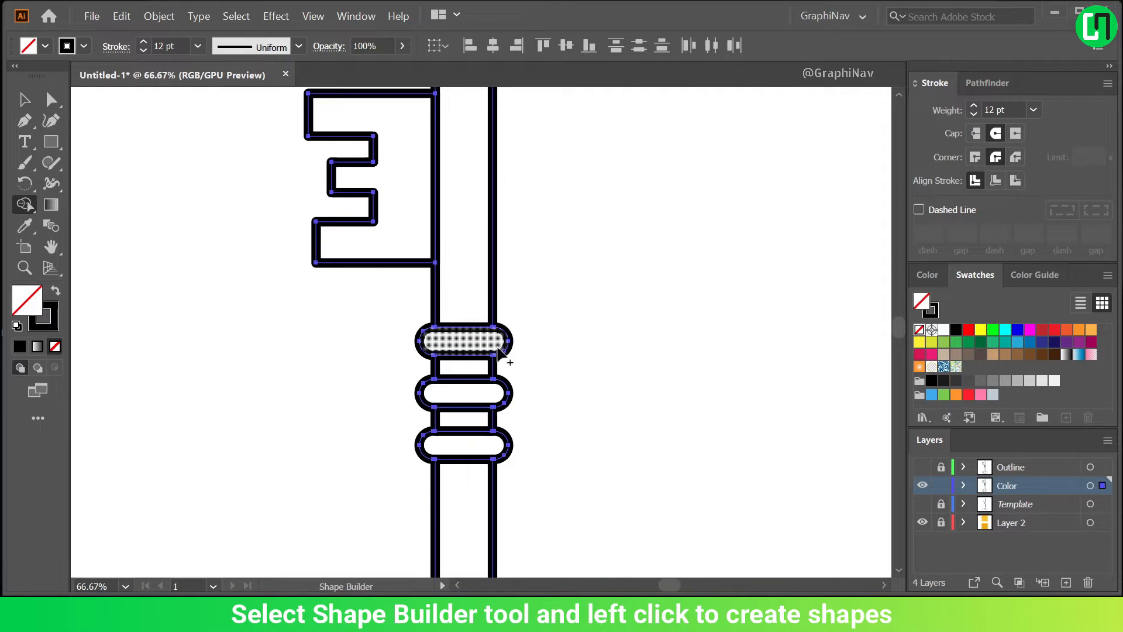
scroll(494, 420, "down", 3)
Select all shapes of the copied key and swap their fill and stroke to get a black fill without a stroke.
left_click(24, 100)
left_click(354, 146)
left_click_drag(346, 157, 592, 554)
scroll(541, 449, "down", 1)
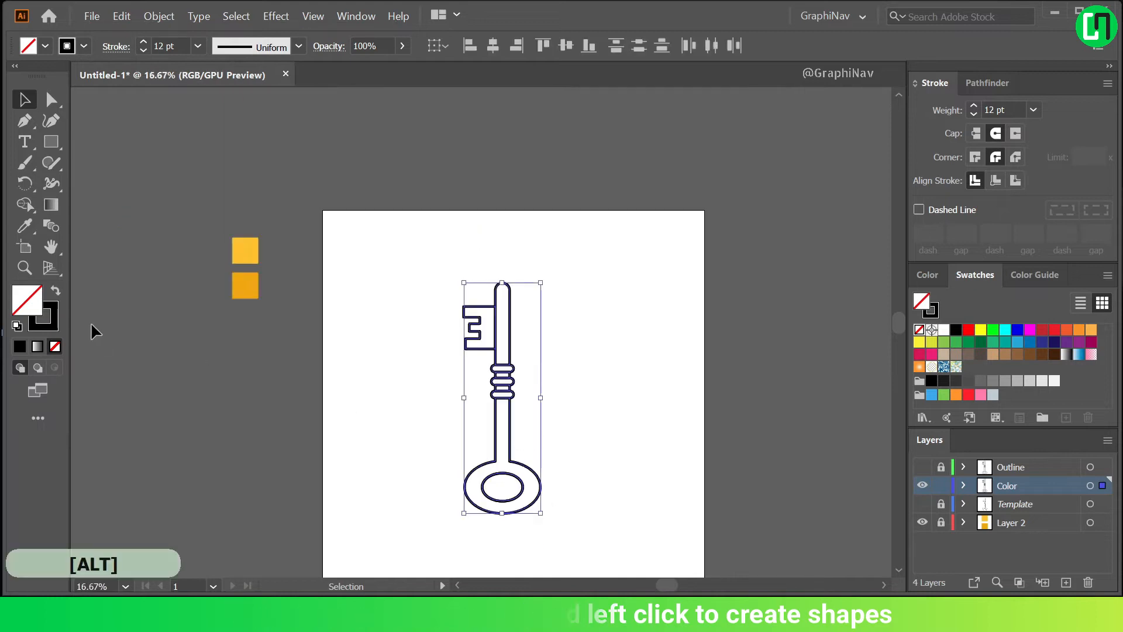
left_click(56, 290)
scroll(598, 450, "down", 2)
scroll(549, 401, "up", 4)
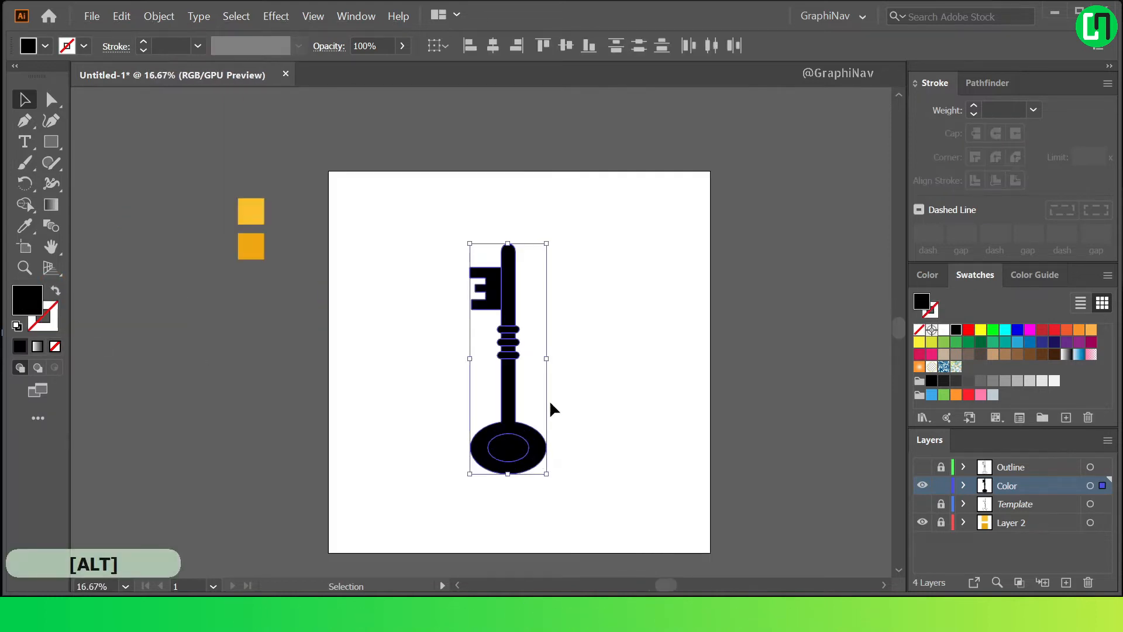
Delete the inner ellipse shape to open the hole in the key's ring.
left_click(577, 431)
left_click(467, 505)
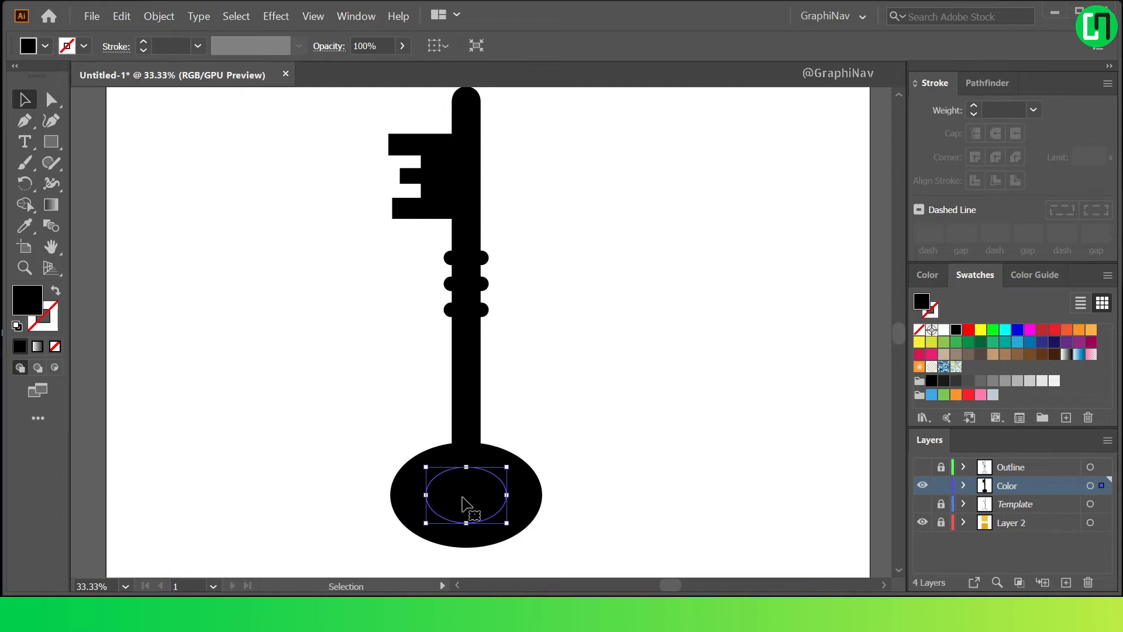
key("Delete")
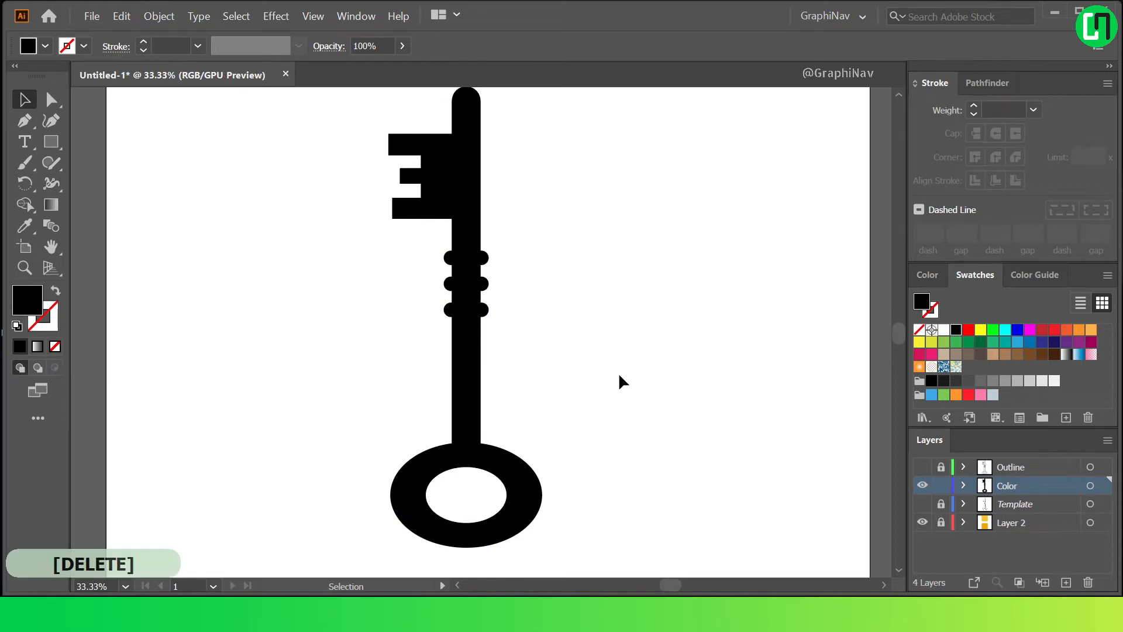
Fill the entire key with the lighter yellow sample using the Eyedropper tool, then show the Outline layer again.
scroll(620, 377, "down", 1)
left_click_drag(421, 158, 620, 570)
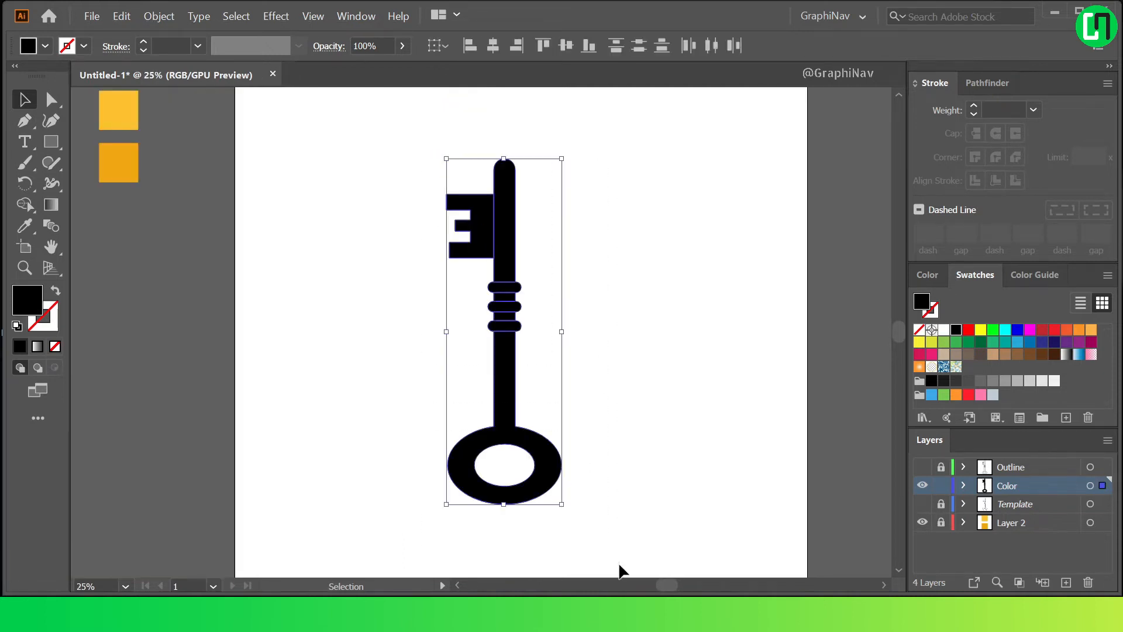
key("i")
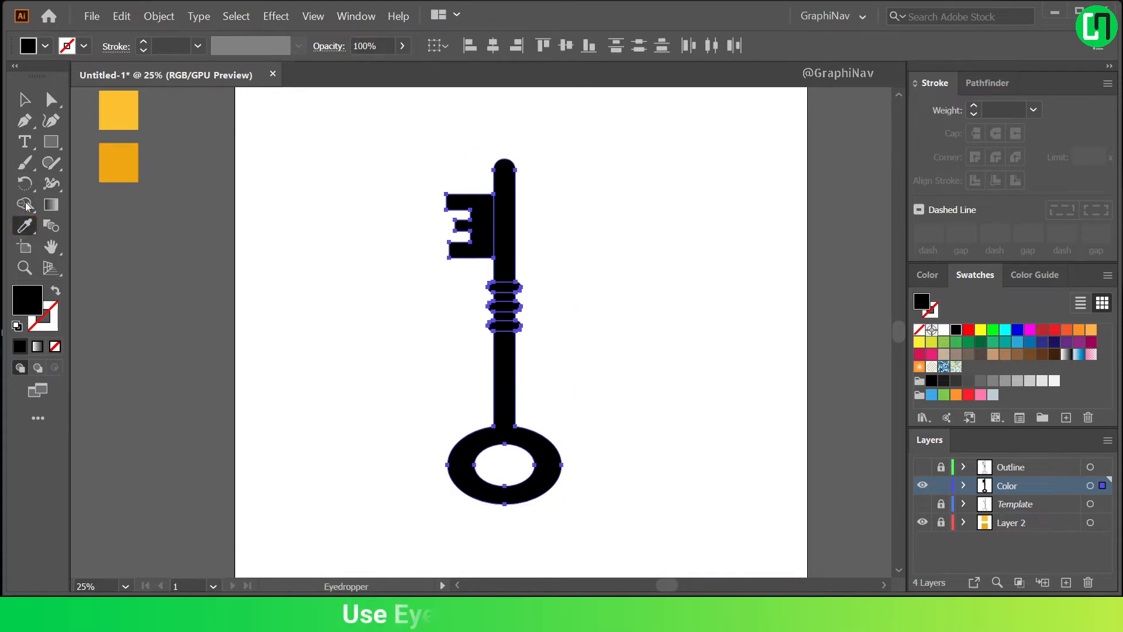
left_click(124, 99)
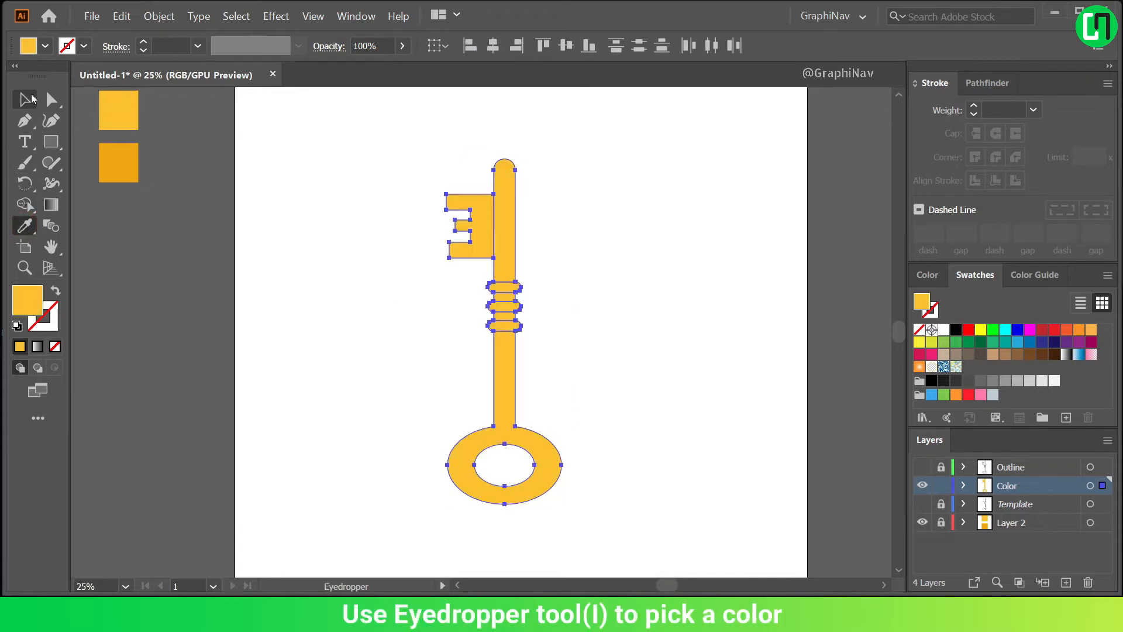
left_click(34, 98)
left_click(650, 155)
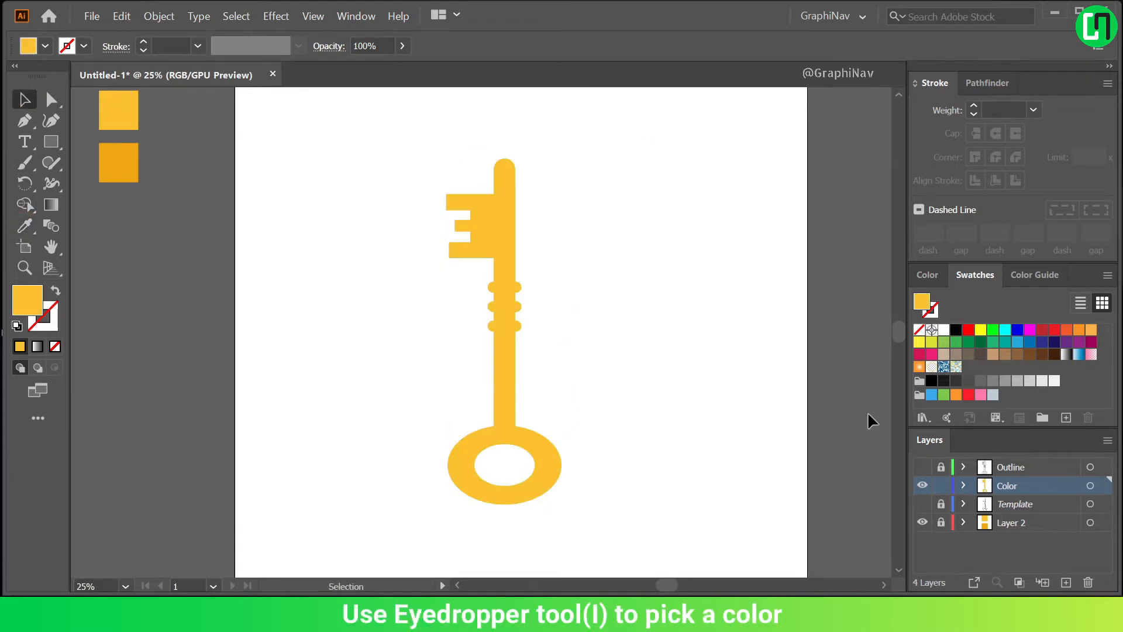
left_click(922, 466)
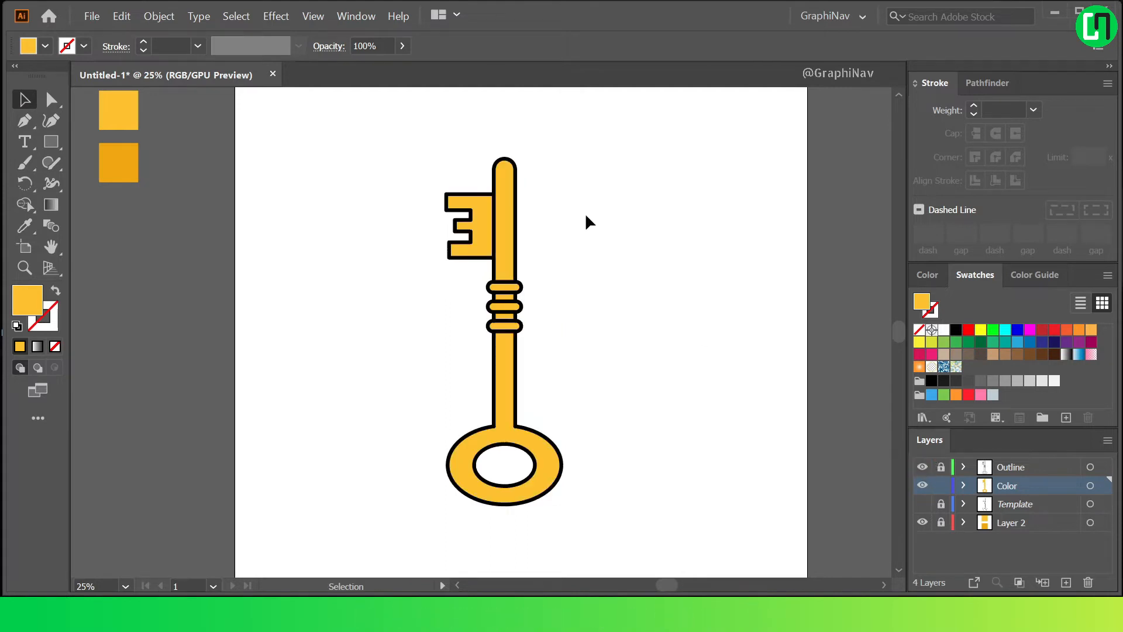
Copy the upper shaft shape above the collars on the Color layer and paste it in place twice.
scroll(586, 216, "down", 1)
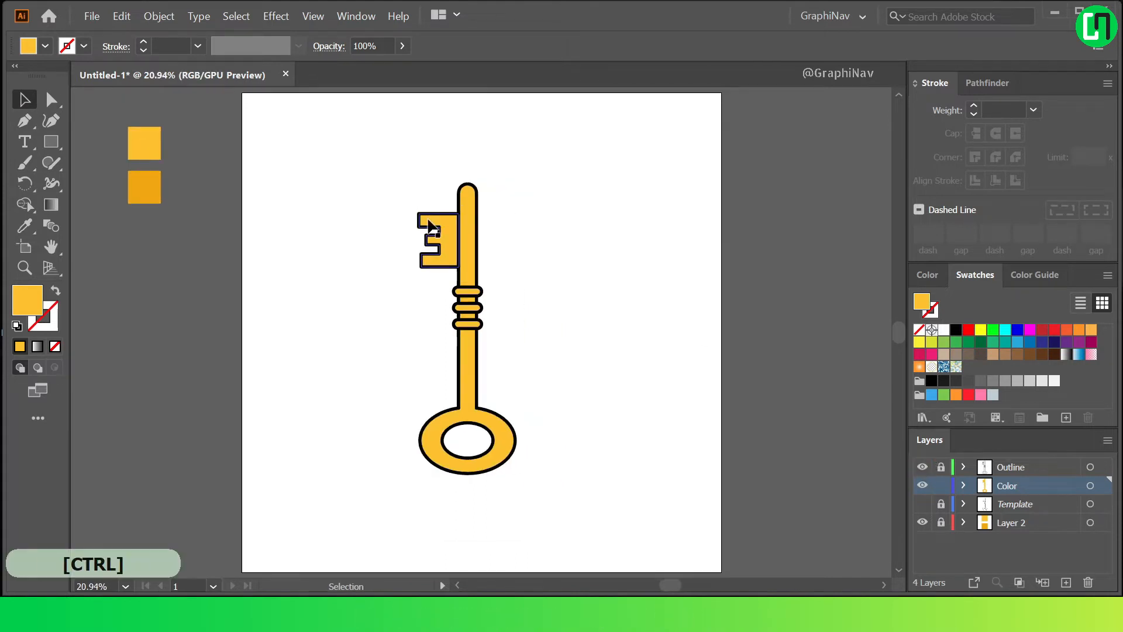
scroll(467, 218, "up", 2)
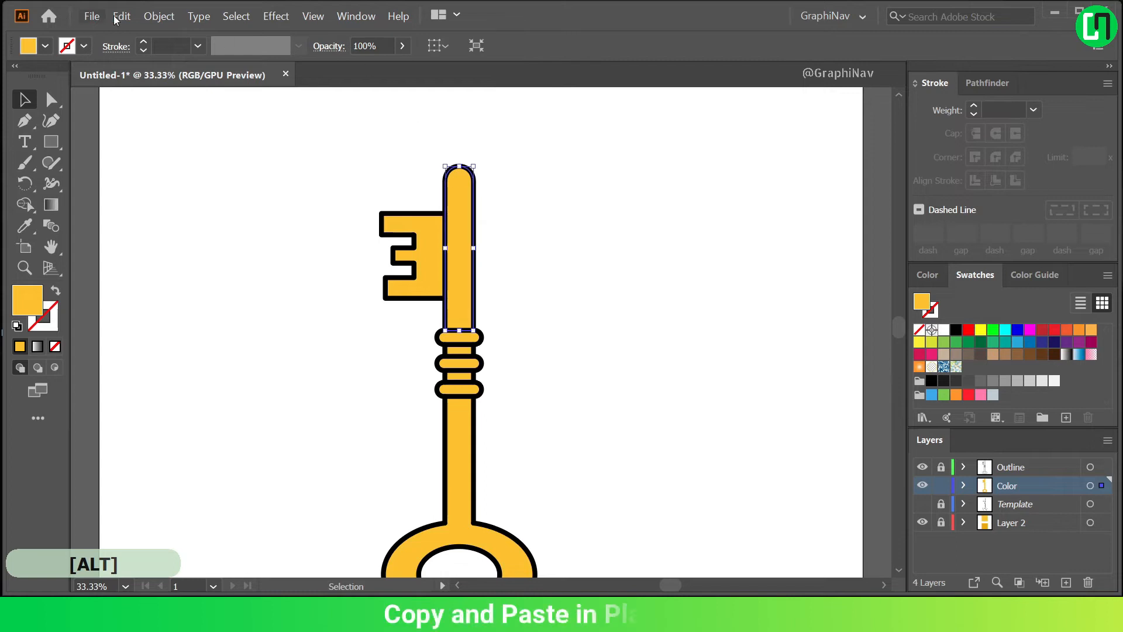
left_click(133, 19)
left_click(154, 86)
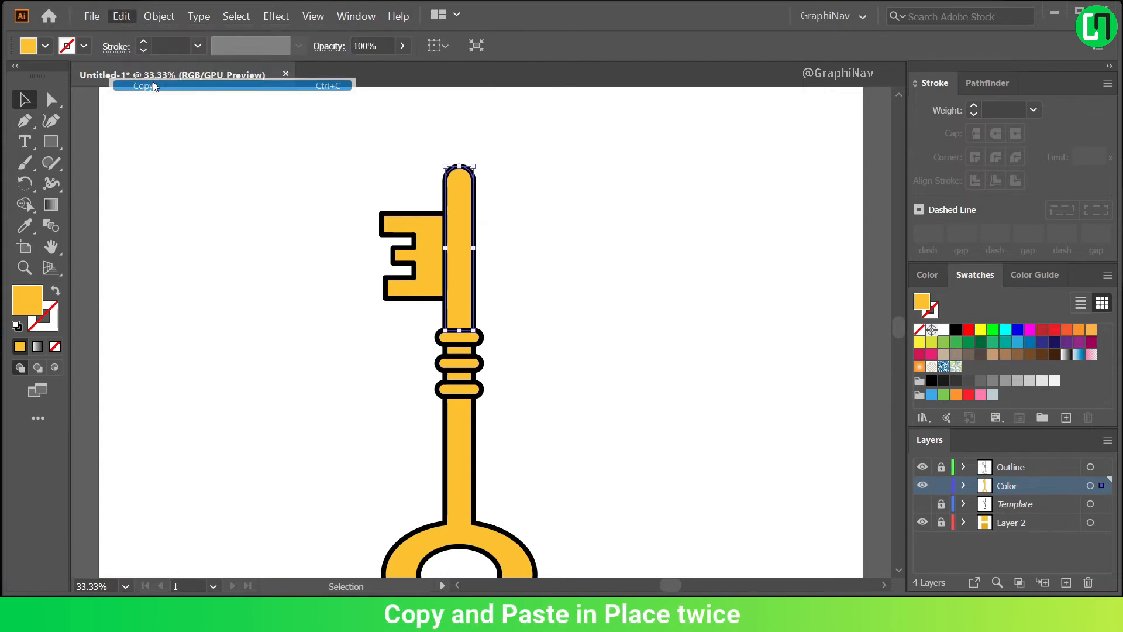
left_click(121, 18)
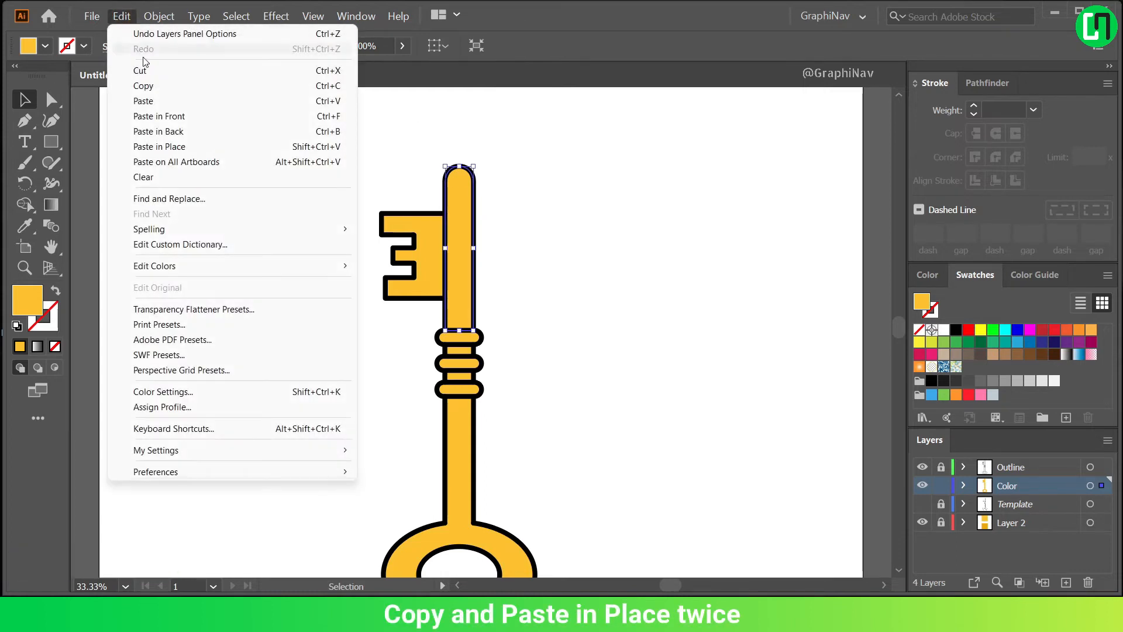
left_click(160, 145)
left_click(126, 19)
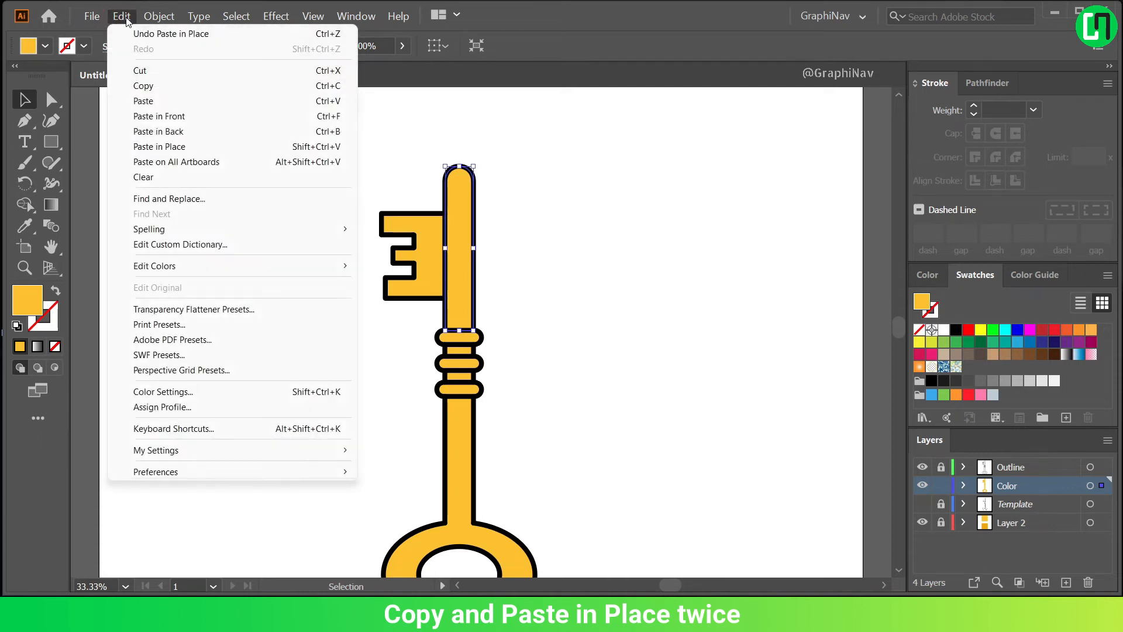
left_click(158, 146)
Offset the top shaft copy about 19 px to the right and trim it to a narrow left strip with Shape Builder.
left_click(482, 164)
scroll(474, 193, "up", 2)
left_click_drag(440, 235, 451, 230)
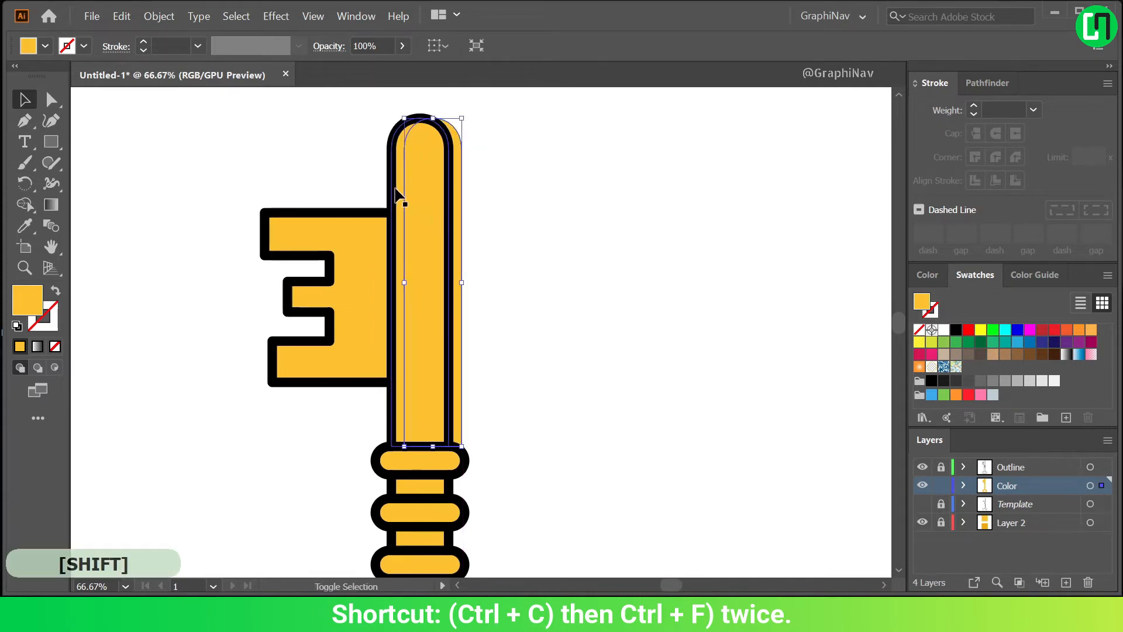
left_click(397, 187, "shift")
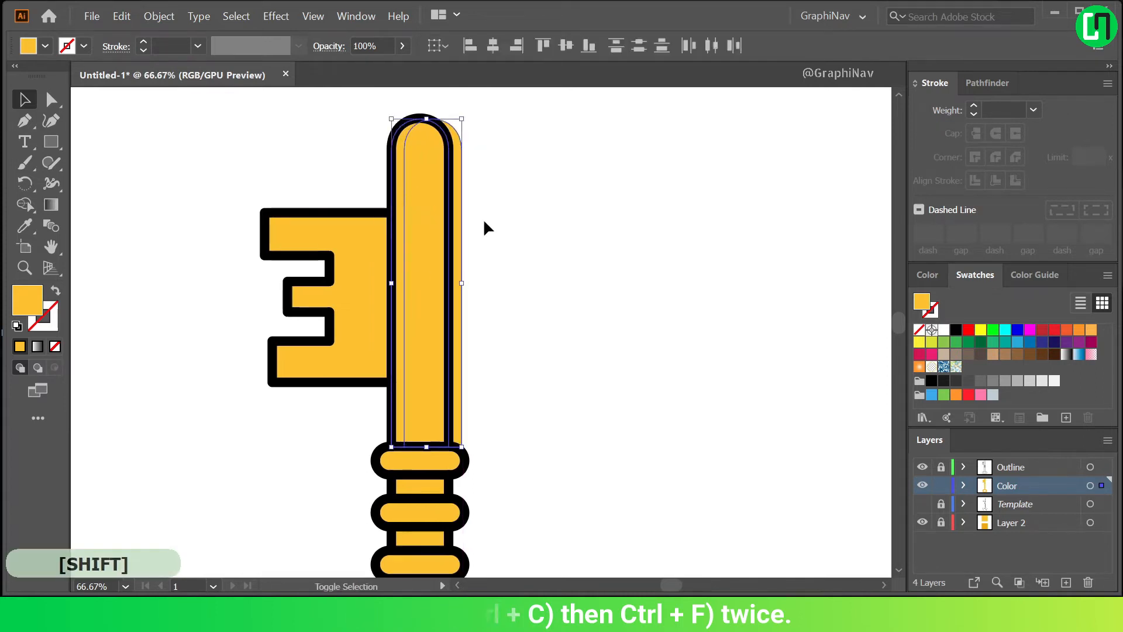
key("shift+m")
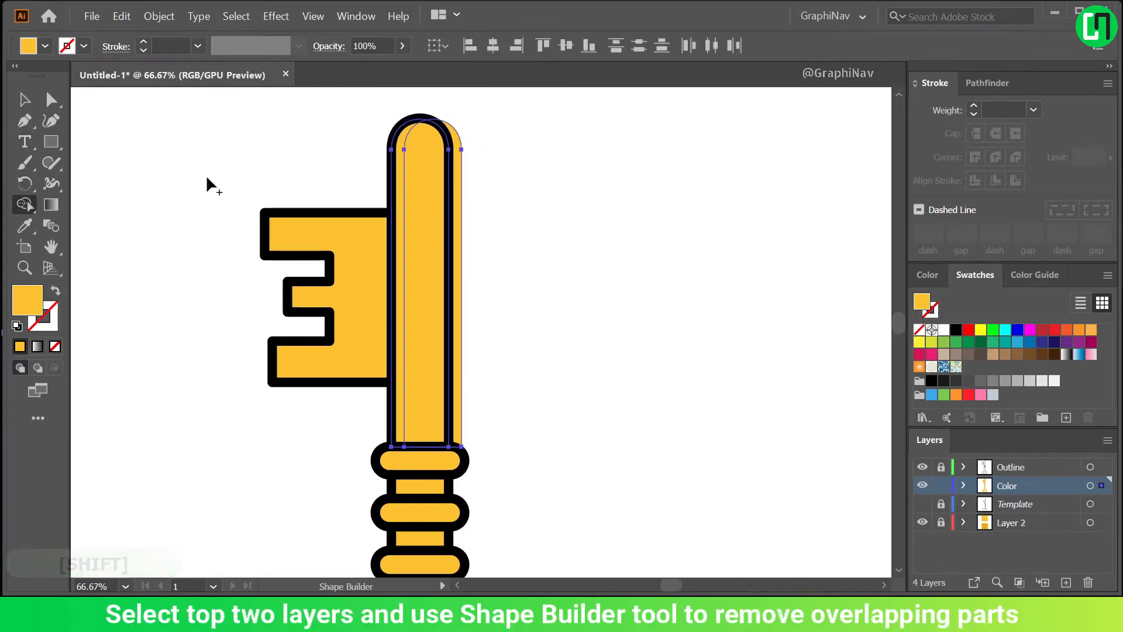
left_click(419, 176, "alt")
left_click(461, 186, "alt")
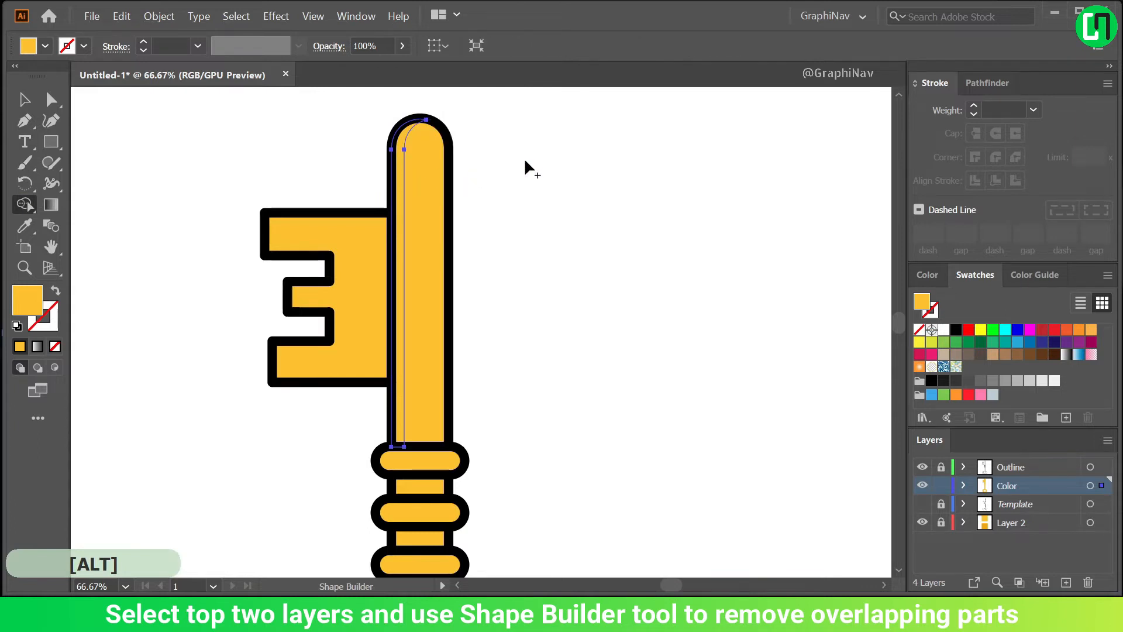
Fill the narrow strip along the upper shaft's left edge with white.
scroll(471, 170, "down", 2)
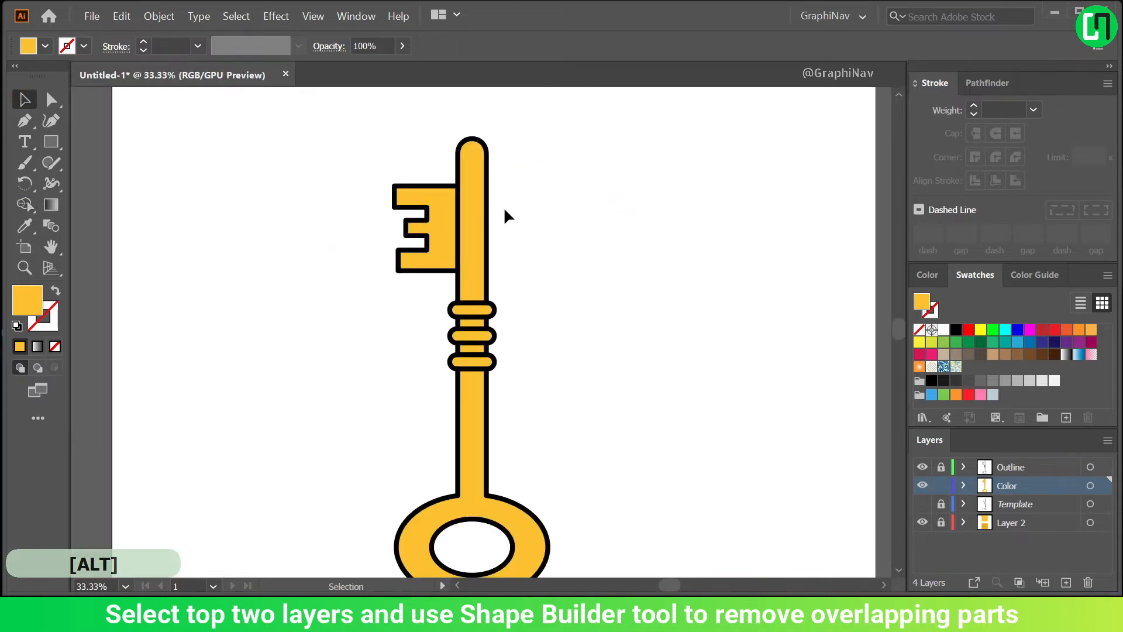
left_click(460, 221)
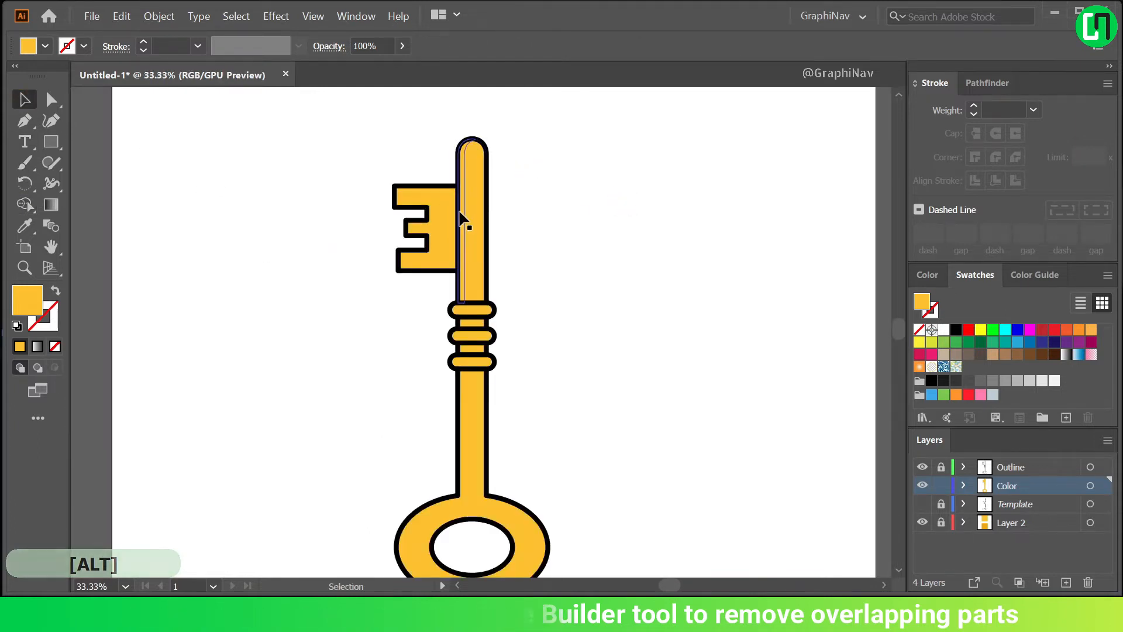
left_click(944, 330)
left_click(577, 216)
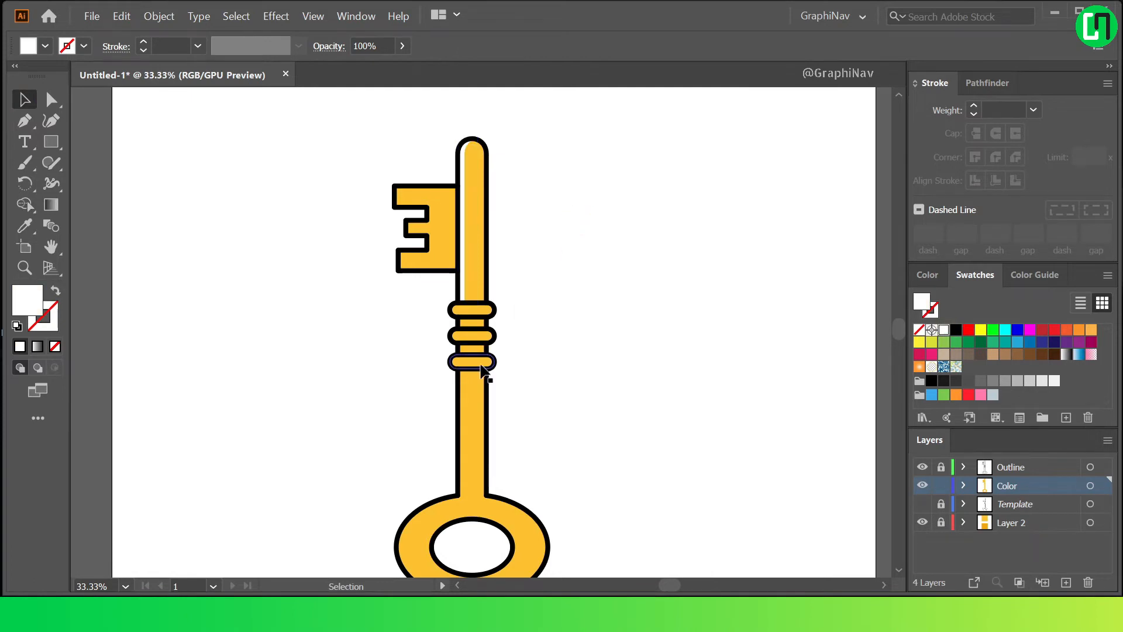
Copy the uppermost collar's colour shape and paste it in place twice.
scroll(484, 370, "up", 3)
left_click(466, 243)
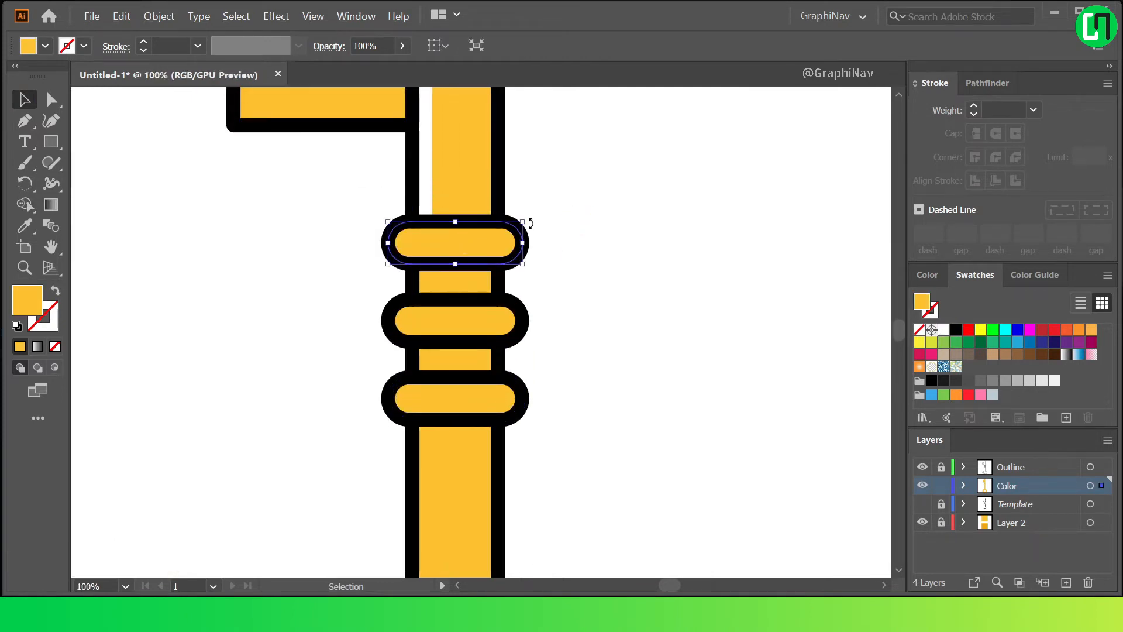
left_click(123, 17)
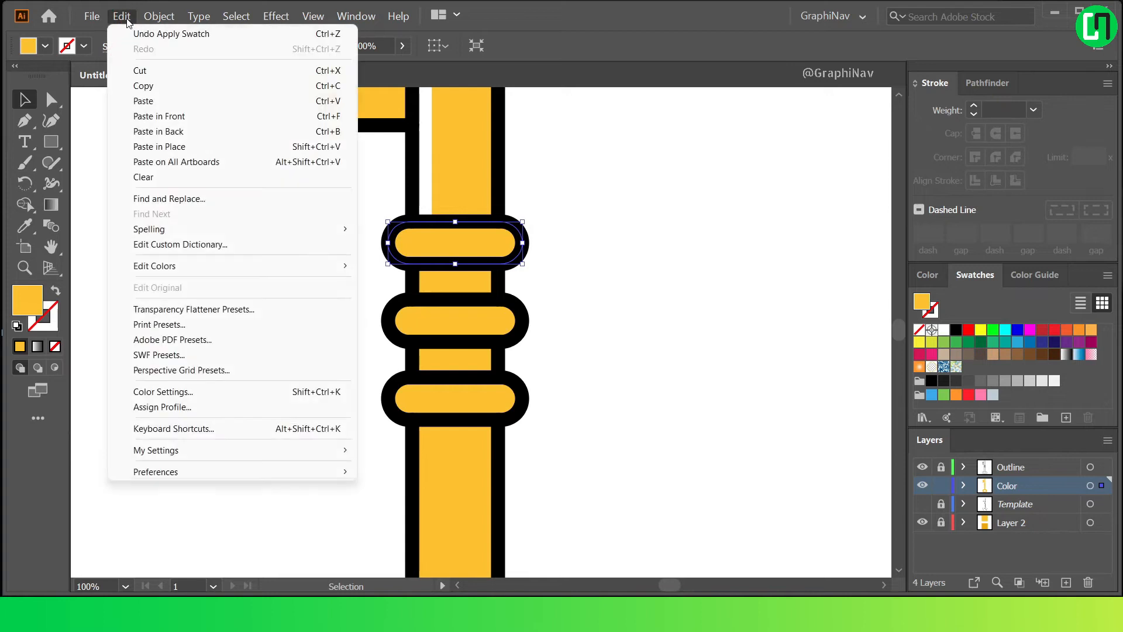
left_click(123, 16)
left_click(123, 17)
left_click(183, 147)
left_click(123, 16)
left_click(189, 146)
left_click(328, 187)
Offset the top collar copy diagonally down and right, then remove the overlapping and protruding parts with Shape Builder.
scroll(484, 214, "up", 1)
left_click_drag(452, 255, 473, 276)
left_click(567, 224)
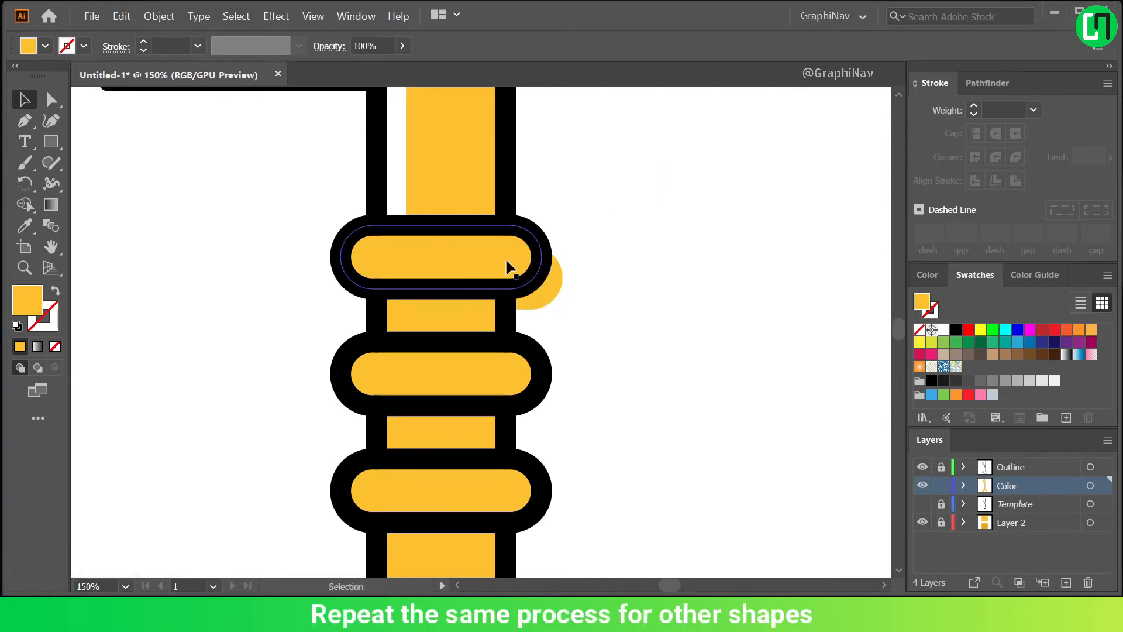
left_click(495, 270)
left_click(367, 242, "shift")
key("shift+m")
left_click(404, 255, "alt")
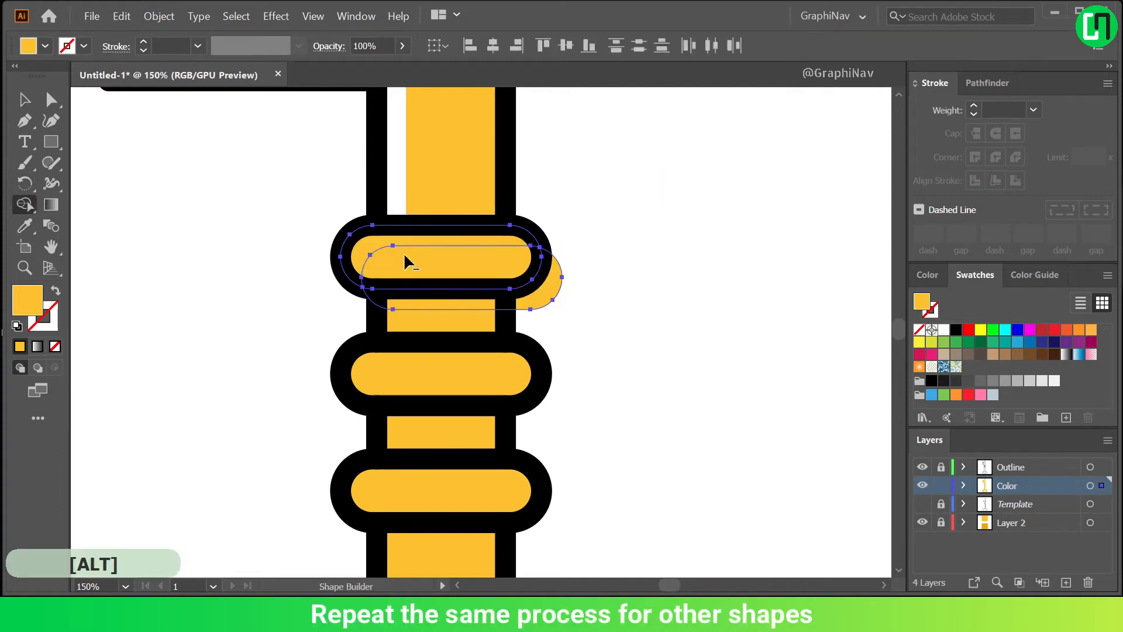
key("v")
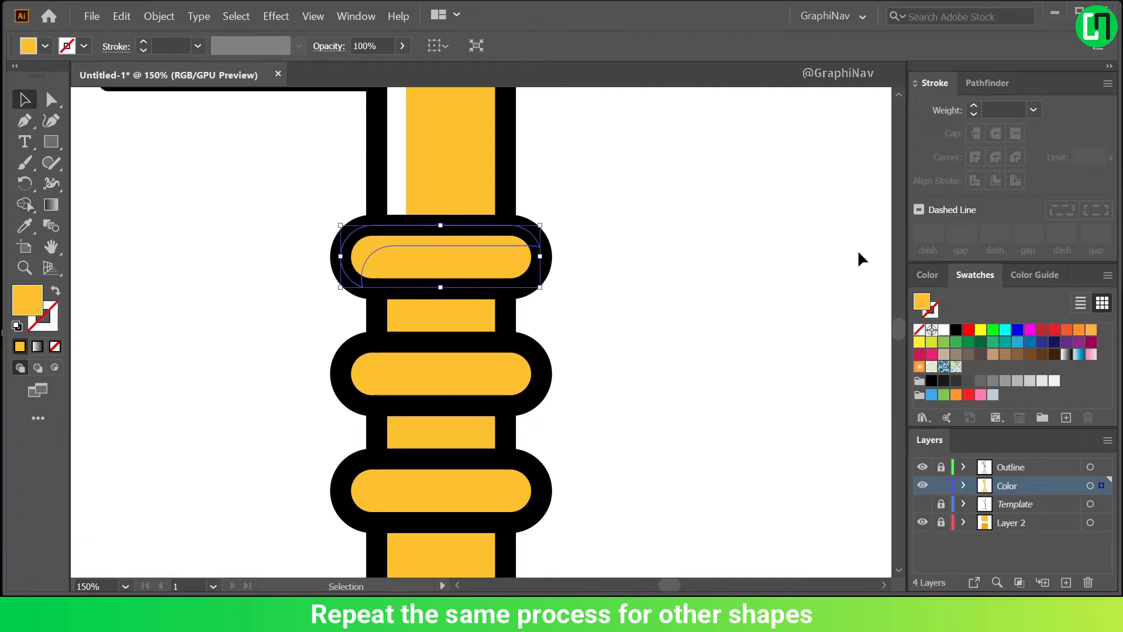
Fill the uppermost collar's highlight shape with white and duplicate it onto the two collars below.
left_click(944, 329)
left_click_drag(448, 241, 447, 359)
scroll(602, 298, "down", 1)
left_click(588, 321)
left_click(544, 343)
key("ctrl+d")
scroll(632, 301, "down", 1)
scroll(619, 304, "up", 1)
scroll(503, 285, "up", 1)
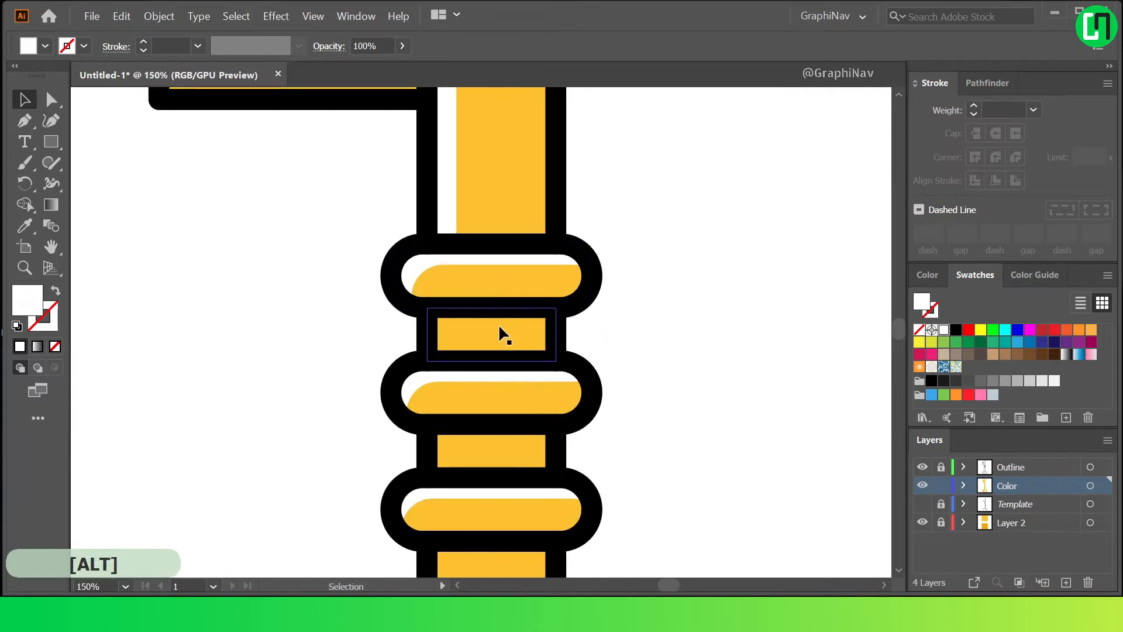
Copy the short shaft segment between the upper two collars and paste it in place twice.
left_click(499, 332)
left_click(122, 16)
left_click(140, 86)
left_click(122, 16)
left_click(140, 133)
left_click(122, 16)
left_click(140, 145)
Offset the top copy of the short segment to the right and trim it to a left strip with Shape Builder.
left_click_drag(442, 326, 465, 328)
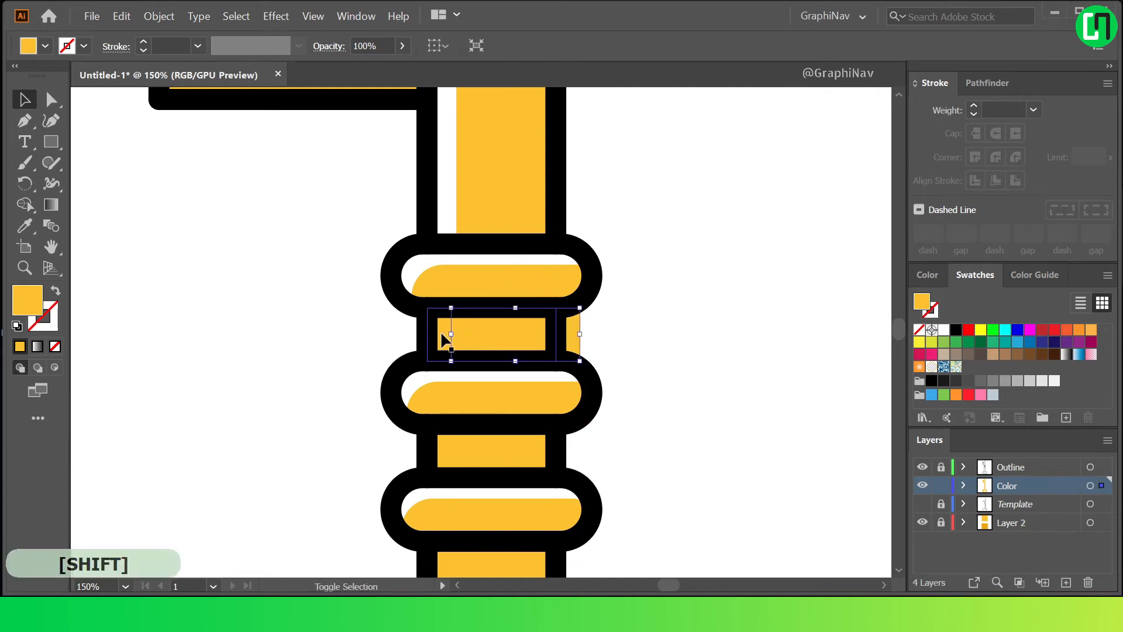
left_click(502, 331, "alt")
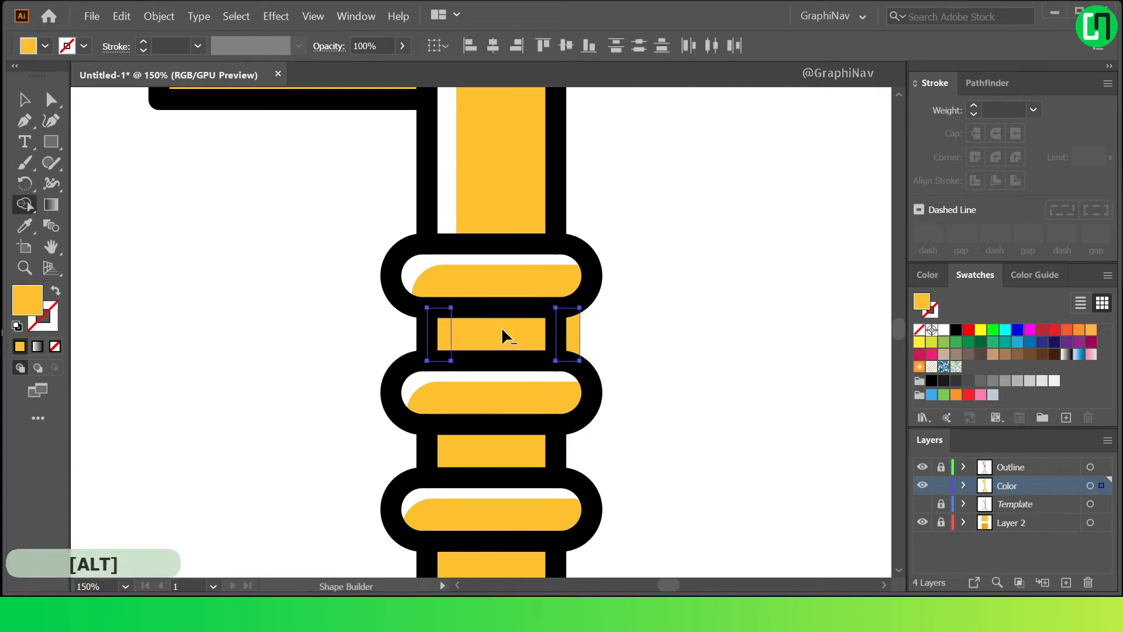
left_click(563, 341, "alt")
left_click(26, 94)
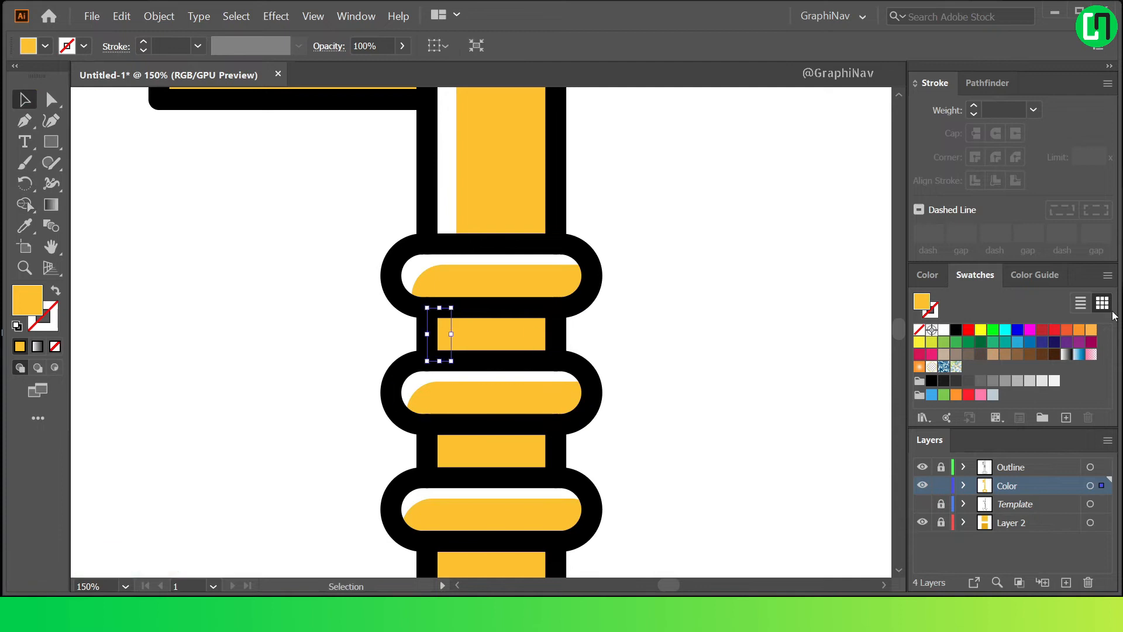
Fill the short segment's left strip with white and duplicate it onto the segment between the lower two collars.
left_click_drag(440, 322, 443, 440)
left_click(648, 419)
scroll(648, 416, "down", 3)
scroll(650, 413, "down", 6)
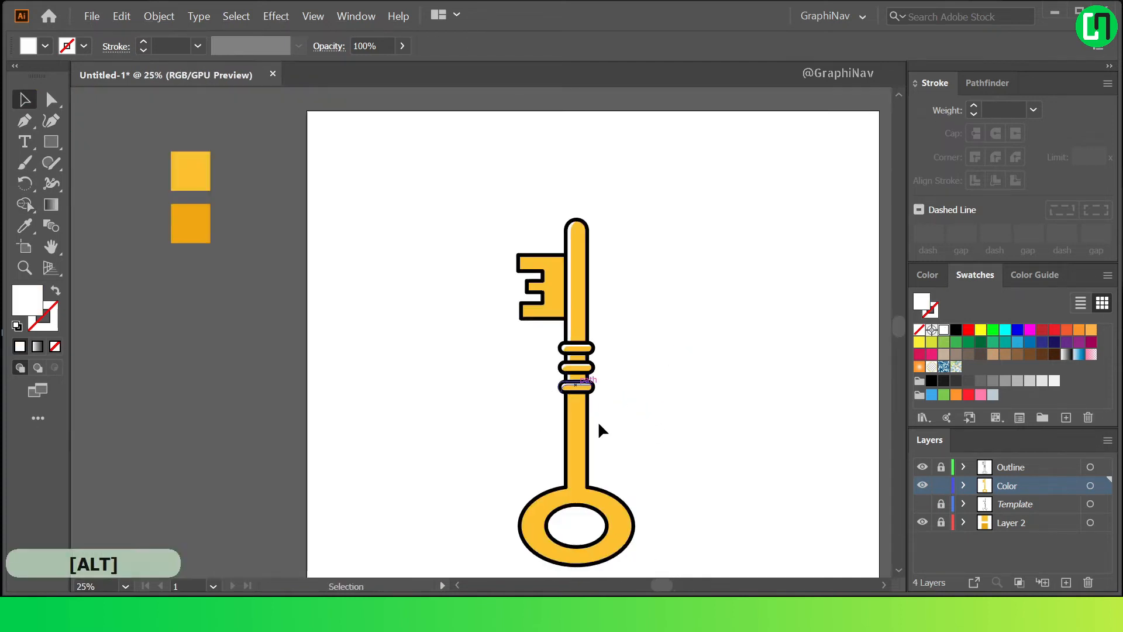
Copy the combined lower shaft and ring shape and paste it in place twice.
scroll(598, 420, "up", 3)
left_click(550, 359)
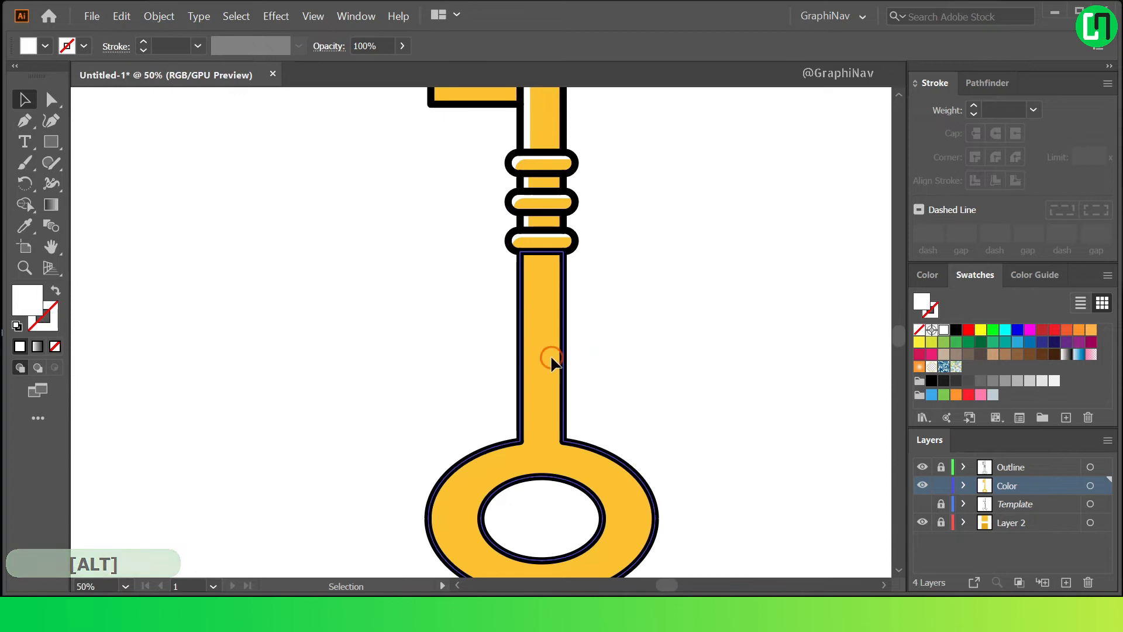
left_click(133, 17)
left_click(146, 145)
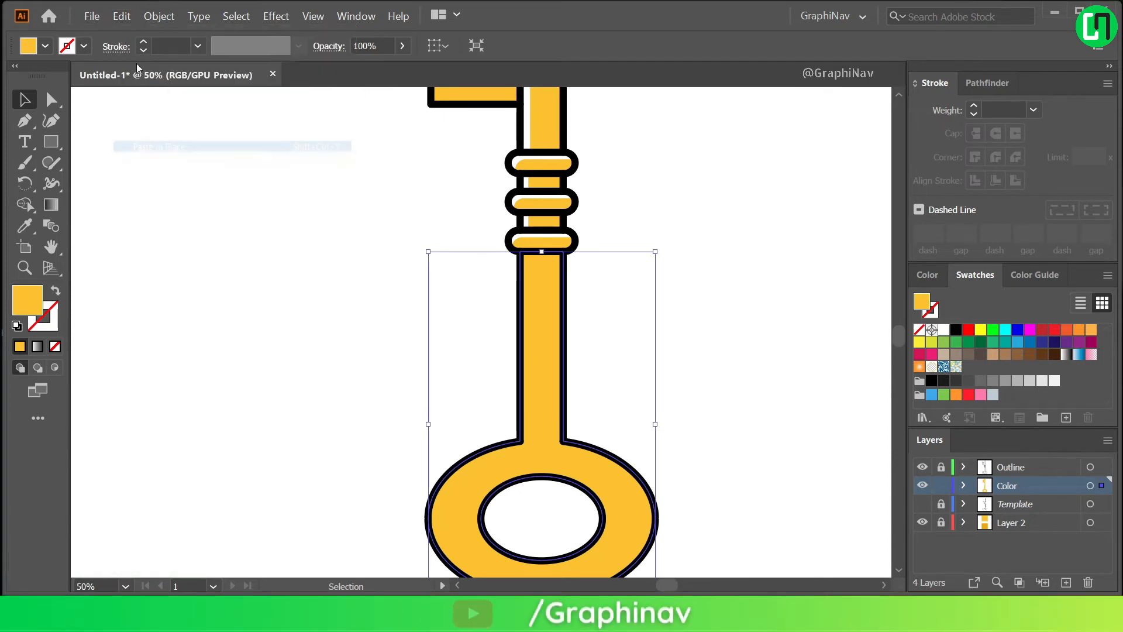
left_click(127, 18)
left_click(172, 147)
Offset the top shaft-and-ring copy slightly to the right and remove the overlapping and protruding parts with Shape Builder.
left_click_drag(539, 338, 549, 346)
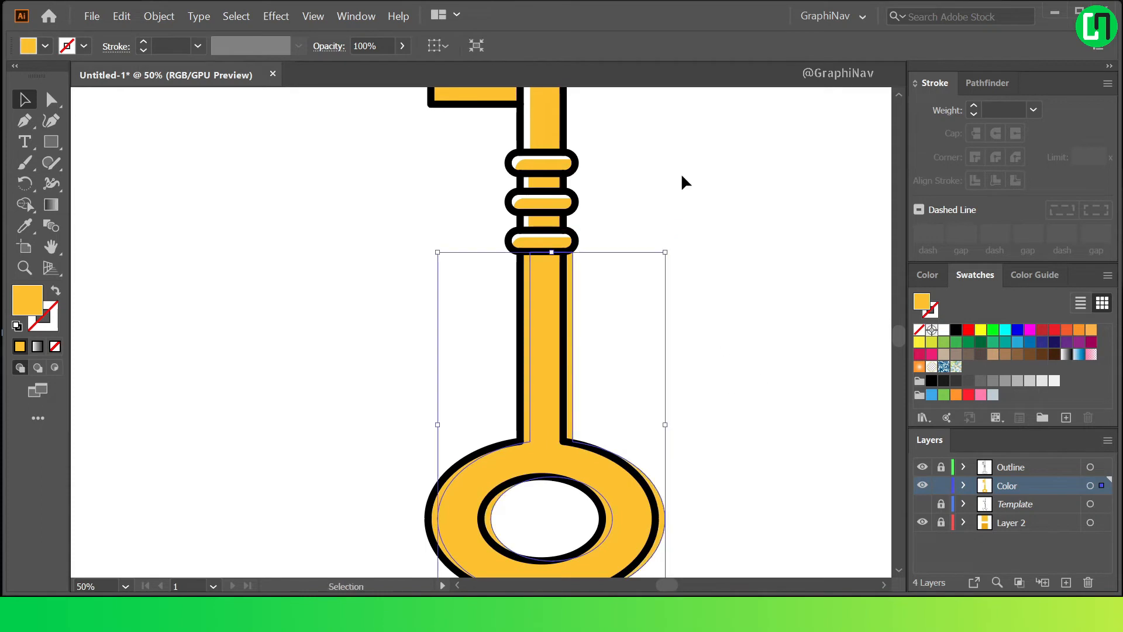
scroll(594, 316, "down", 1)
scroll(572, 346, "up", 1)
left_click(538, 342, "shift")
key("shift+m")
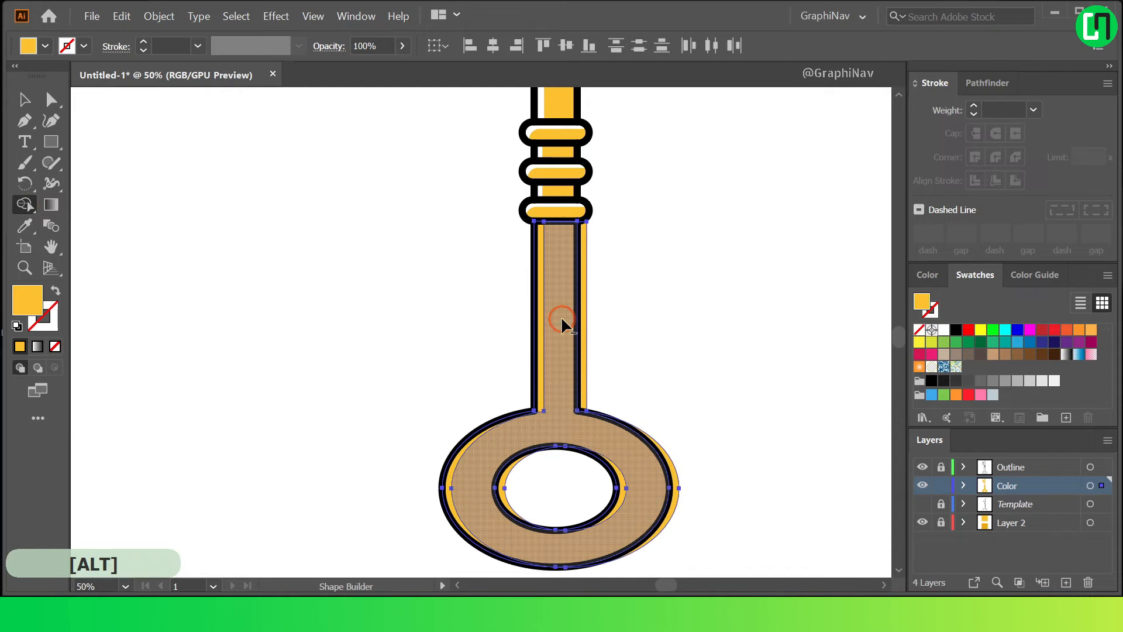
left_click(562, 322, "alt")
left_click(582, 328, "alt")
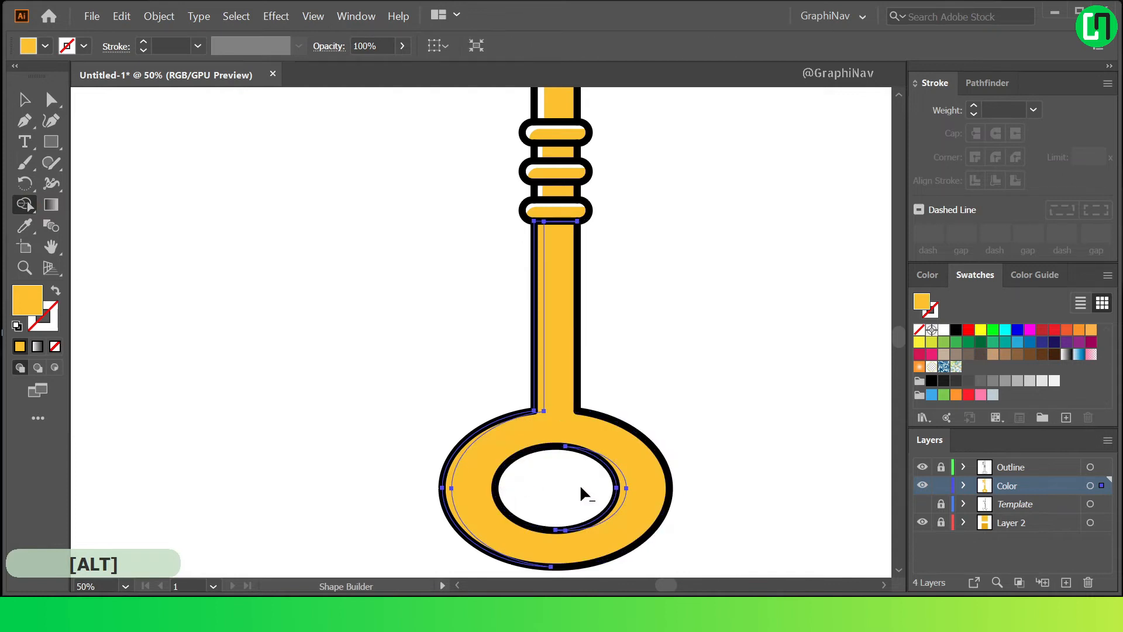
Fill the remaining highlight strips on the lower shaft and ring with white.
left_click(25, 104)
left_click(320, 236)
left_click(539, 293)
left_click(944, 330)
left_click(710, 321)
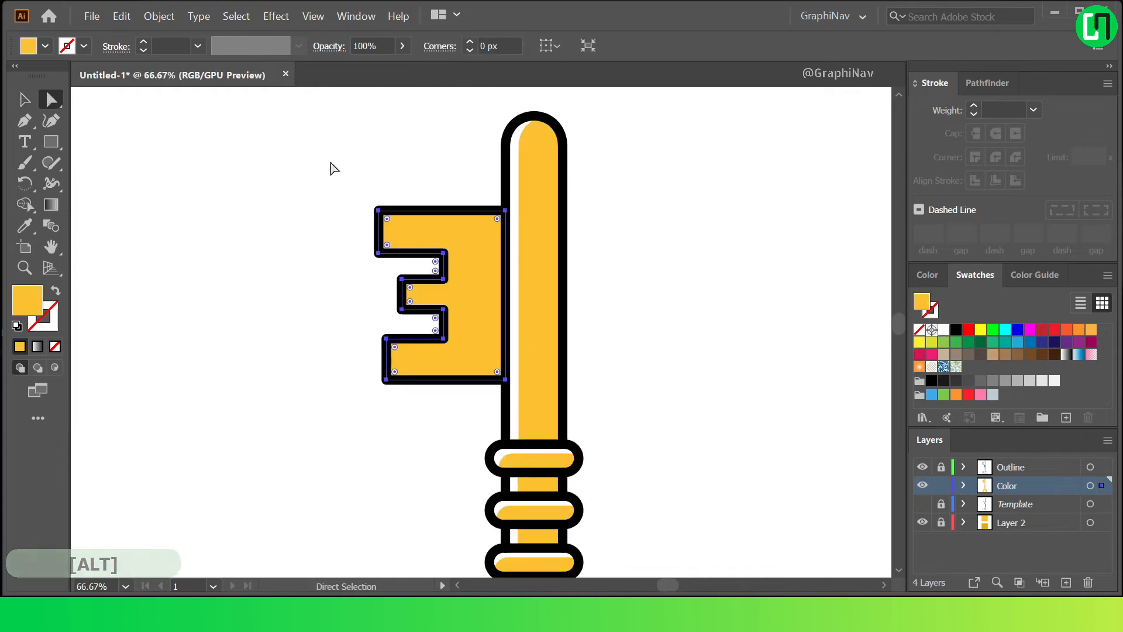
Copy the toothed bit shape of the key and paste it in place twice.
left_click(121, 17)
left_click(150, 78)
left_click(122, 16)
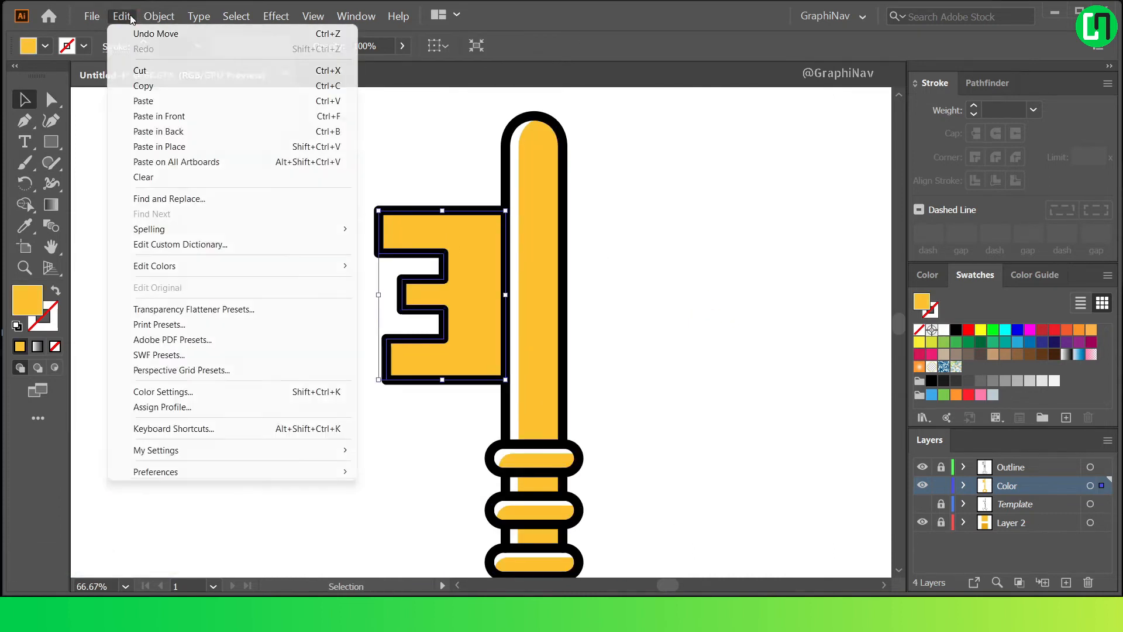
left_click(154, 128)
left_click(122, 18)
left_click(161, 146)
Offset the top copy of the toothed bit slightly down and to the right, and select both copies.
scroll(380, 184, "up", 2)
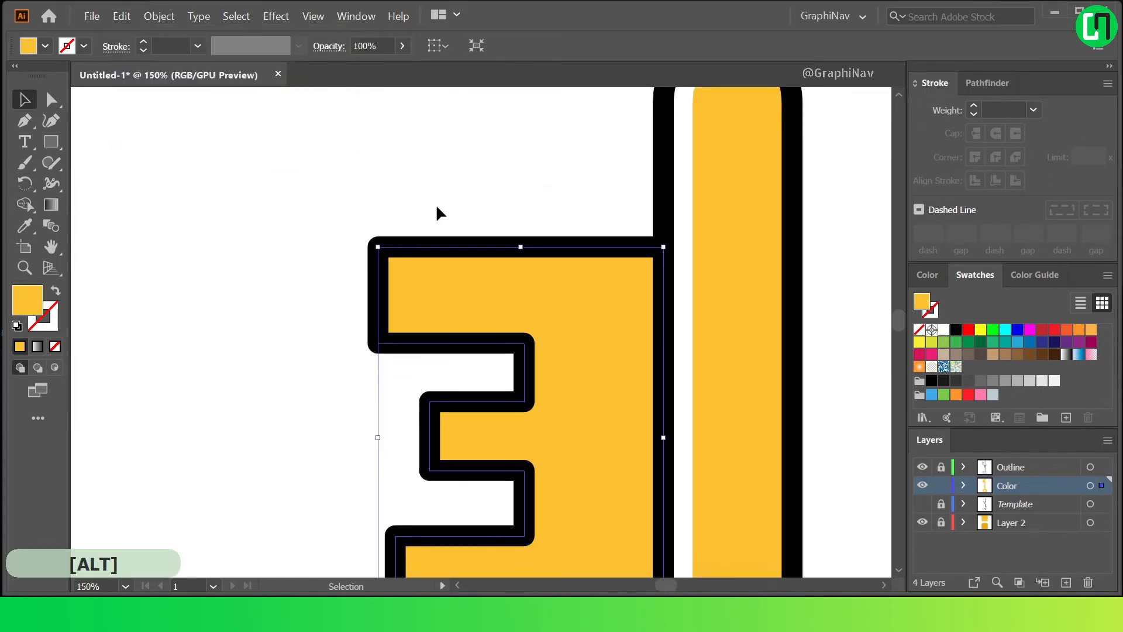
scroll(434, 204, "down", 2)
left_click_drag(479, 232, 490, 245)
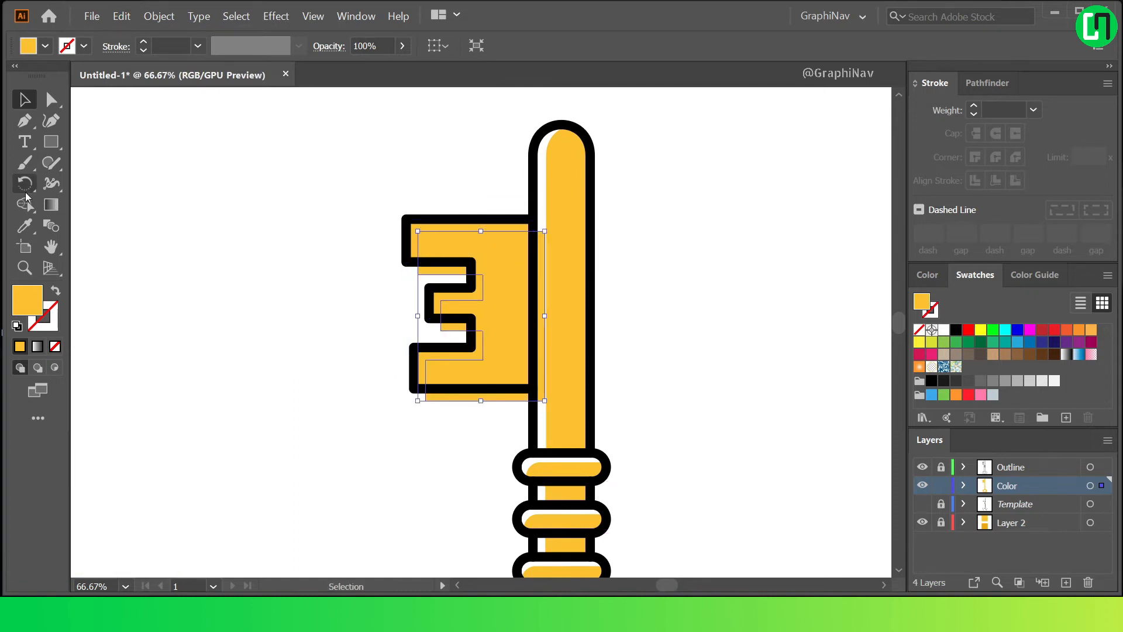
key("alt")
left_click(464, 222, "shift")
Remove the overlapping and protruding areas of the two toothed bit copies with Shape Builder, leaving thin highlight strips.
key("shift+m")
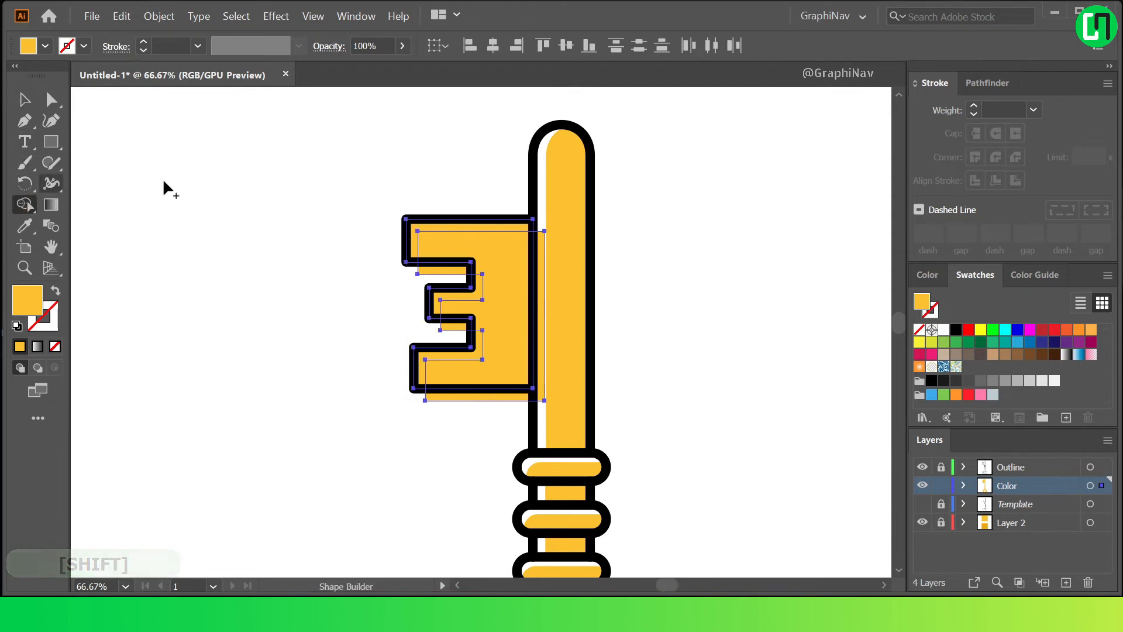
key("alt")
left_click(509, 258, "alt")
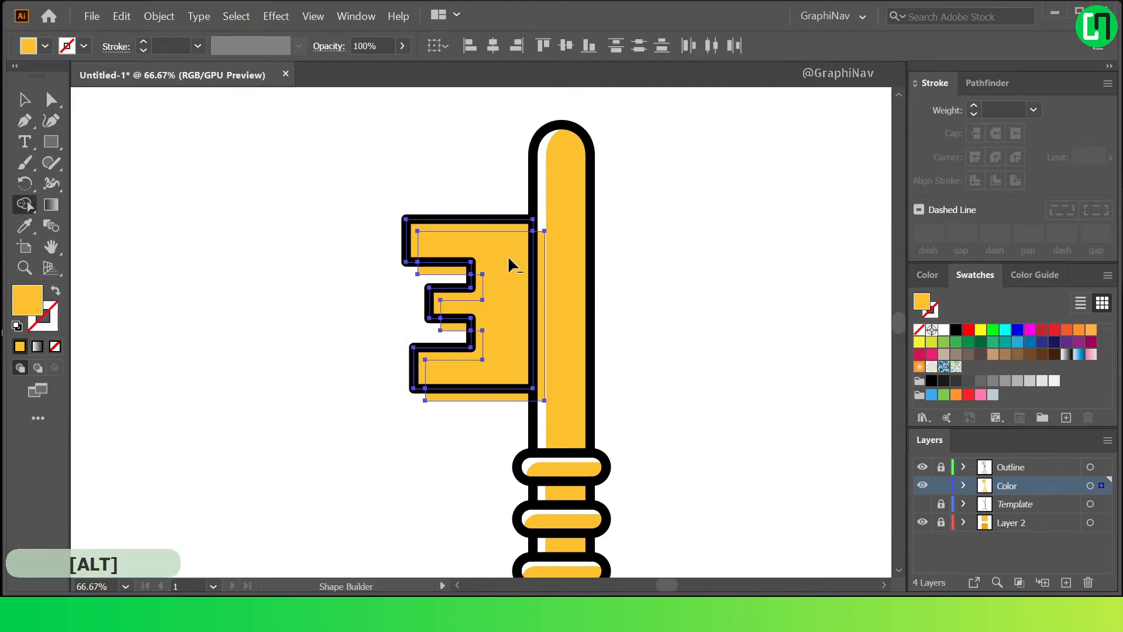
left_click(541, 259, "alt")
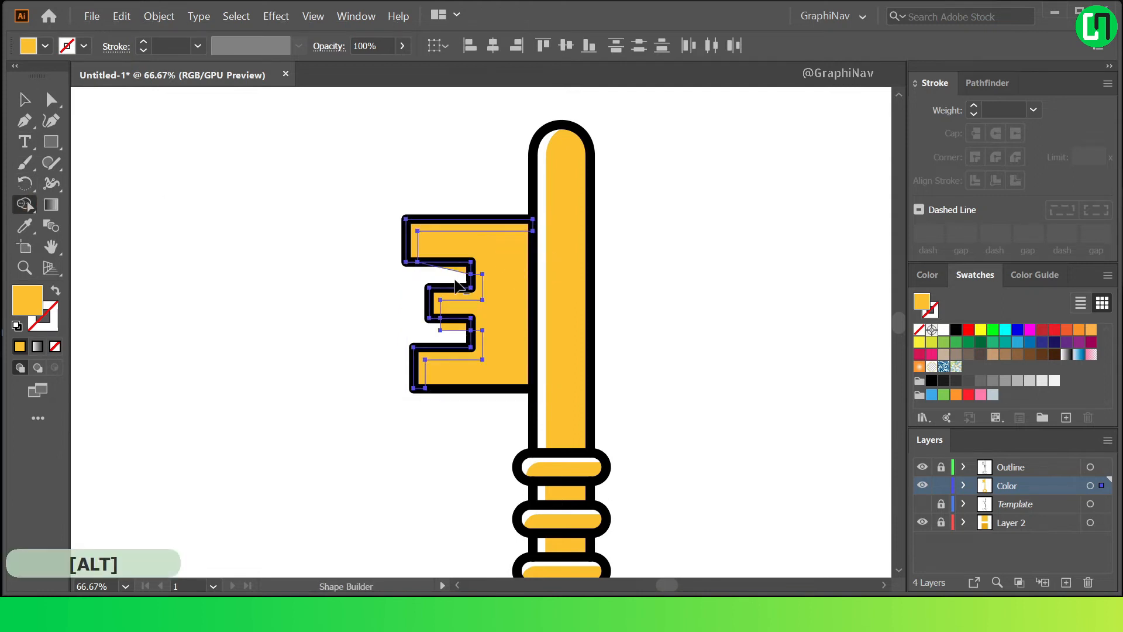
key("ctrl+z")
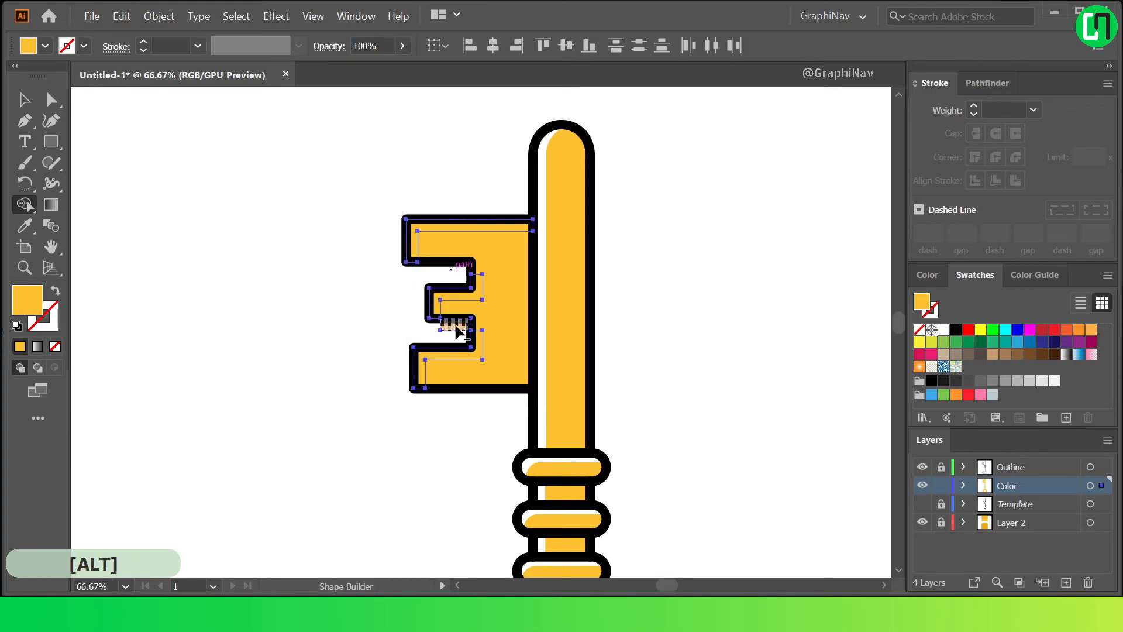
Fill the bit's highlight strips with white and round their inner corners.
left_click(21, 99)
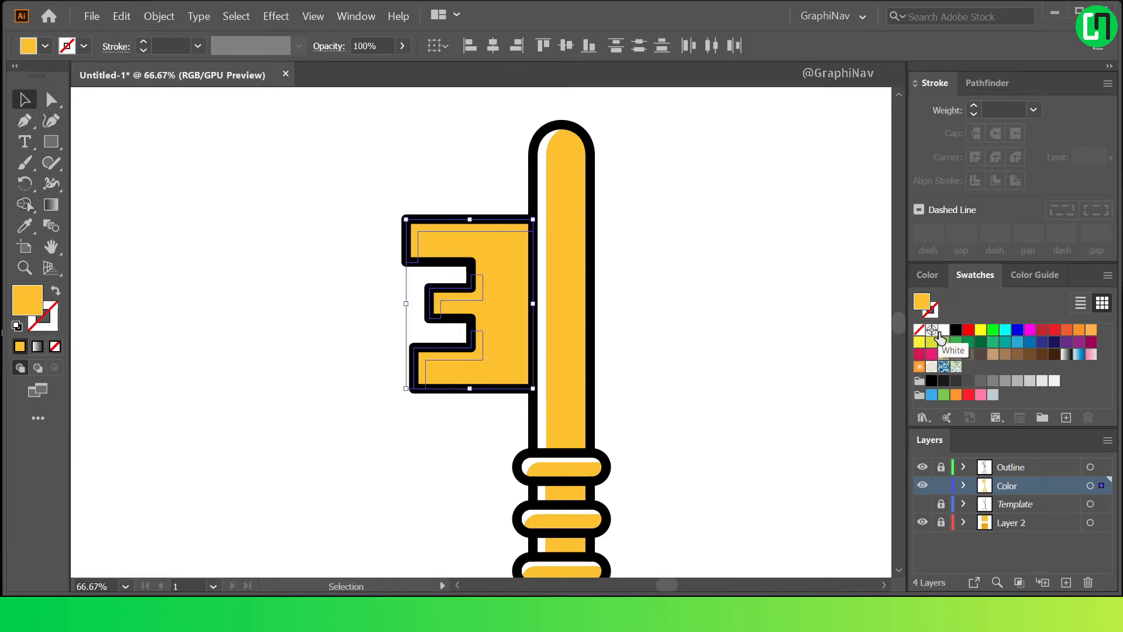
left_click(943, 330)
scroll(480, 282, "up", 2)
left_click(52, 99)
left_click_drag(476, 314, 501, 220)
scroll(501, 220, "down", 1)
left_click(737, 277)
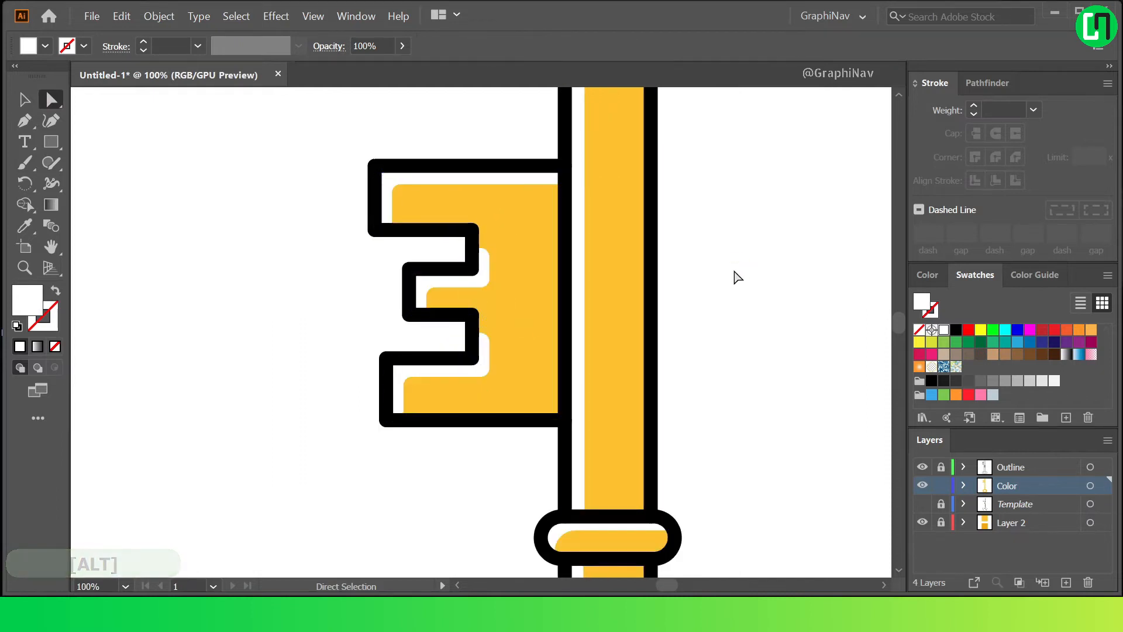
Start a Pen path with a straight vertical line from the shaft's rounded tip down to the top of the ring.
scroll(287, 351, "down", 4)
left_click(25, 121)
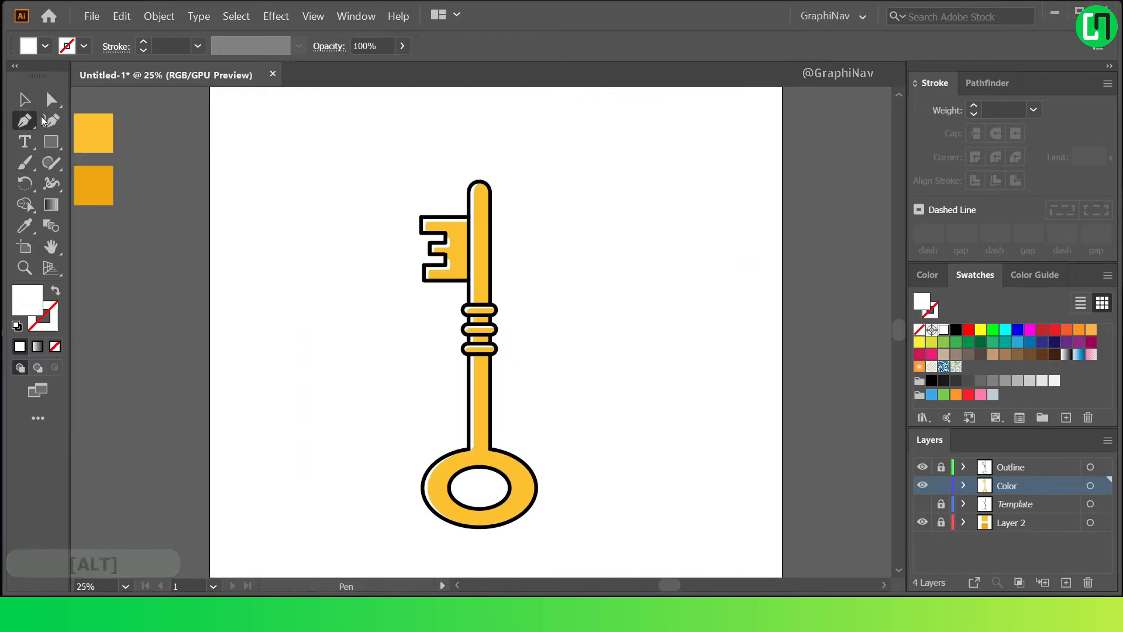
scroll(514, 246, "up", 1)
scroll(468, 138, "down", 1)
scroll(471, 140, "up", 1)
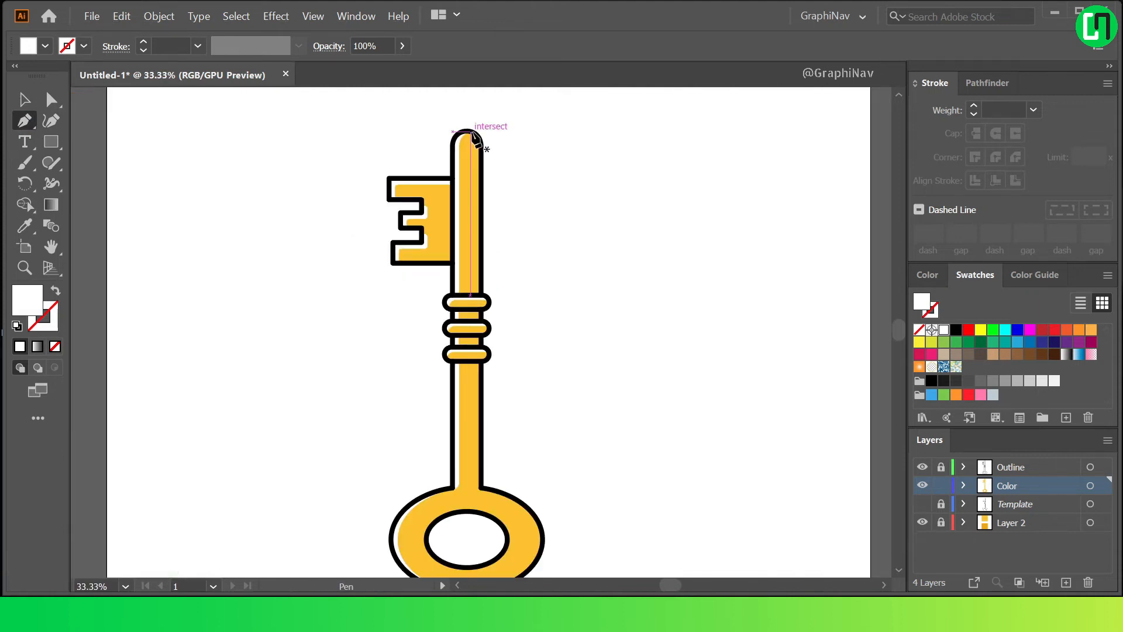
scroll(449, 439, "down", 1)
key("alt")
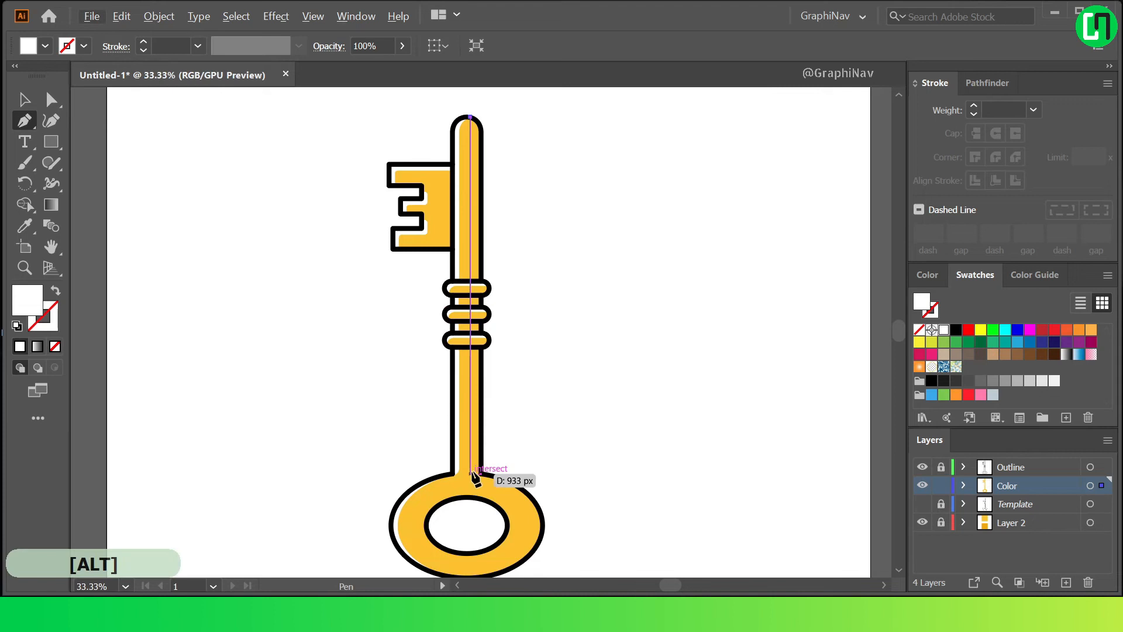
left_click(470, 479)
Continue the path with a curve bulging right across the ring to its bottom edge, ending in a corner point.
scroll(471, 468, "up", 1)
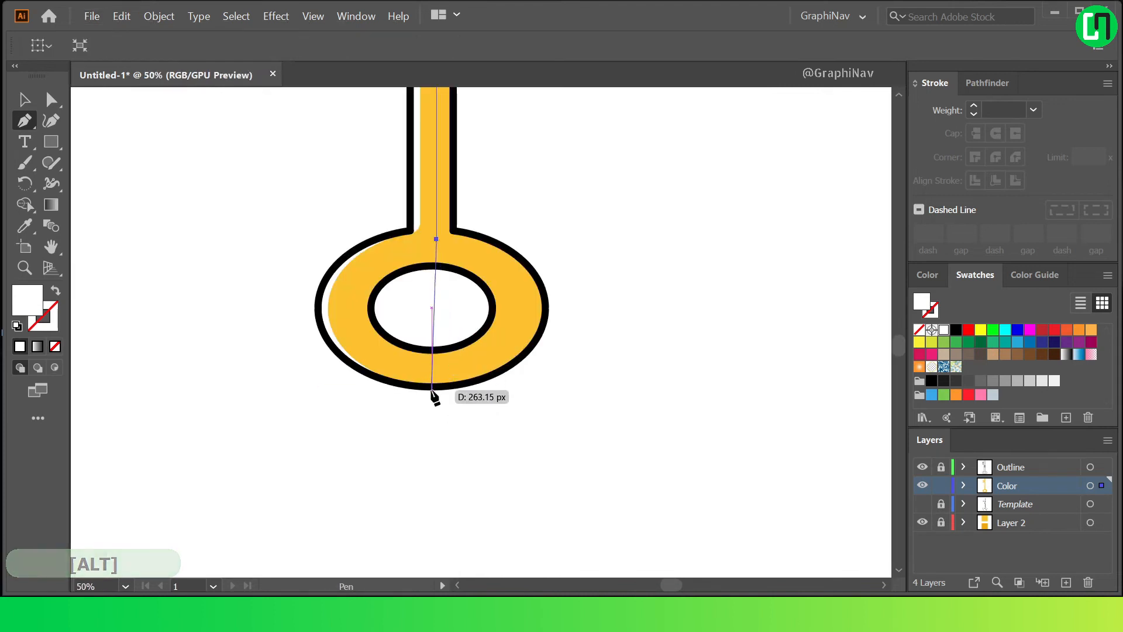
left_click_drag(432, 386, 413, 400)
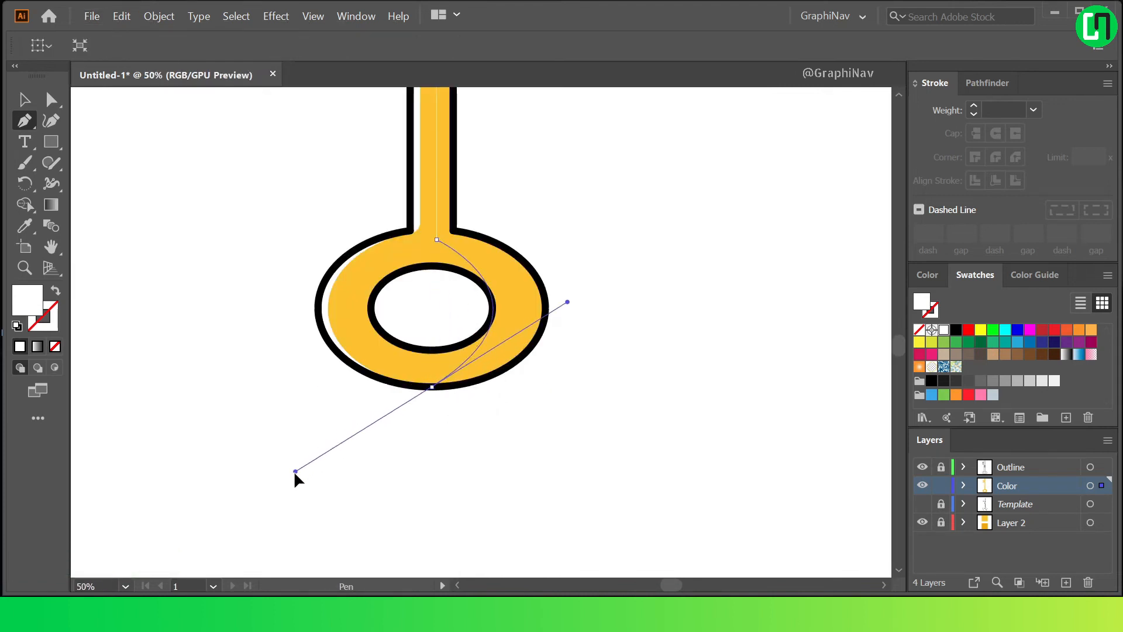
left_click_drag(275, 475, 261, 473)
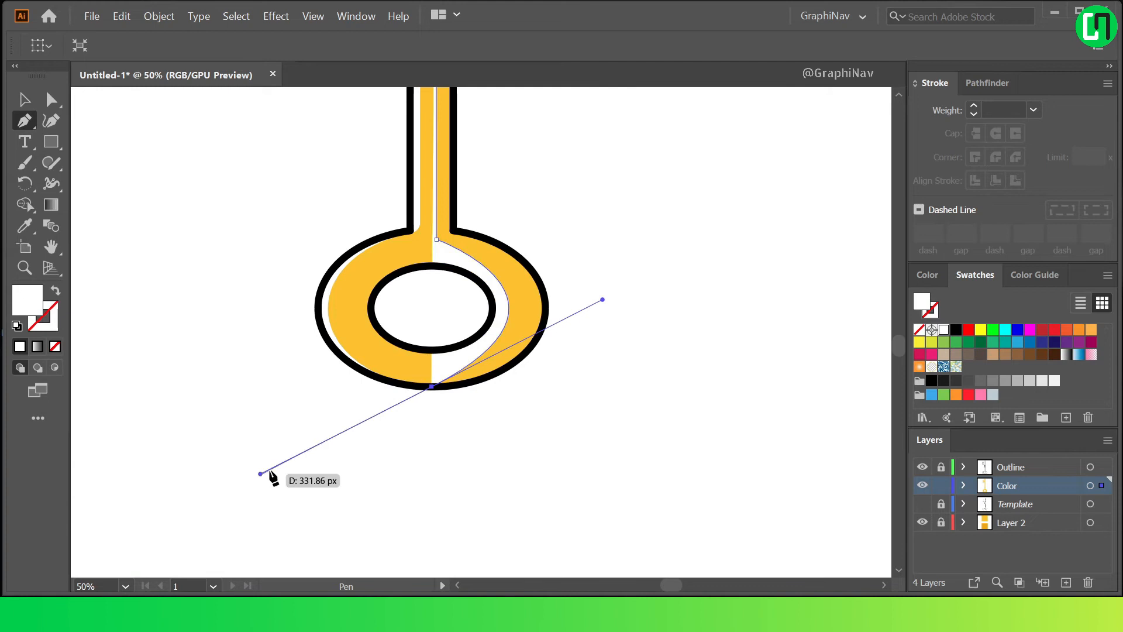
left_click(431, 386)
Close the path around the outside of the key's right side, back at the shaft's tip.
scroll(627, 258, "up", 10)
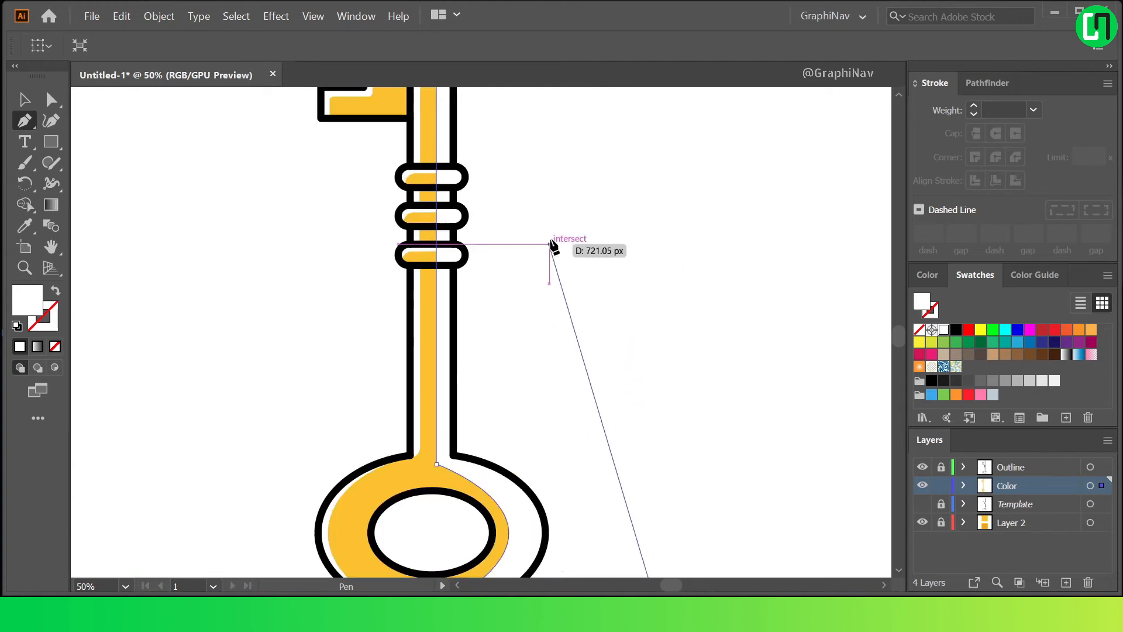
scroll(542, 201, "down", 3)
scroll(530, 166, "up", 1)
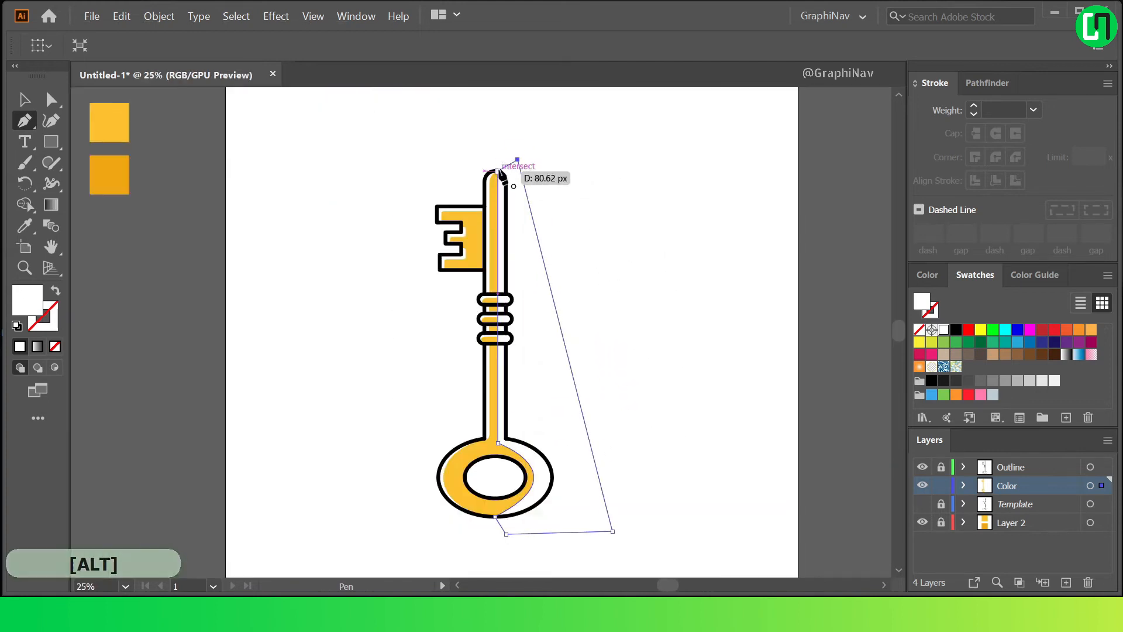
left_click(498, 171)
Fill the closed shape with the darker orange sampled from the lower colour square.
left_click(23, 99)
left_click(665, 130)
left_click(519, 214)
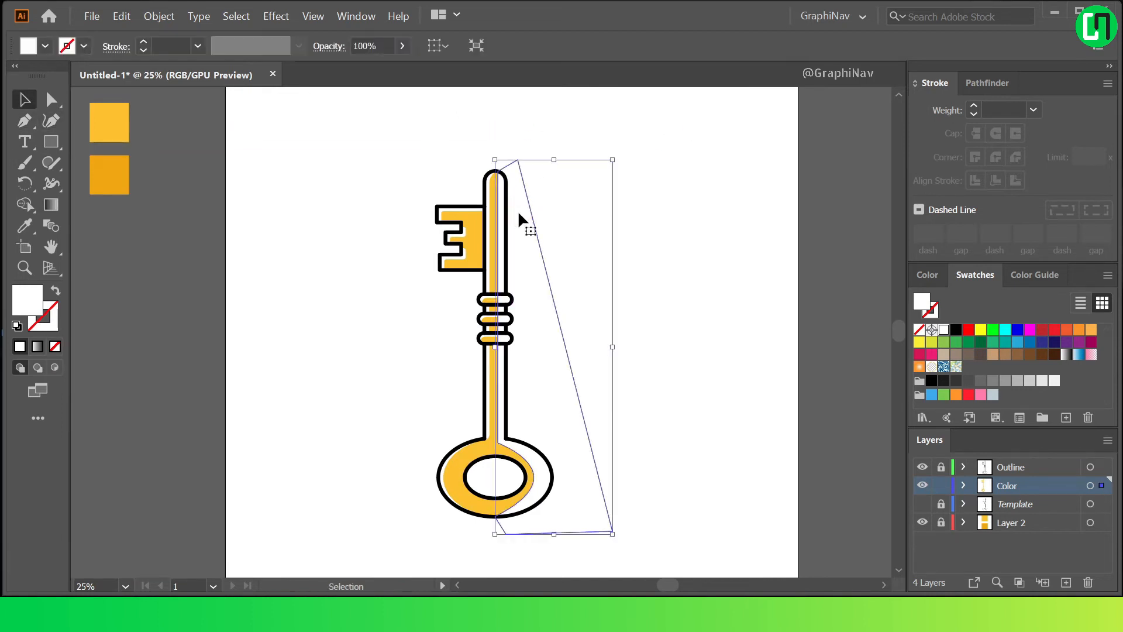
left_click(25, 225)
left_click(123, 167)
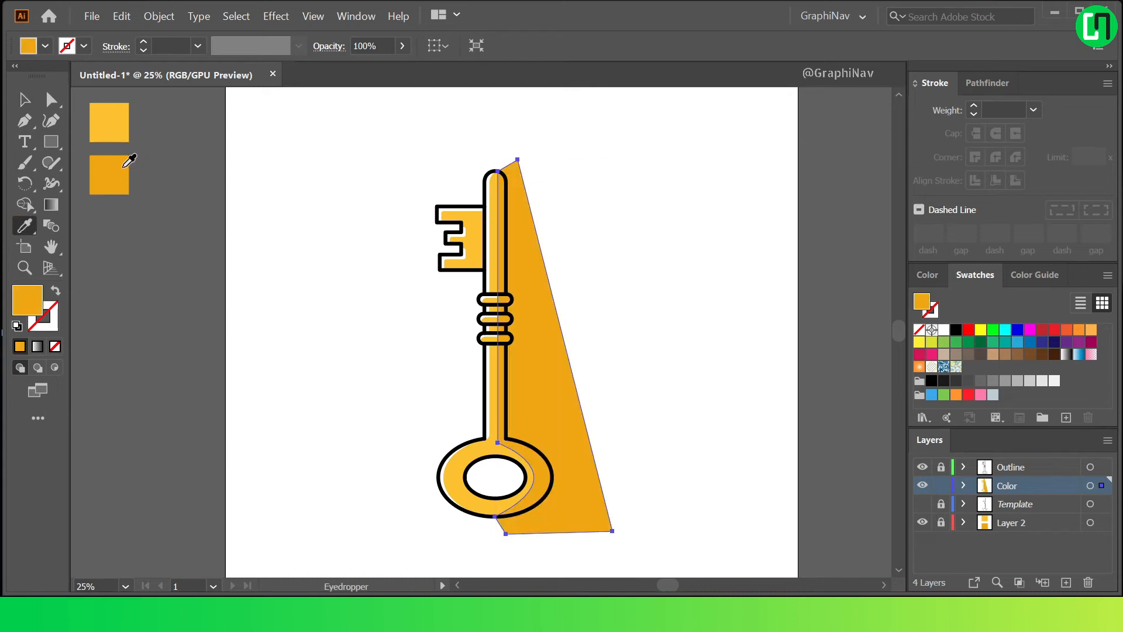
Select the dark shadow shape together with the shaft sections, the three collars and the lower shaft-and-ring shape.
left_click(17, 100)
left_click(693, 162)
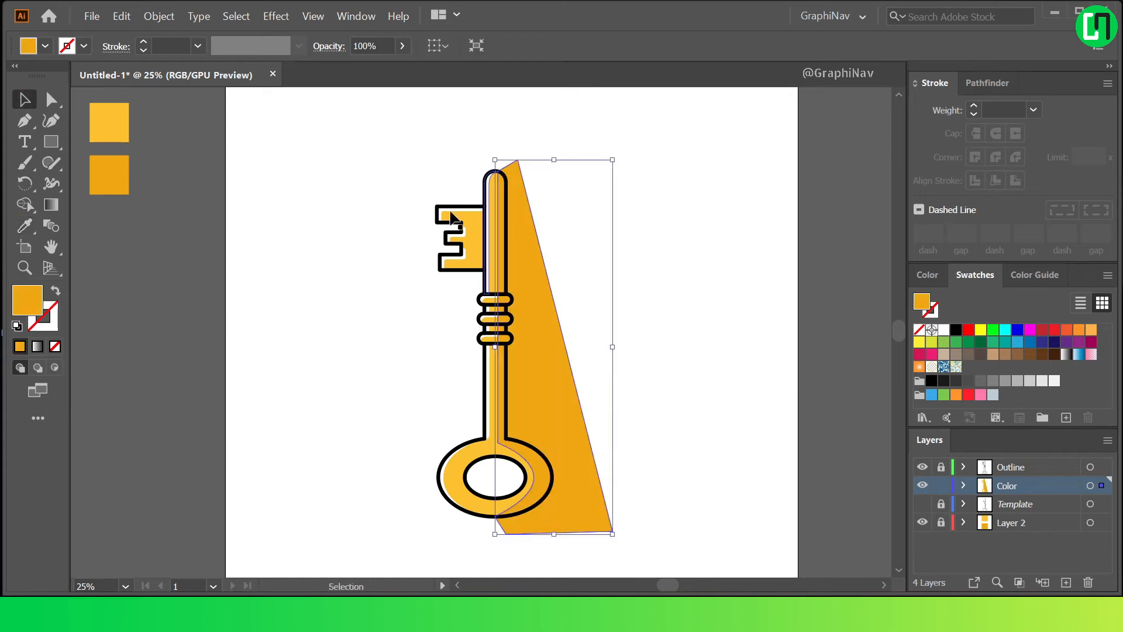
left_click(485, 231, "shift")
scroll(483, 231, "up", 2)
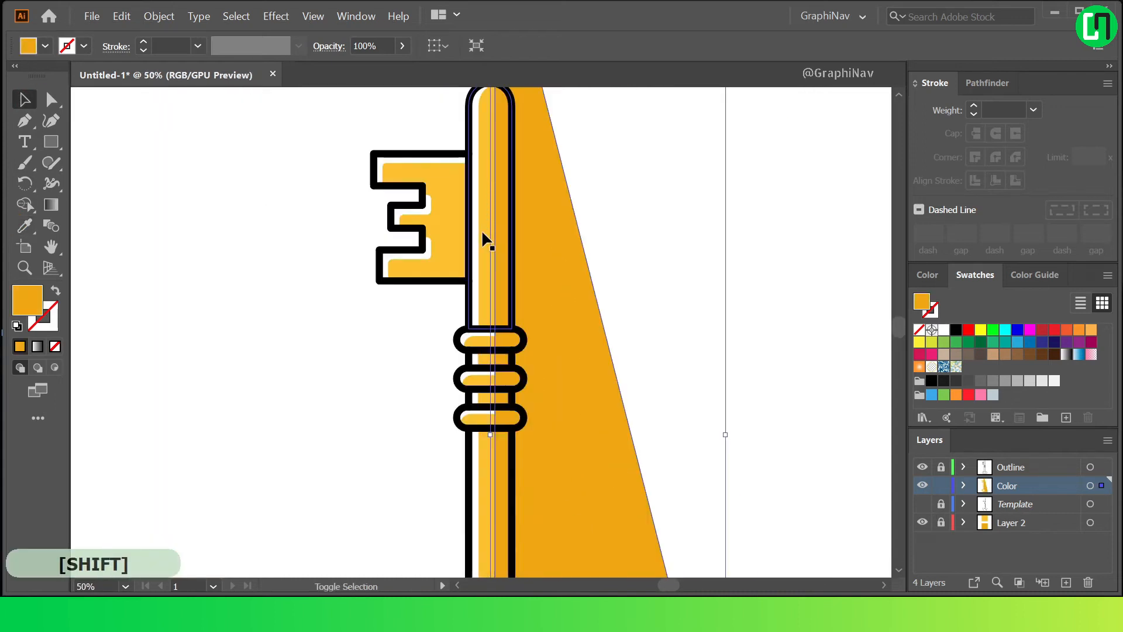
left_click(480, 344, "shift")
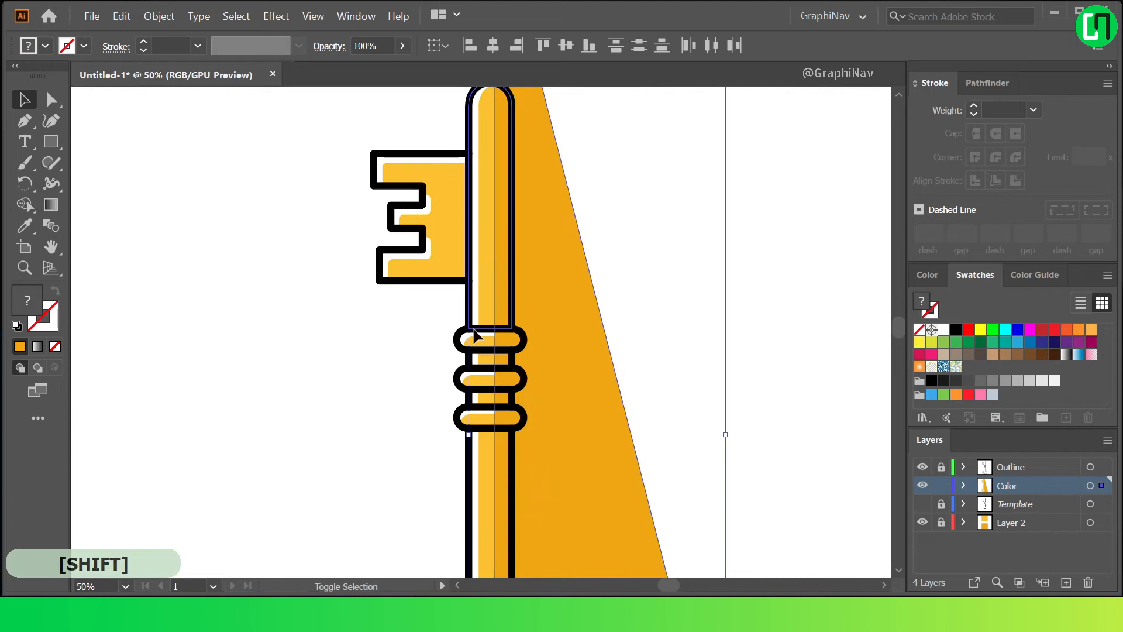
left_click(483, 380, "shift")
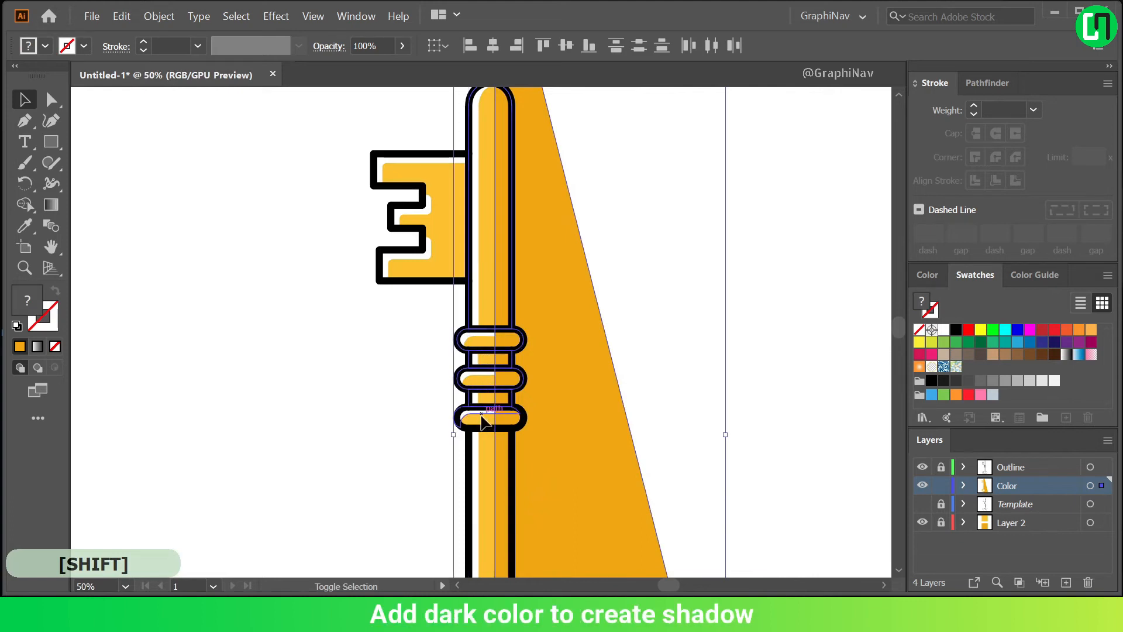
left_click(481, 454, "shift")
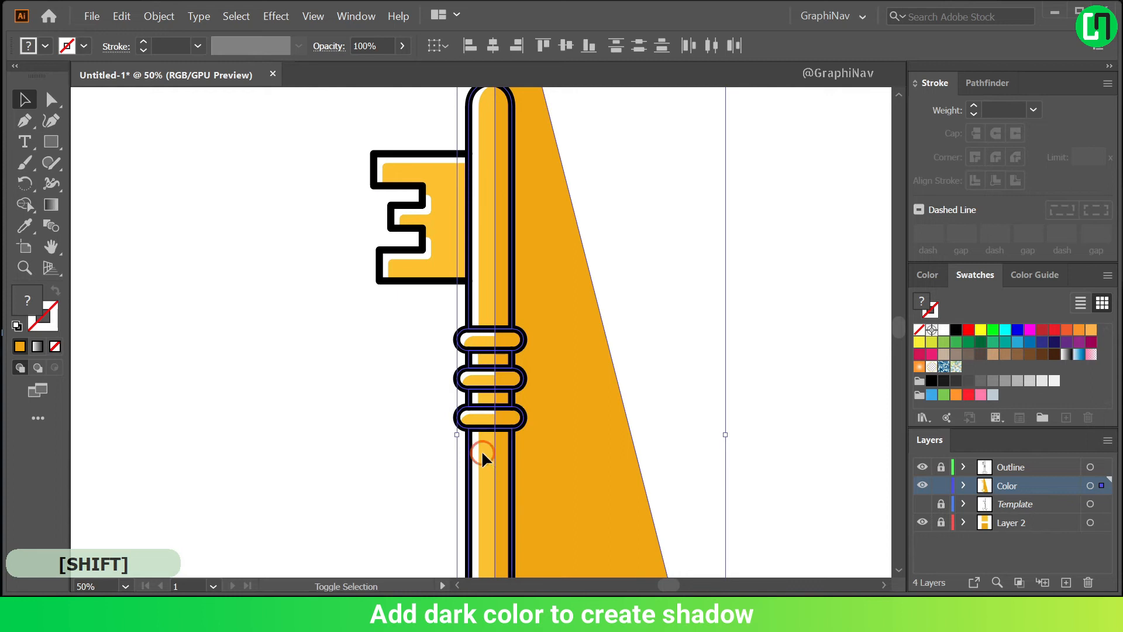
Remove the part of the shadow shape outside the key with Shape Builder and deselect the artwork.
scroll(534, 366, "down", 2)
key("shift+m")
left_click(538, 269, "alt")
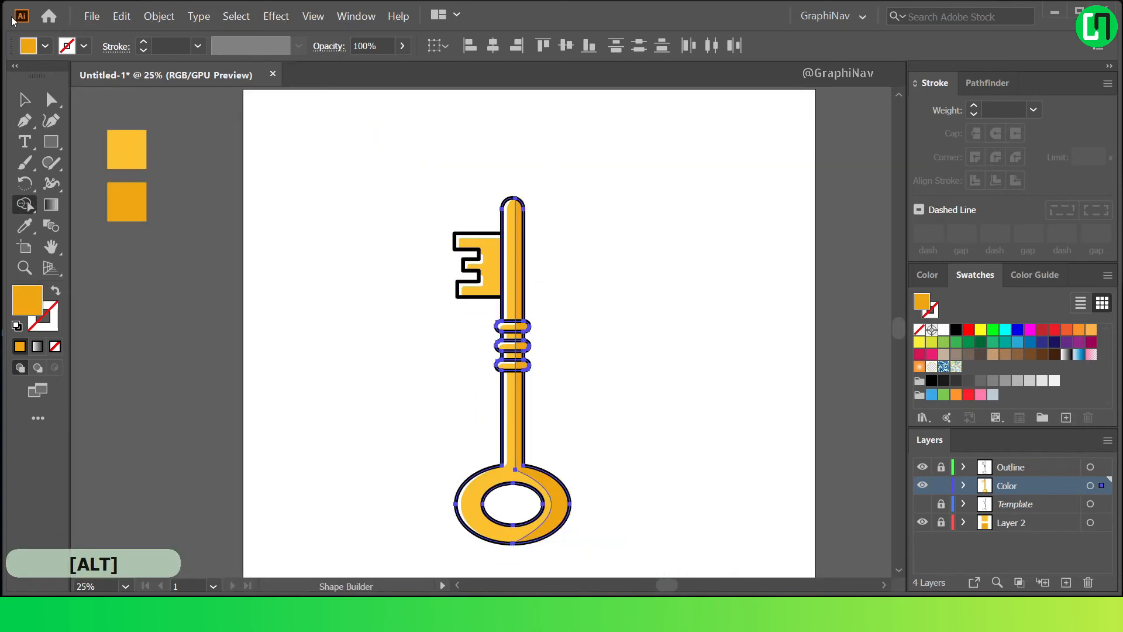
key("v")
left_click(647, 293)
Reshape the shadow's curve on the ring by moving its lower direction handle slightly inward.
scroll(578, 398, "down", 2)
scroll(515, 405, "up", 2)
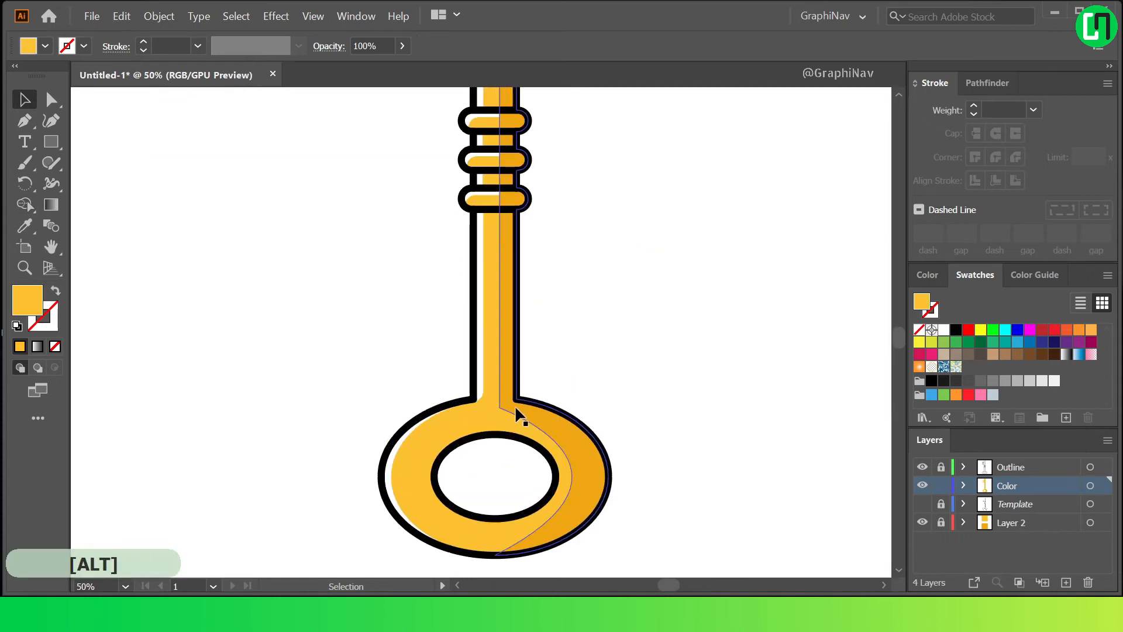
left_click(514, 404)
left_click(51, 100)
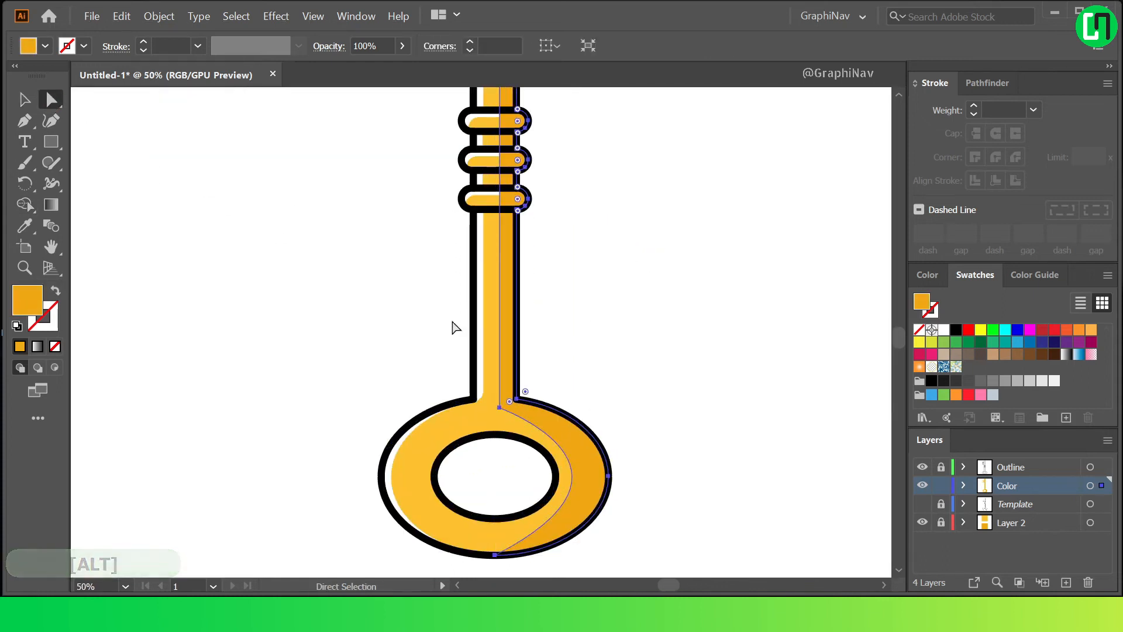
left_click(509, 401)
left_click_drag(668, 472, 637, 494)
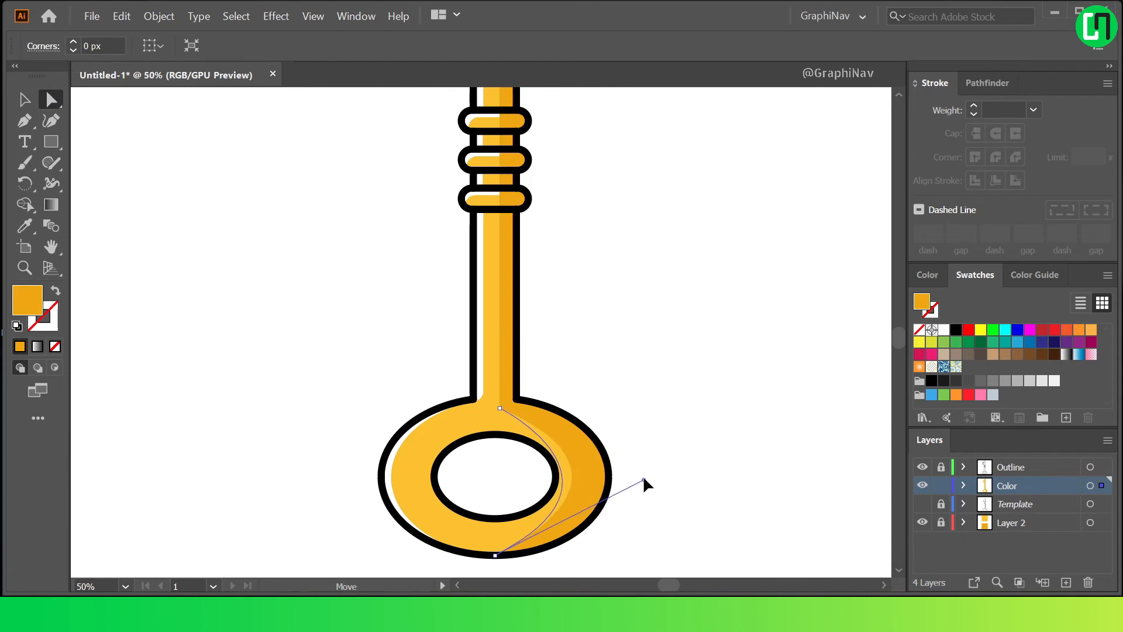
left_click_drag(498, 408, 500, 409)
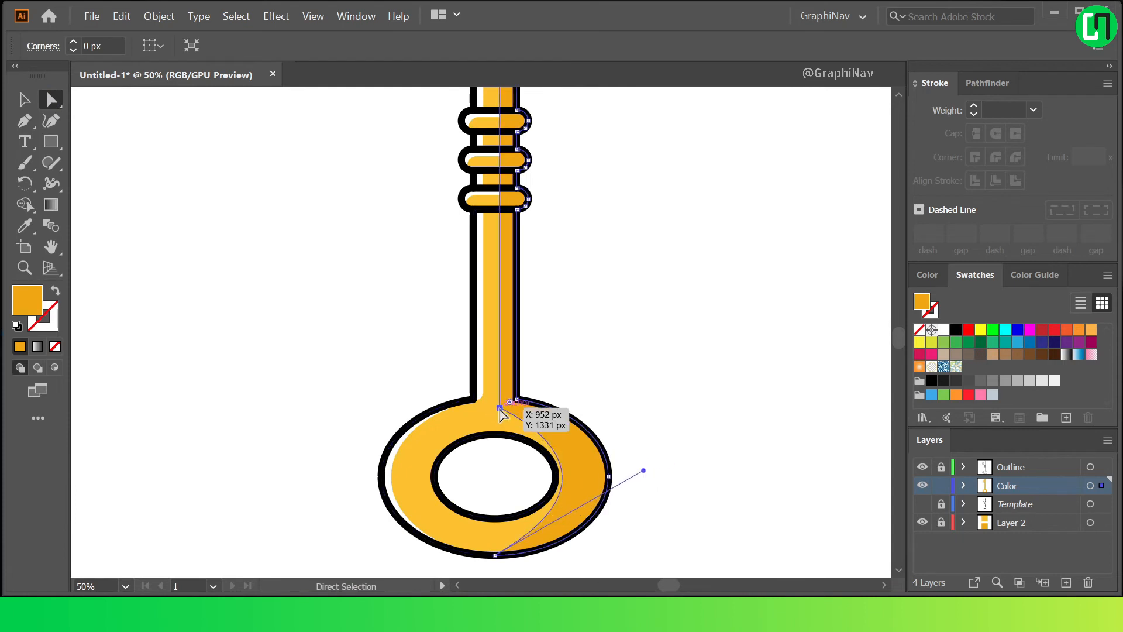
Round the shadow's corner point where the shaft meets the ring.
left_click(501, 410)
left_click_drag(510, 402, 550, 388)
left_click(599, 370)
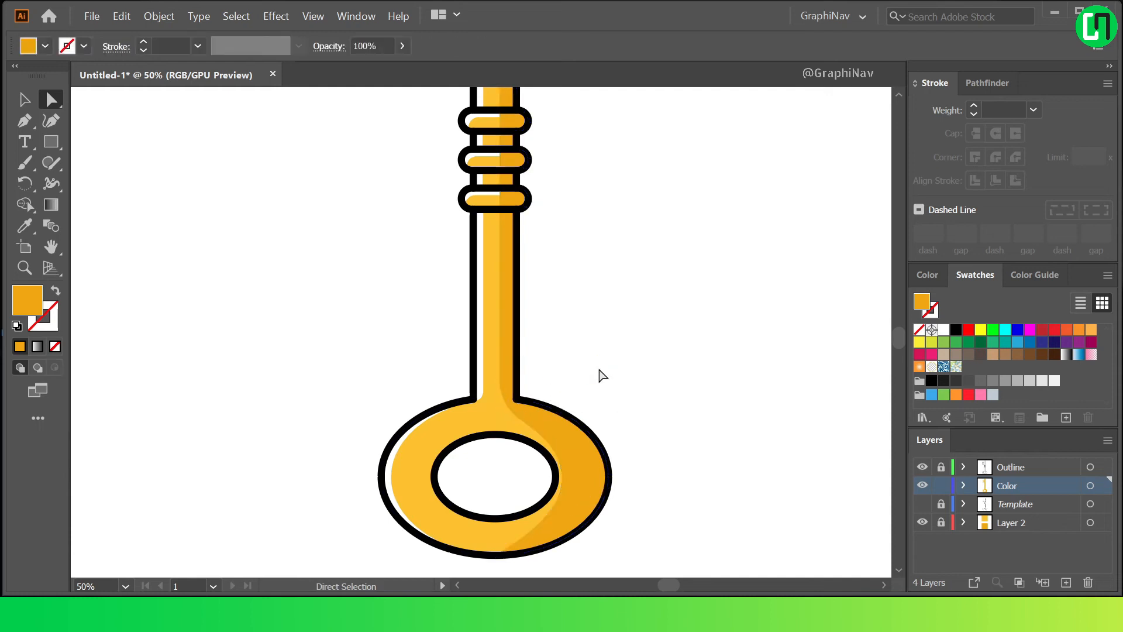
Draw a thin vertical white ellipse on the toothed bit and place it beside the shaft as a highlight.
key("ctrl+0")
left_click(37, 293)
left_click_drag(50, 142, 176, 181)
scroll(438, 228, "up", 4)
left_click_drag(474, 219, 483, 298)
left_click_drag(477, 252, 521, 252)
scroll(556, 226, "down", 2)
scroll(504, 217, "up", 4)
scroll(300, 219, "down", 2)
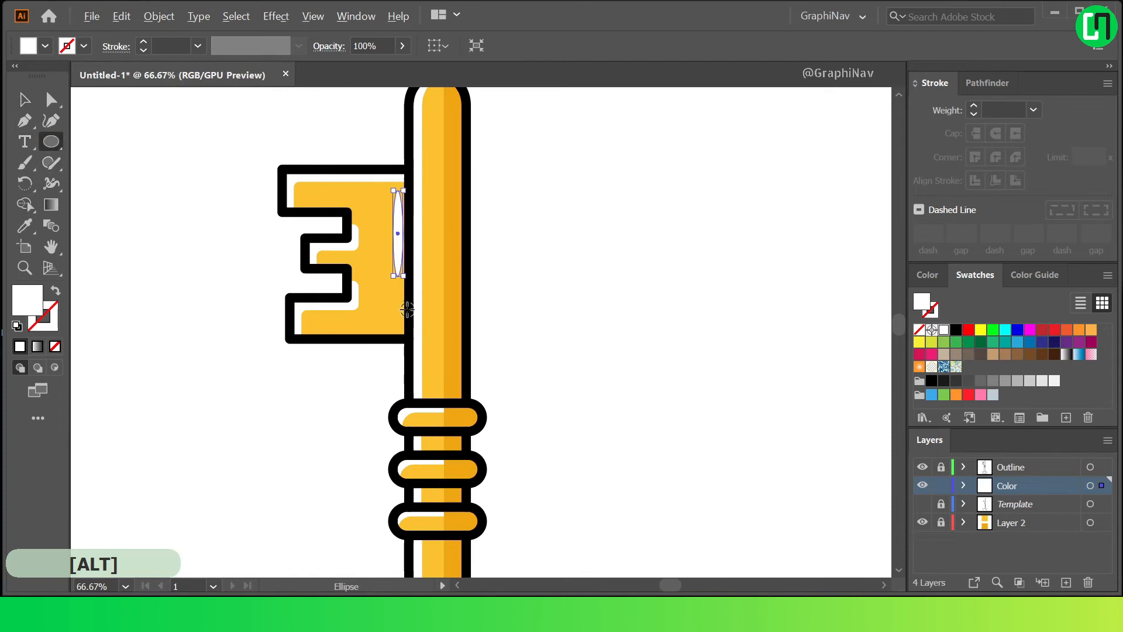
Draw a thin vertical white ellipse as a highlight on the lower shaft.
scroll(408, 309, "down", 2)
scroll(466, 368, "up", 3)
left_click_drag(463, 329, 469, 453)
left_click(100, 157)
key("ctrl+0")
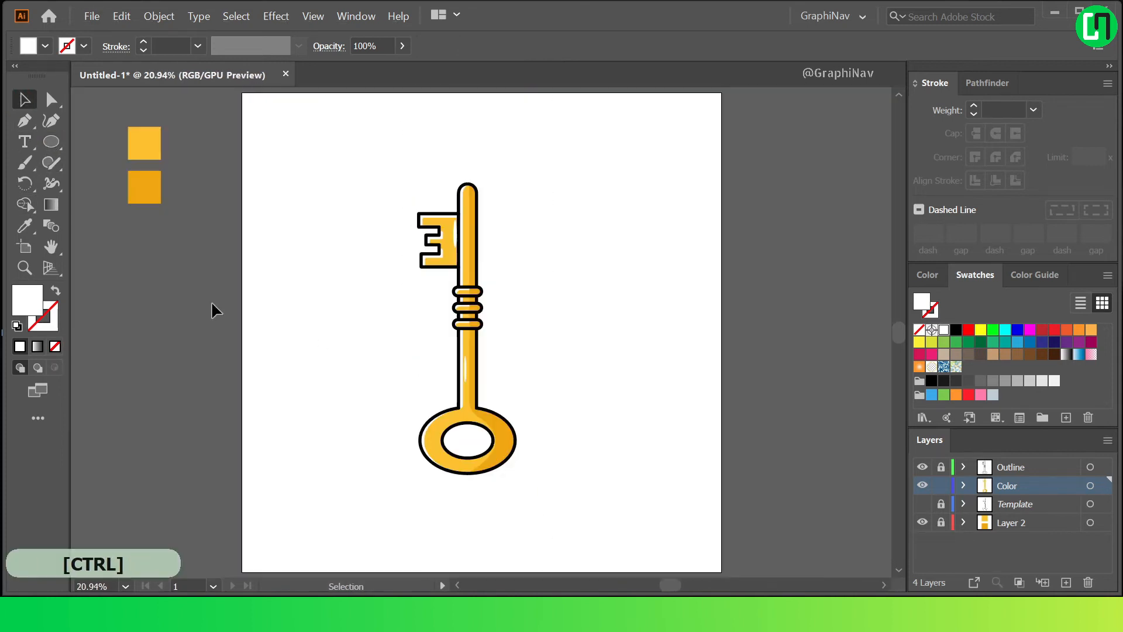
Draw a small horizontal white ellipse just inside the shaft's rounded tip.
scroll(399, 402, "up", 2)
key("l")
scroll(446, 140, "down", 1)
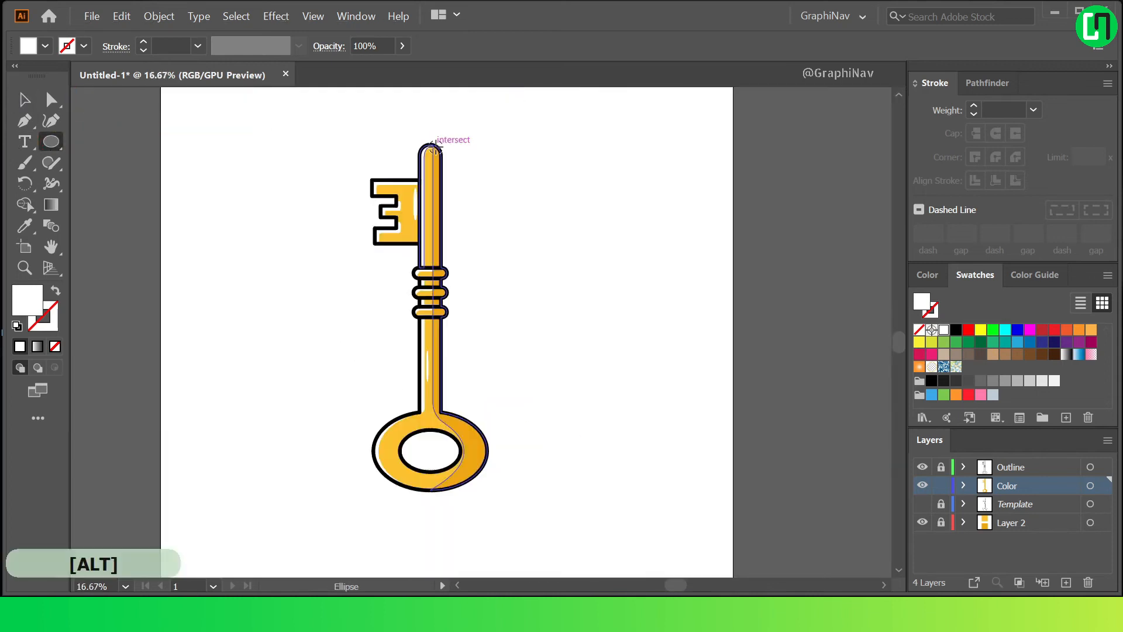
scroll(468, 152, "up", 5)
left_click_drag(481, 185, 511, 201)
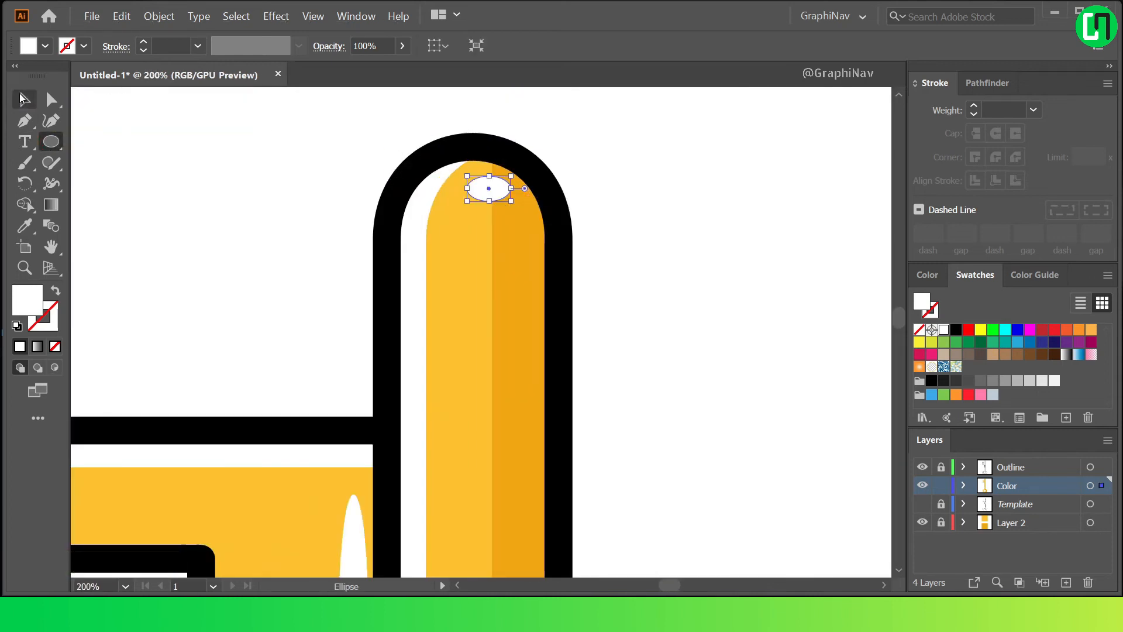
scroll(582, 155, "down", 6)
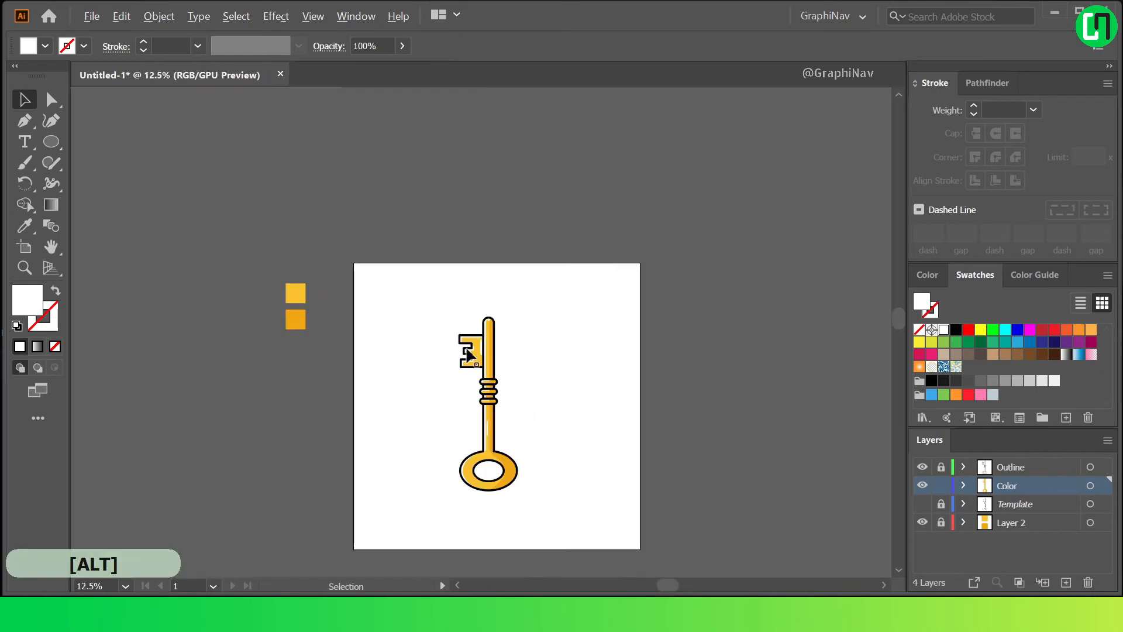
Draw a small upright white ellipse as a highlight on the left side of the ring.
scroll(453, 468, "up", 4)
key("l")
scroll(454, 468, "up", 2)
left_click_drag(520, 411, 549, 480)
scroll(368, 416, "down", 3)
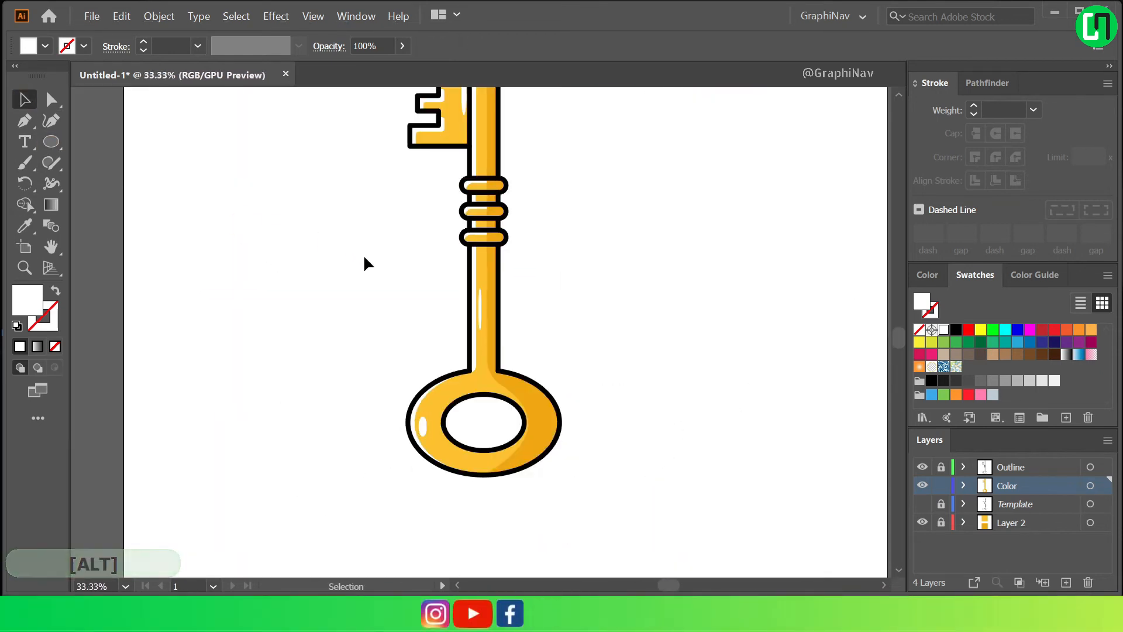
Sample the darker orange swatch and draw a thin vertical ellipse in that colour on the upper shaft beside the toothed bit.
scroll(363, 261, "down", 3)
scroll(346, 201, "up", 1)
left_click(24, 226)
left_click(144, 186)
left_click(52, 141)
scroll(476, 233, "up", 6)
left_click_drag(431, 185, 457, 312)
key("v")
Draw a small upright darker orange ellipse on the shaft just below the lowest collar.
scroll(664, 307, "down", 1)
scroll(661, 307, "down", 1)
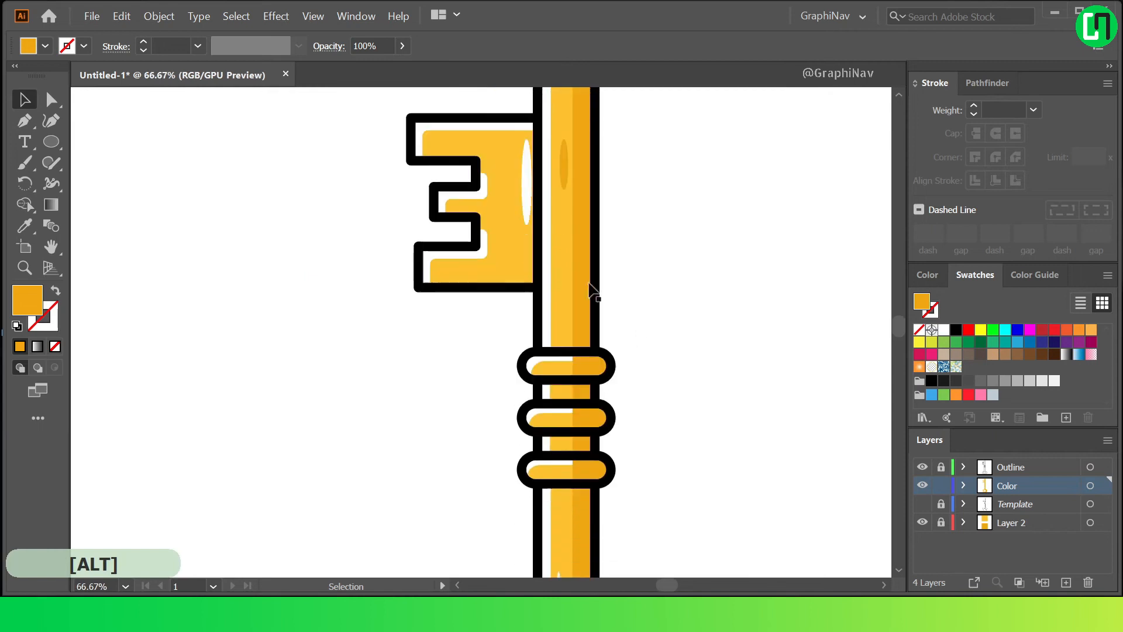
key("l")
scroll(630, 450, "up", 2)
left_click_drag(667, 368, 677, 395)
left_click(314, 266)
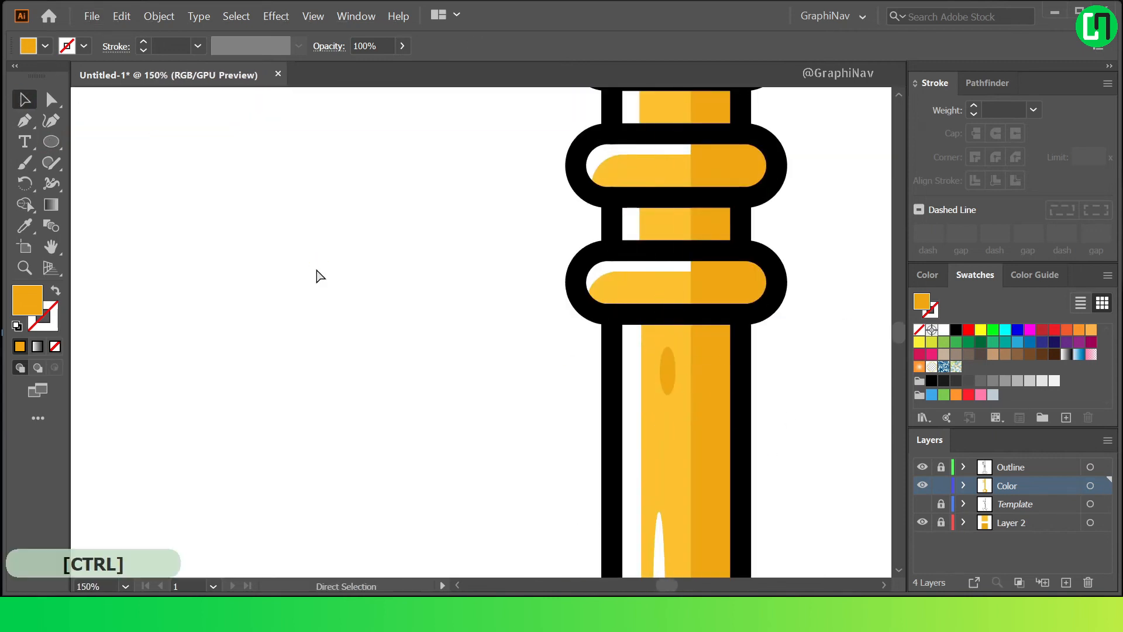
Lock the Color layer and make the Outline layer active for editing.
key("ctrl+0")
left_click(941, 486)
left_click(1007, 468)
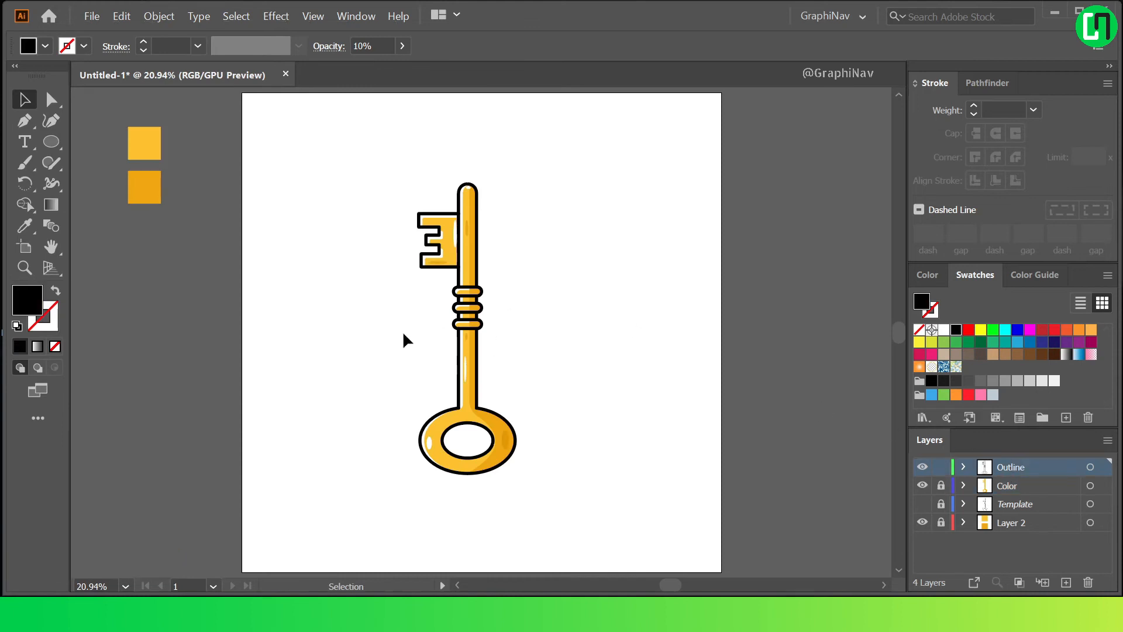
Copy the outline ellipse of the ring's hole and paste the duplicate in the same position.
scroll(478, 423, "up", 2)
left_click(479, 430)
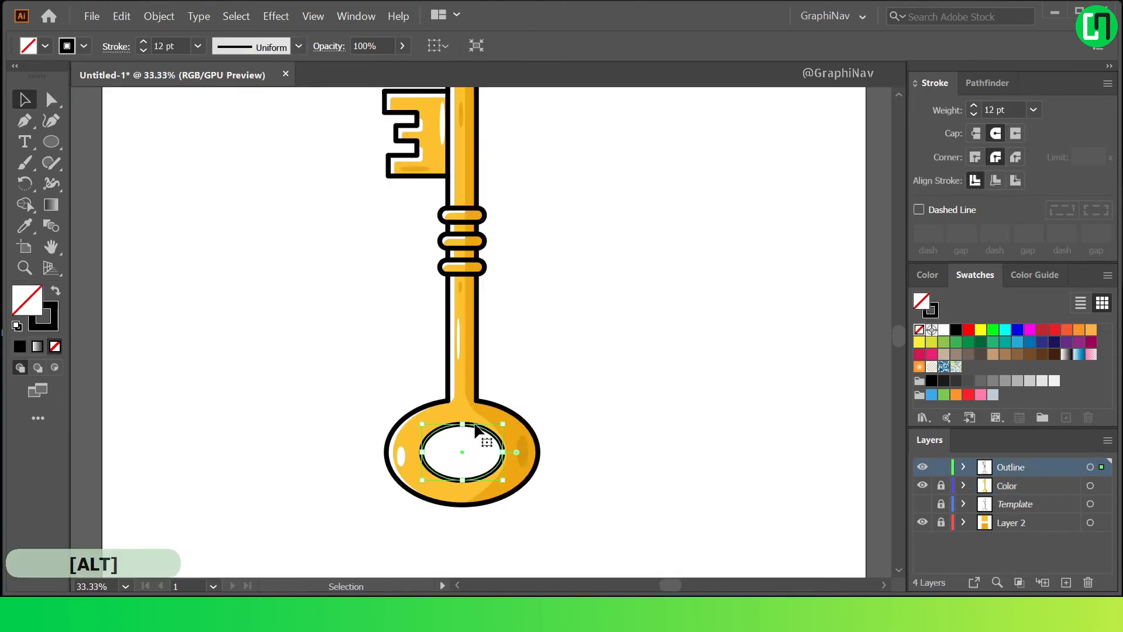
left_click(121, 15)
left_click(144, 86)
left_click(122, 15)
left_click(179, 147)
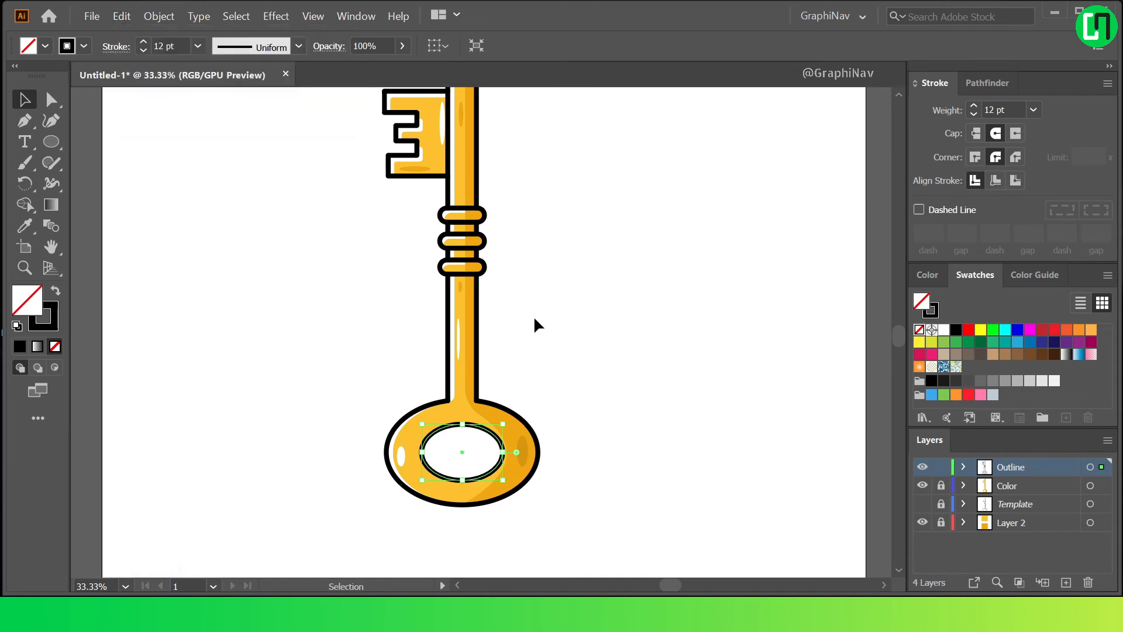
Enlarge the duplicated ellipse proportionally about its centre to sit midway across the ring, and set its stroke weight to 10 pt.
scroll(497, 426, "up", 2)
left_click_drag(510, 422, 536, 405)
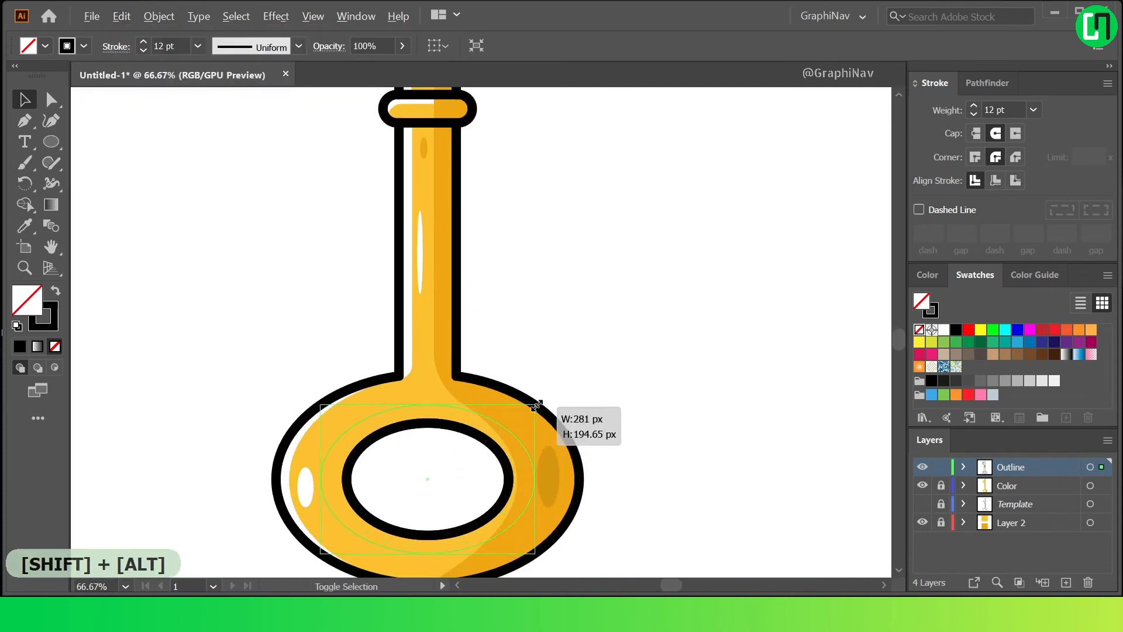
left_click_drag(543, 402, 545, 401)
scroll(607, 361, "down", 1)
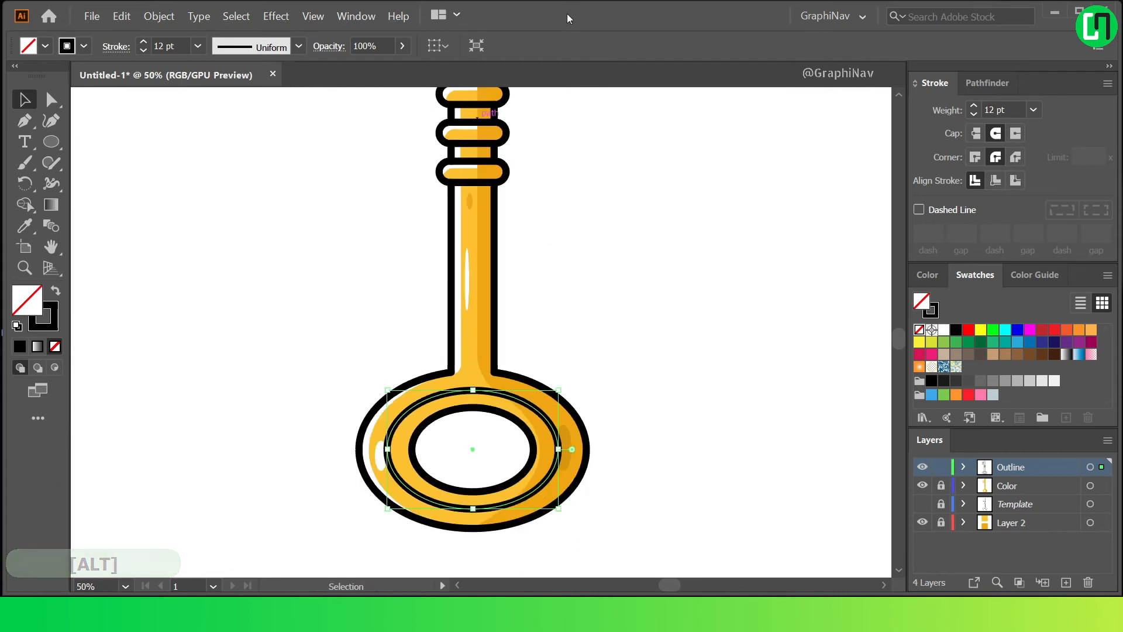
scroll(1006, 107, "down", 2)
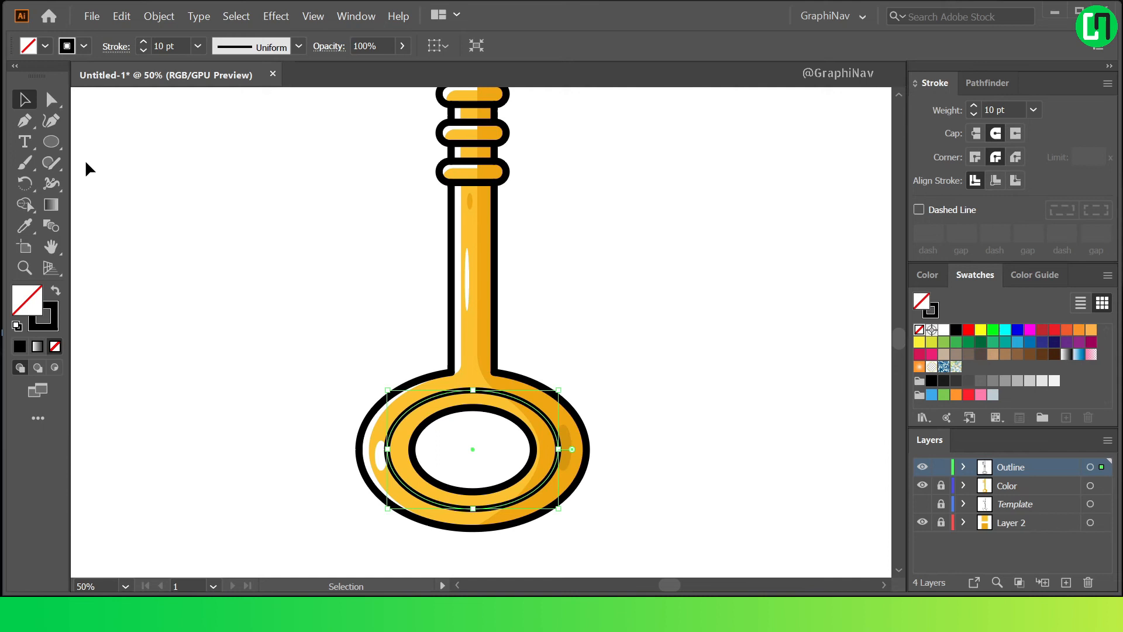
Split the enlarged ellipse into two arcs by adding anchor points at its upper right and lower left and deleting them.
left_click(21, 124)
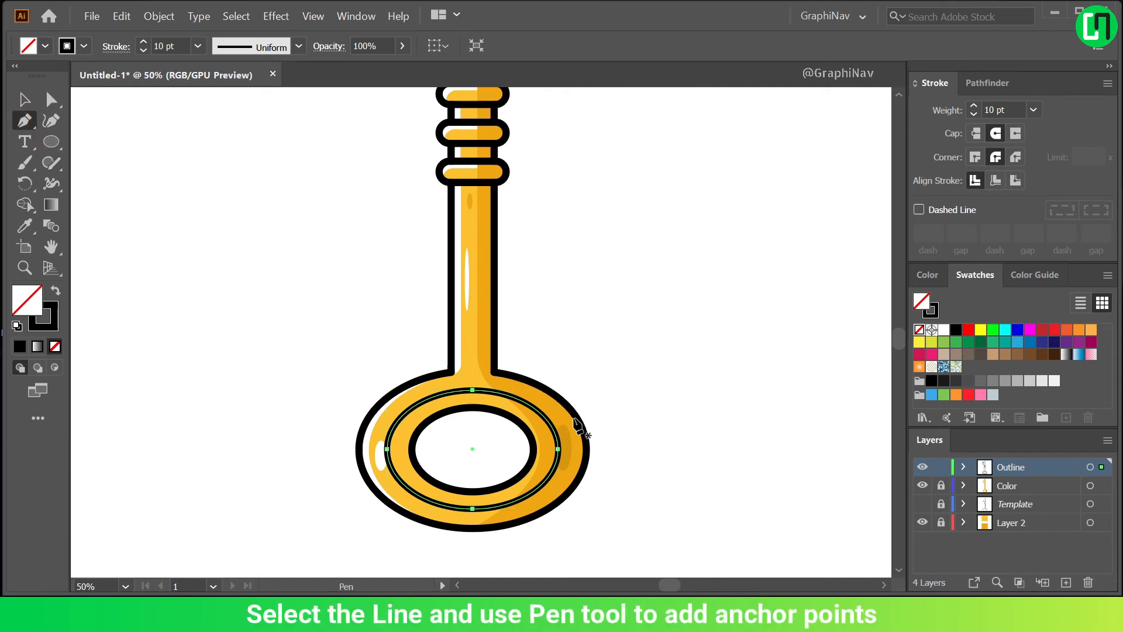
left_click(530, 404)
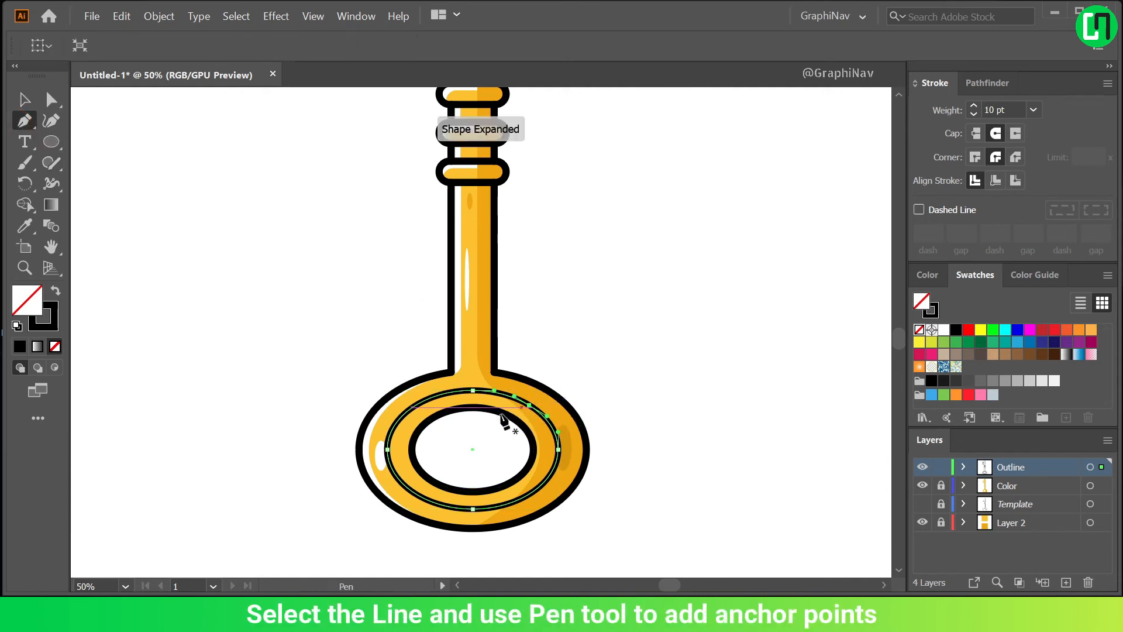
left_click(410, 490)
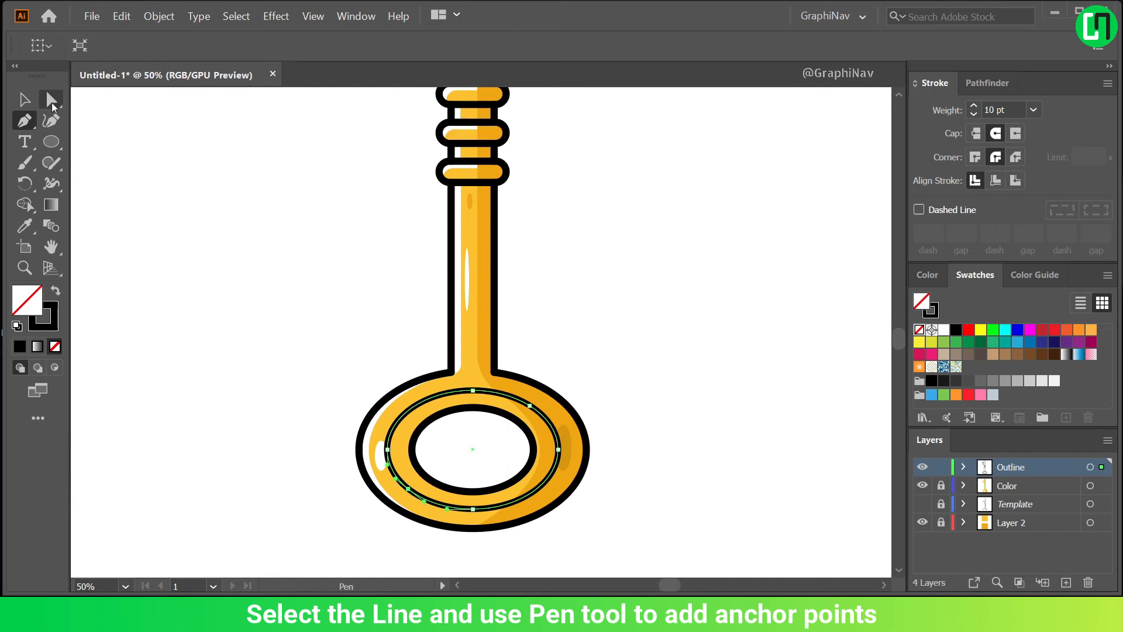
left_click(530, 406)
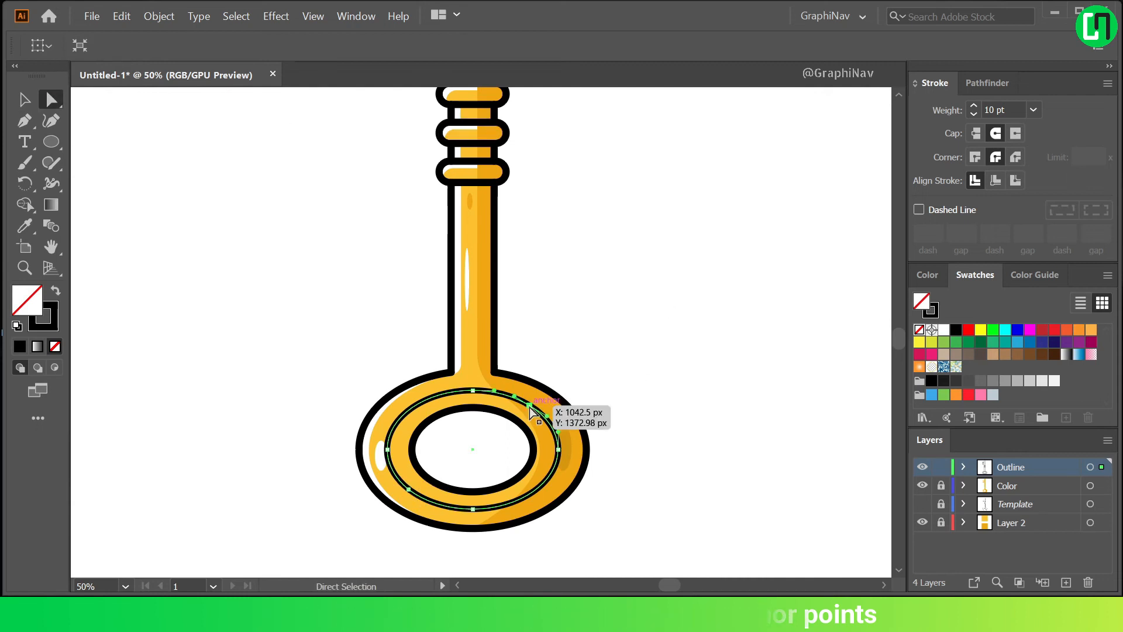
key("Delete")
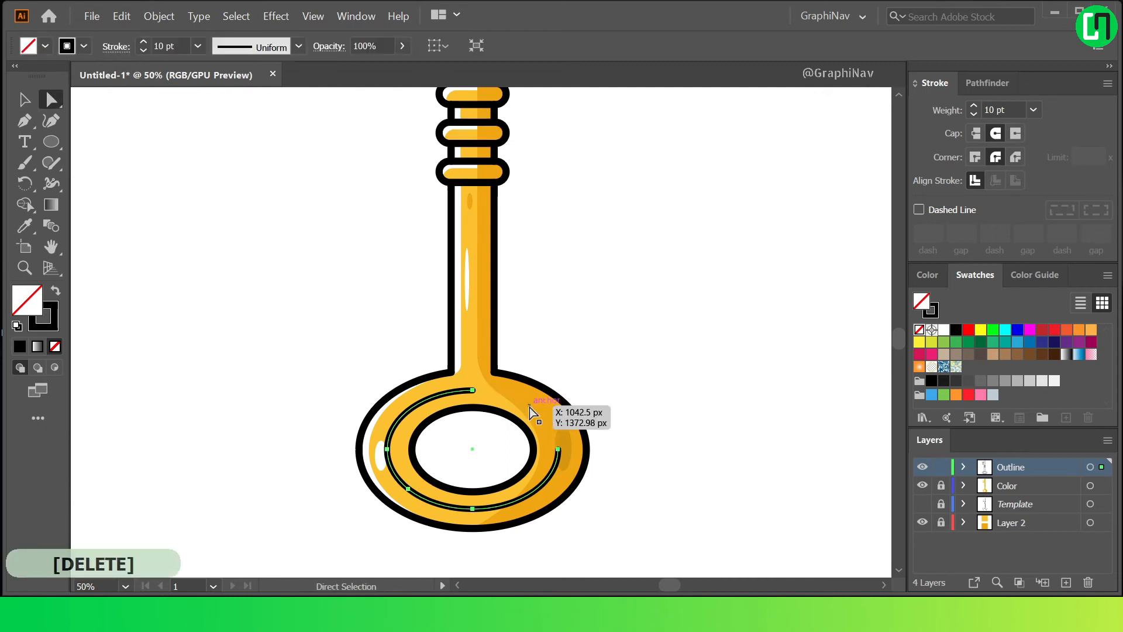
left_click(409, 490)
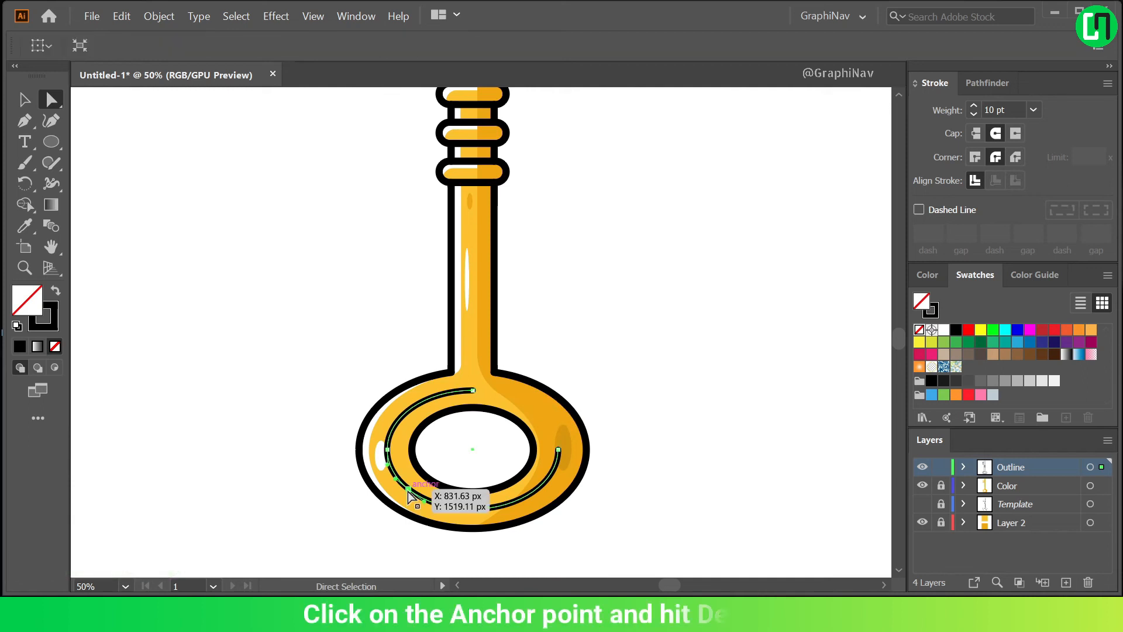
key("Delete")
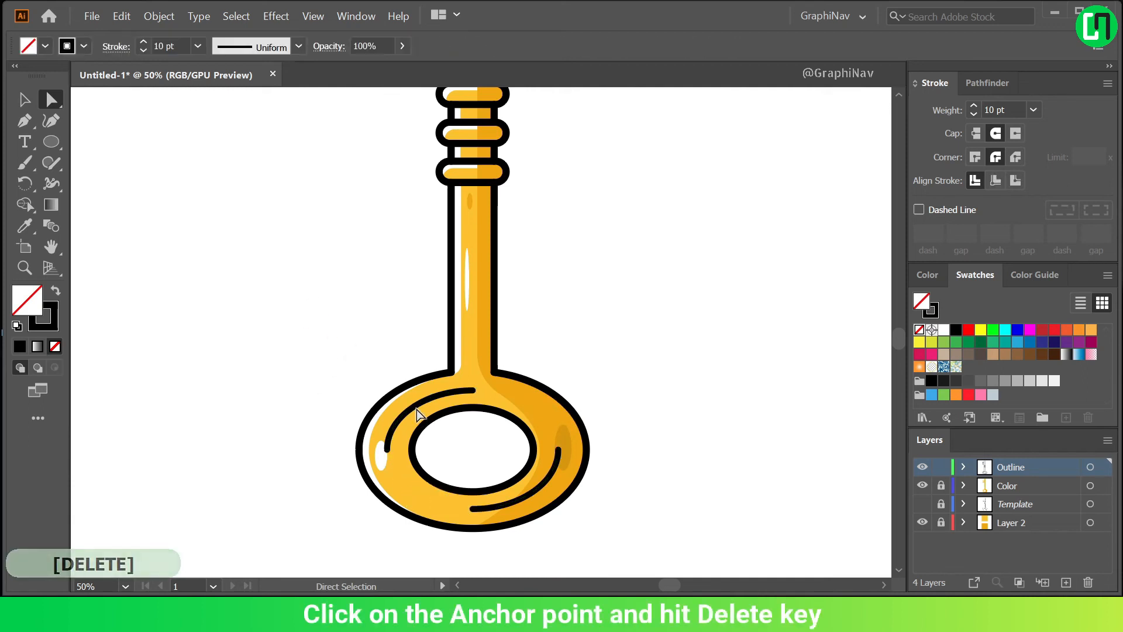
Apply the width profile that tapers at both ends to the upper-left and lower-right arcs on the ring.
left_click(412, 405)
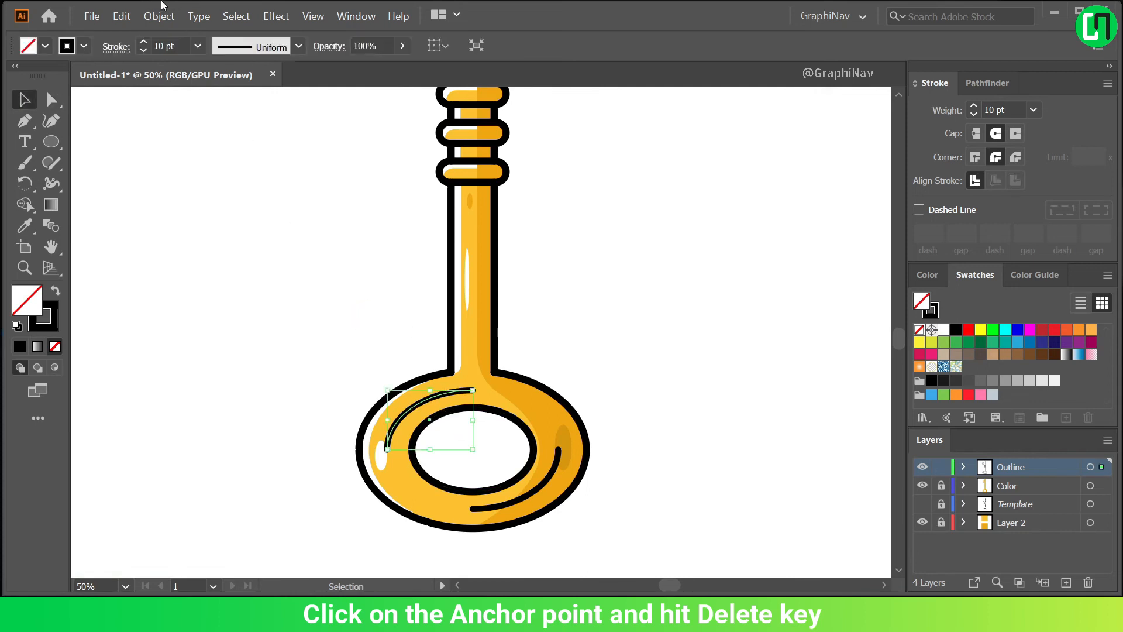
left_click(298, 46)
left_click(255, 97)
left_click(437, 315)
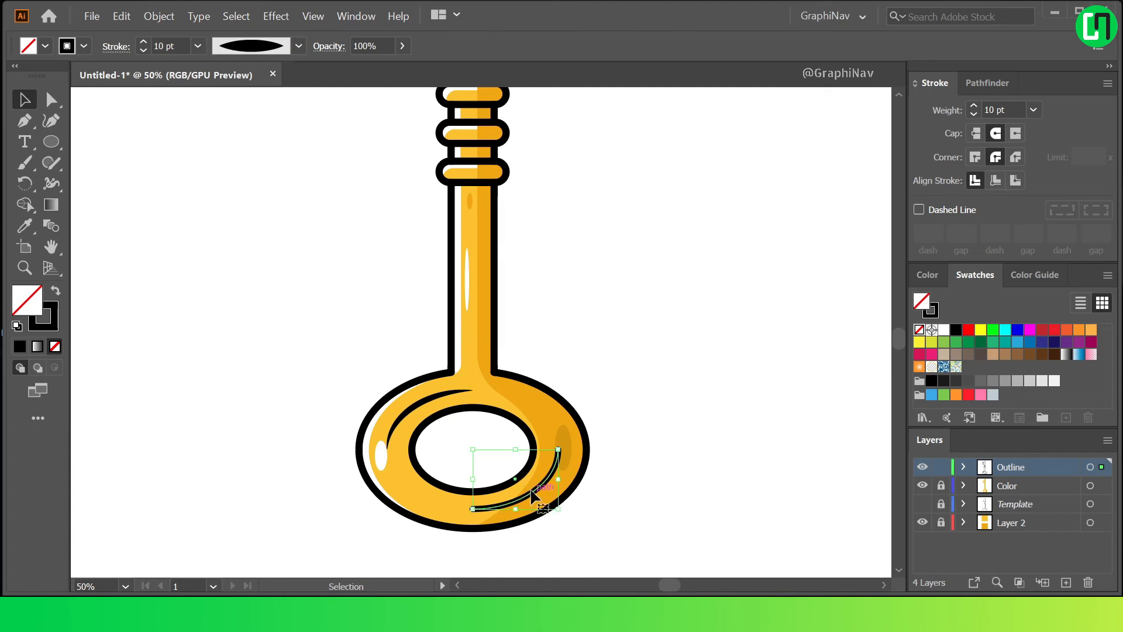
left_click(299, 47)
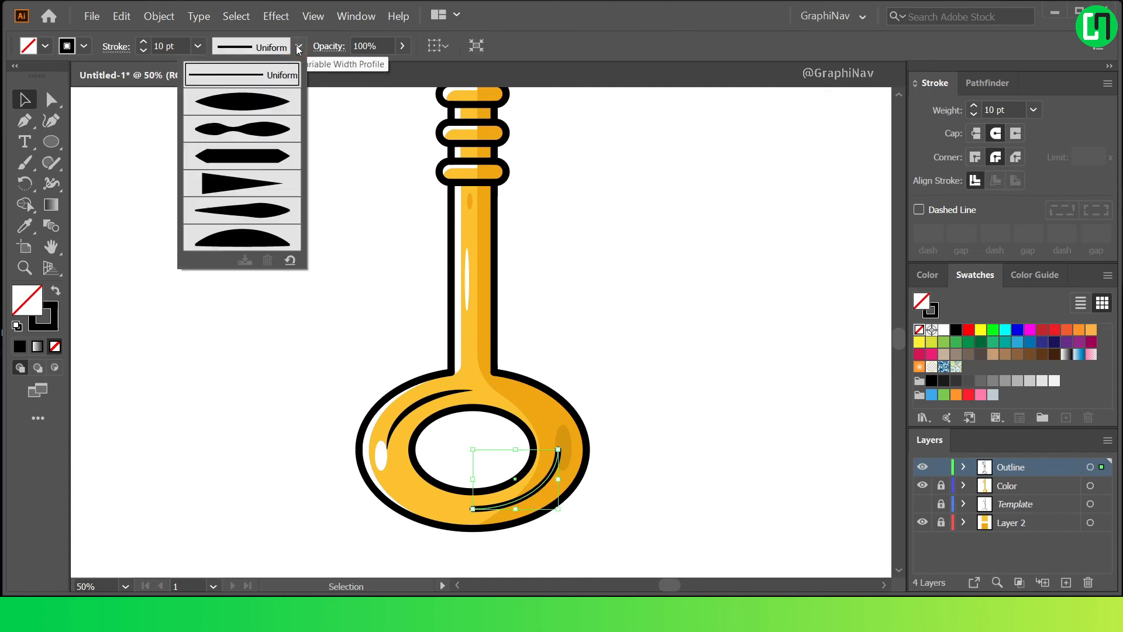
left_click(258, 104)
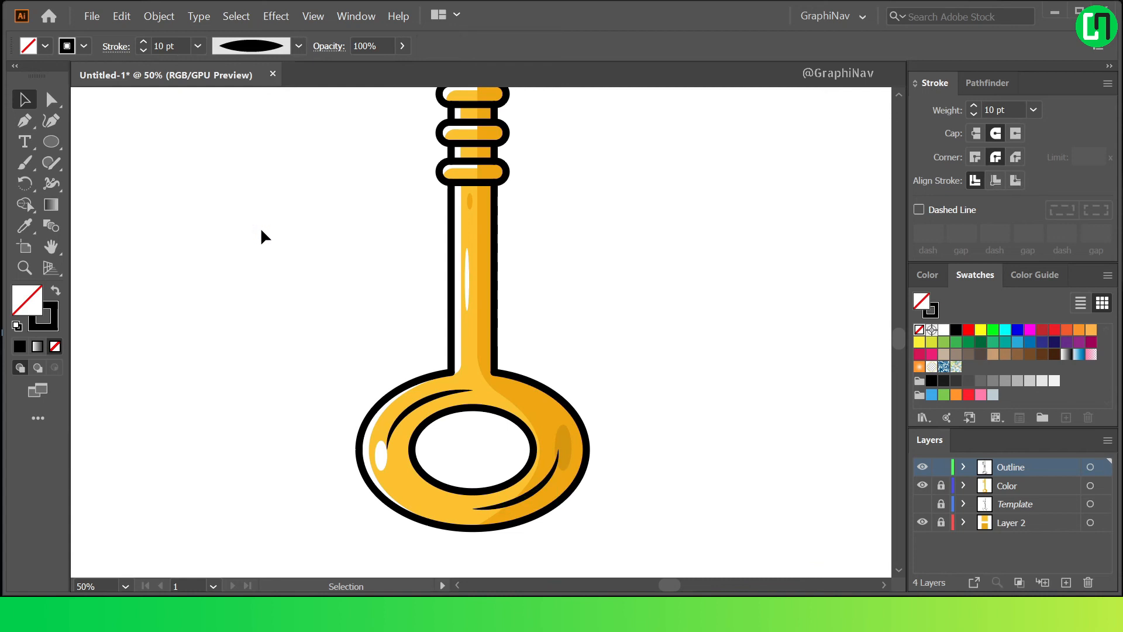
Lock the Outline layer and add a new layer named Background directly above the Template layer.
key("ctrl+0")
left_click(940, 467)
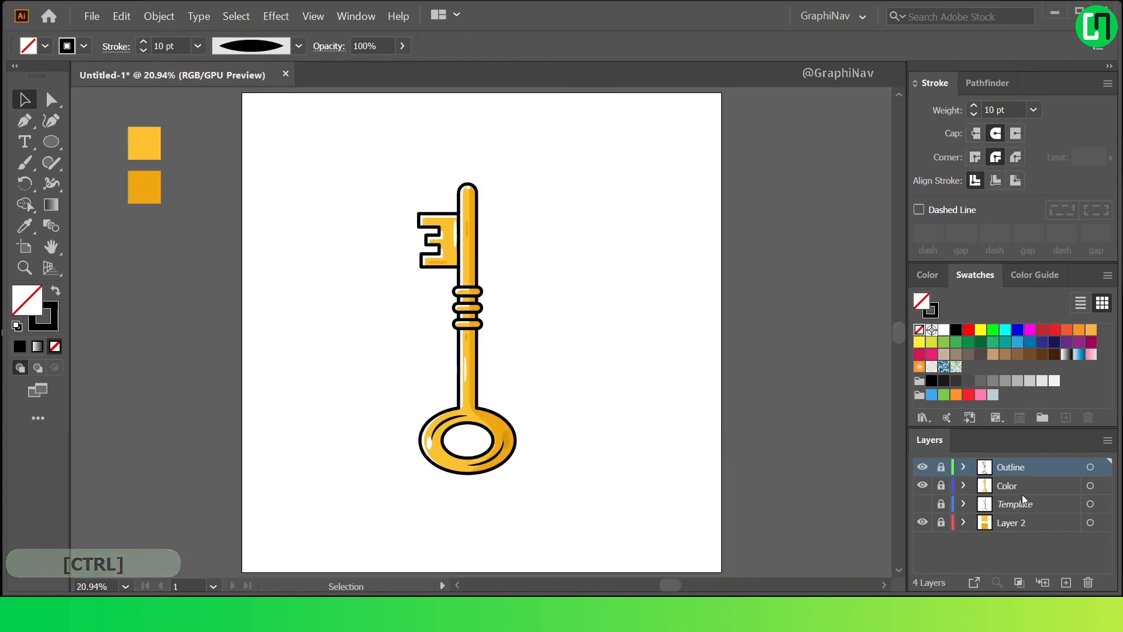
left_click(1029, 504)
type("B")
key("Caps_Lock")
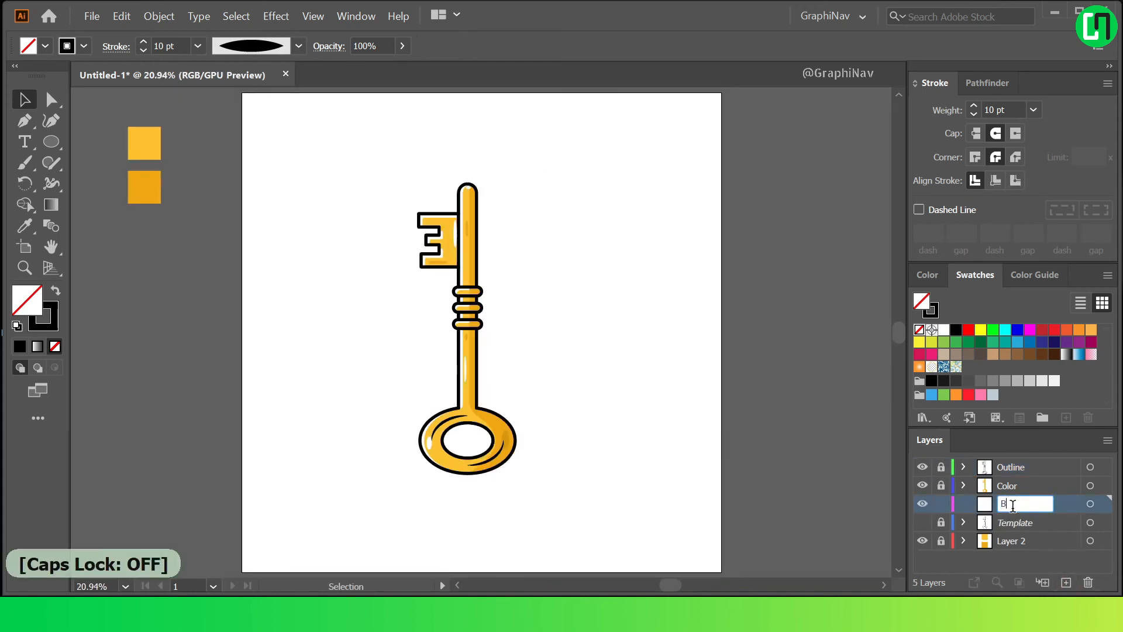
type("ackground")
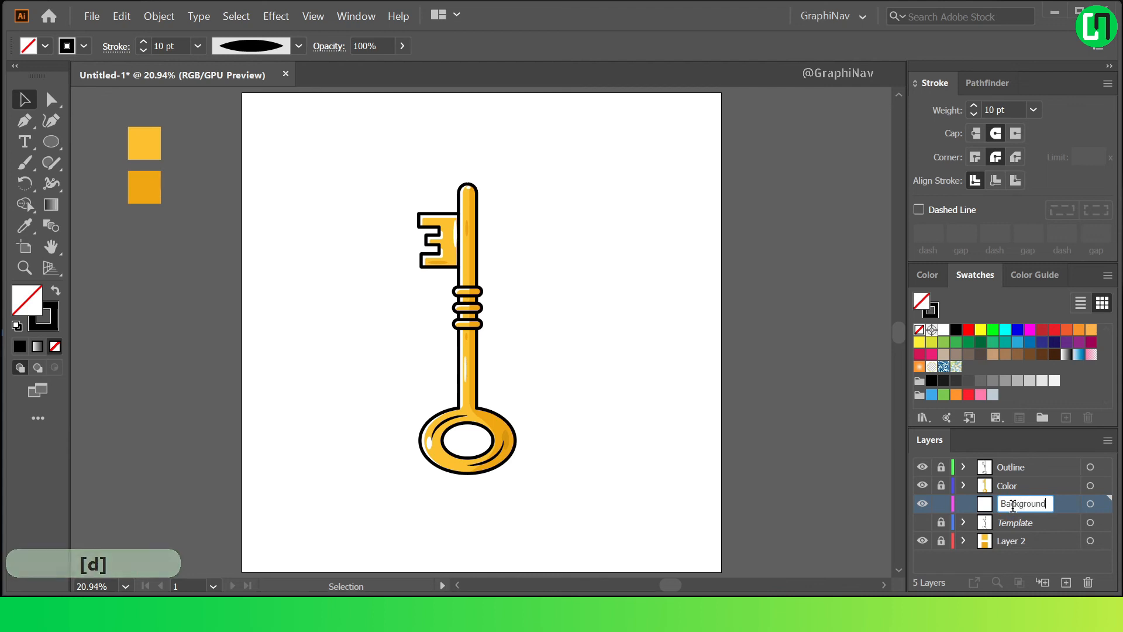
Hide the Outline layer and duplicate all the key's colour shapes onto the Background layer, leaving the Color layer locked.
left_click(922, 468)
left_click(942, 486)
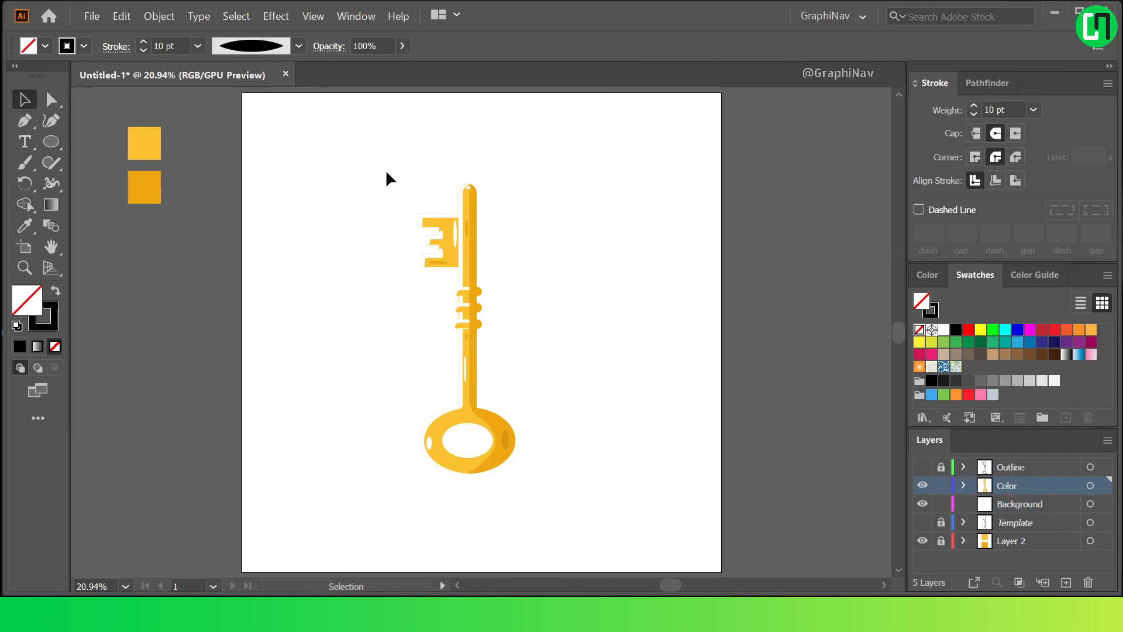
left_click_drag(545, 476, 571, 508)
left_click_drag(1103, 485, 1102, 505)
left_click(941, 486)
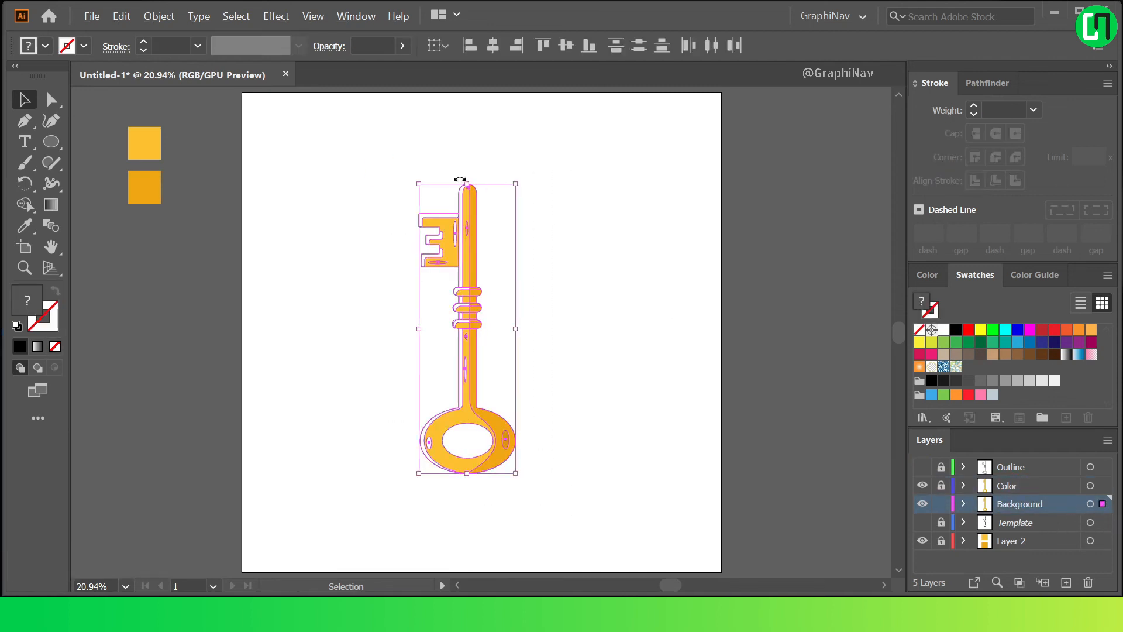
Merge the duplicated shapes of the toothed bit and upper shaft into one silhouette with the Shape Builder.
left_click(24, 205)
scroll(324, 213, "up", 2)
left_click_drag(497, 222, 555, 241)
scroll(497, 229, "up", 2)
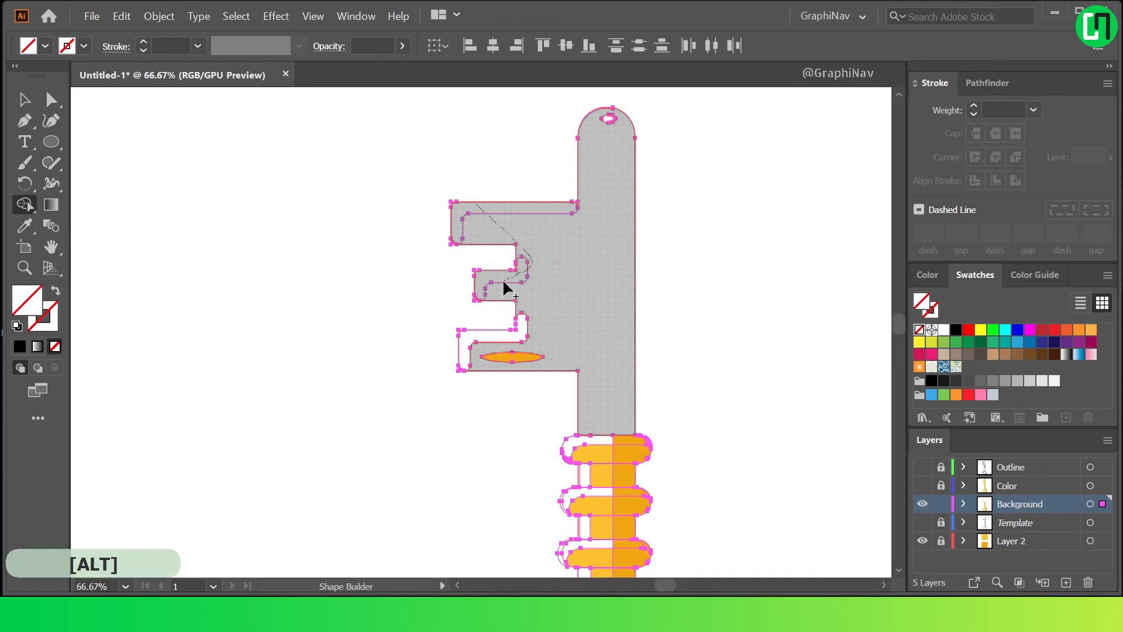
scroll(548, 326, "down", 2)
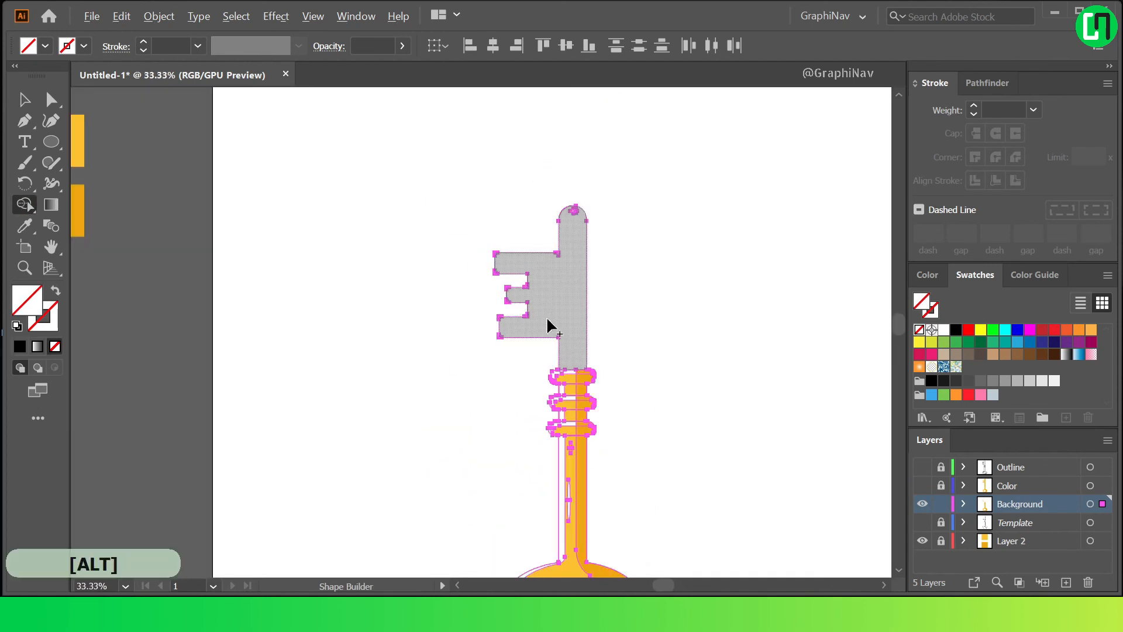
Merge the three collars and the shaft sections between them into the silhouette, including the slivers along their edges.
scroll(577, 376, "up", 3)
left_click_drag(582, 459, 547, 426)
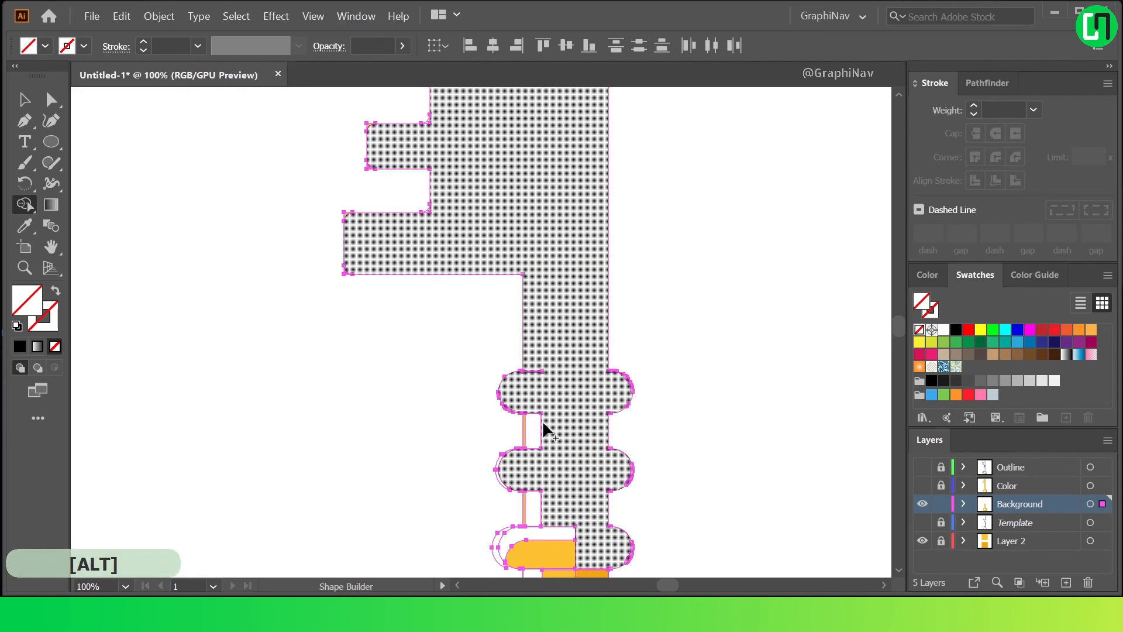
scroll(529, 433, "up", 3)
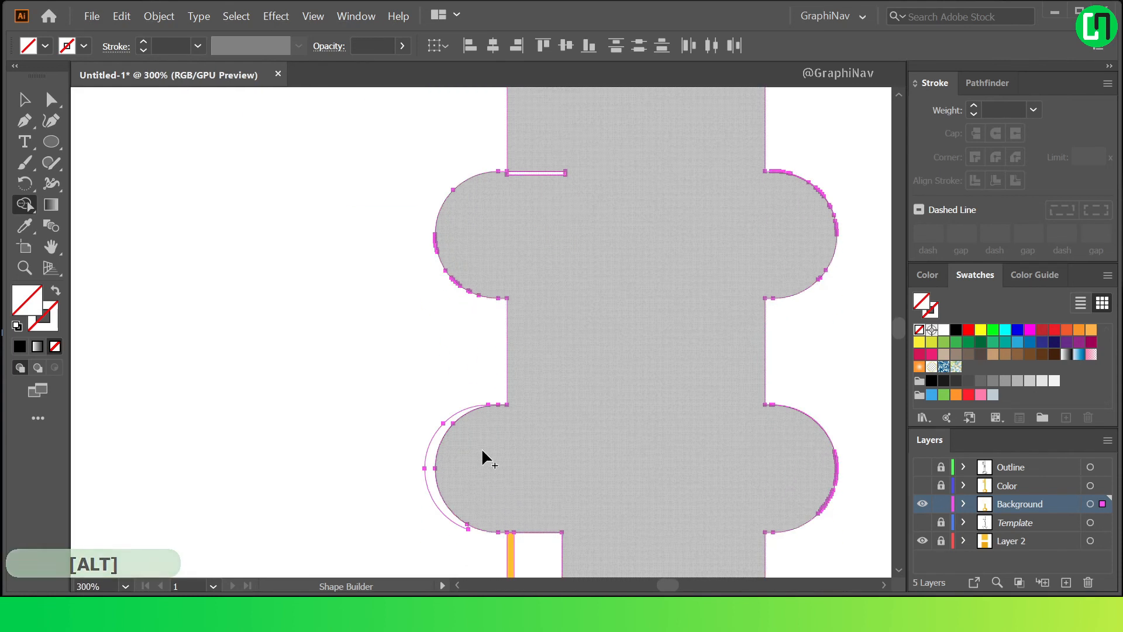
scroll(477, 443, "down", 2)
scroll(499, 450, "up", 3)
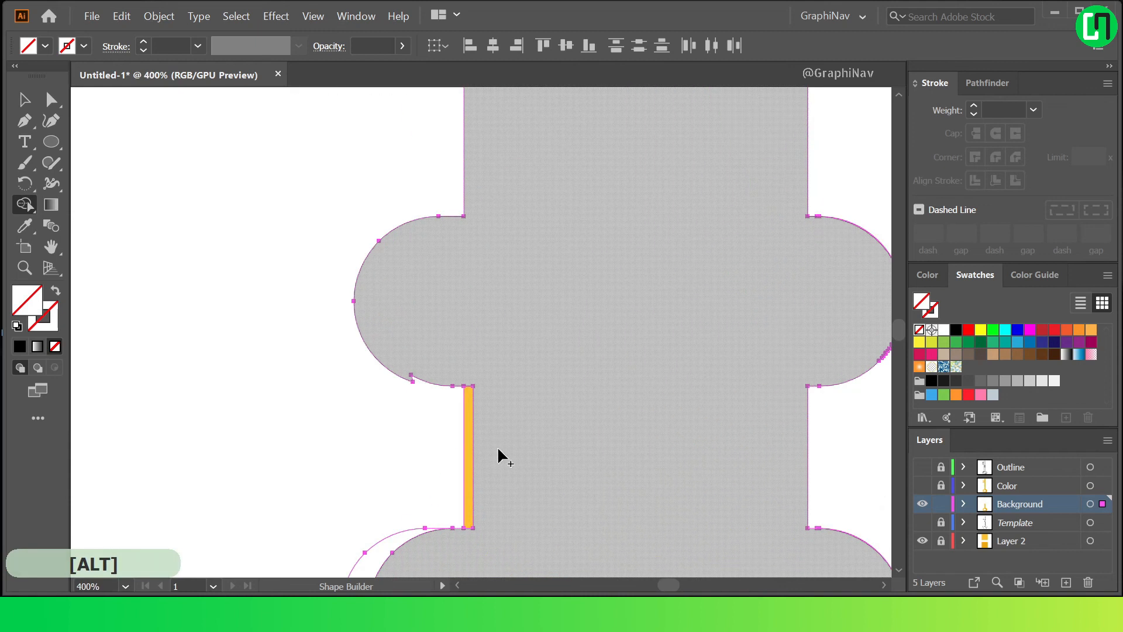
scroll(470, 450, "down", 3)
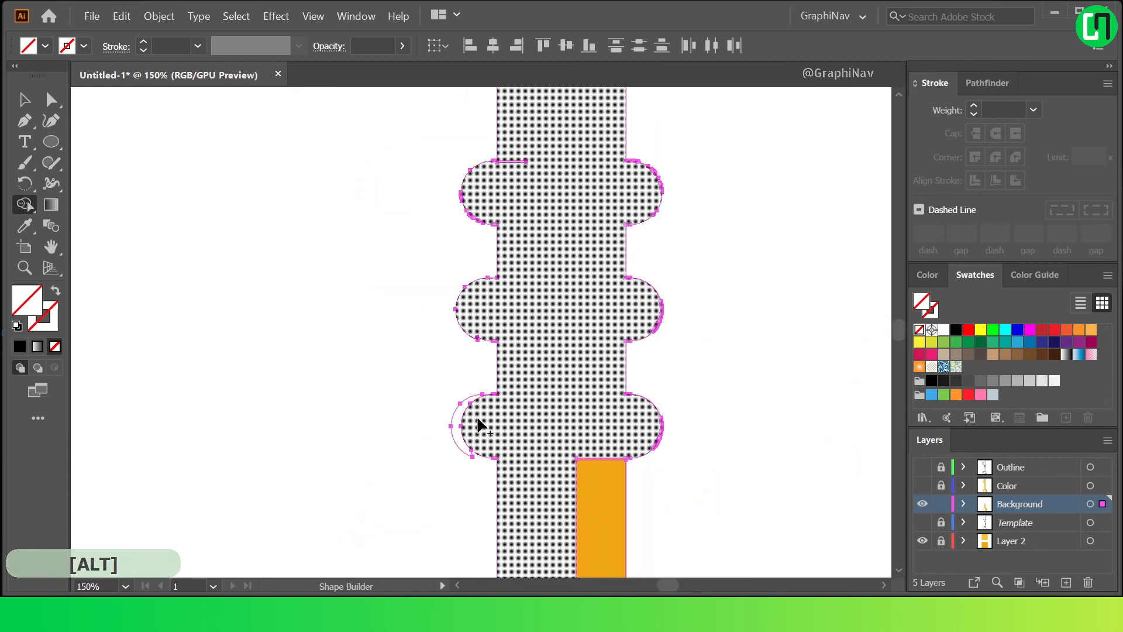
scroll(581, 381, "down", 5)
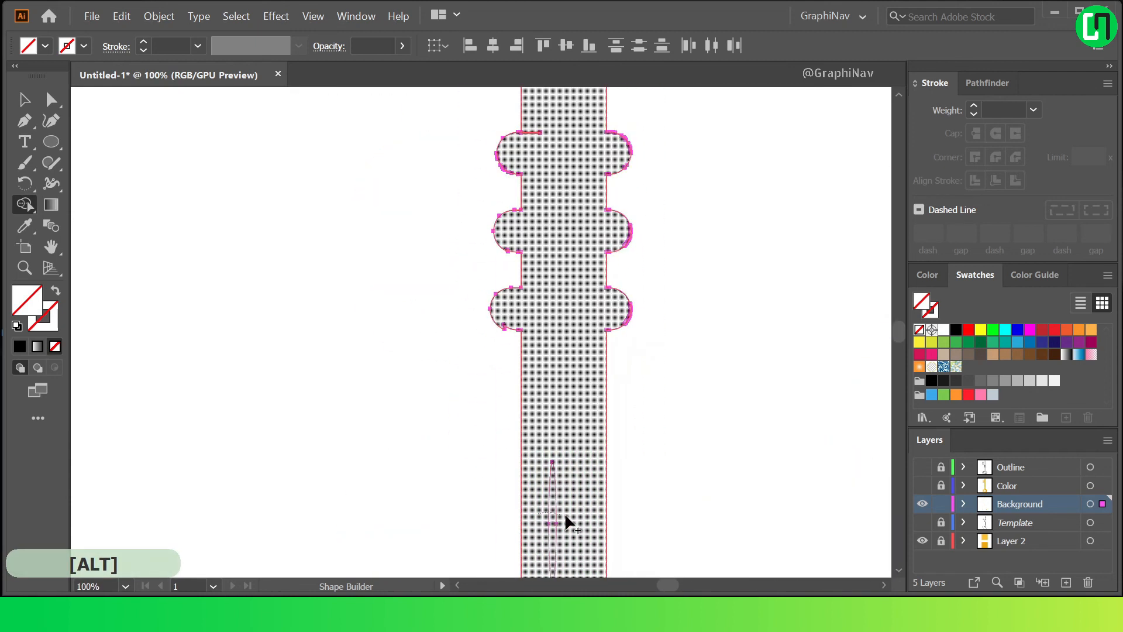
Merge the lower shaft and ring shapes into the silhouette, keeping the ring's centre hole open.
scroll(559, 505, "up", 3)
scroll(602, 464, "down", 2)
scroll(509, 459, "up", 2)
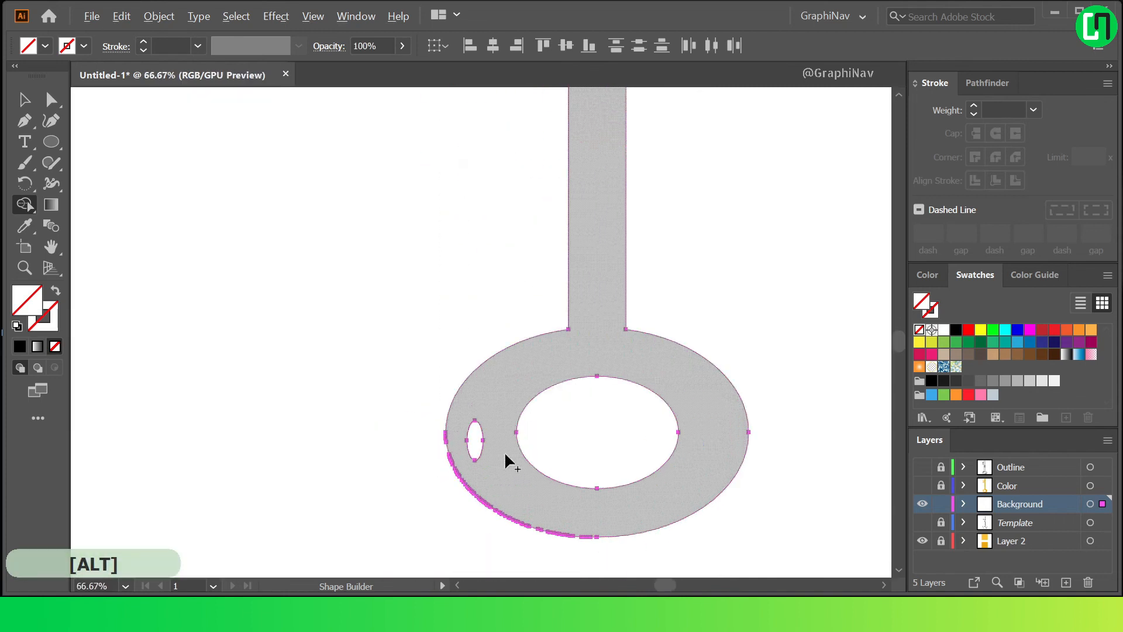
scroll(472, 446, "down", 3)
Fill the merged key silhouette with black and set its opacity to 40%.
key("a")
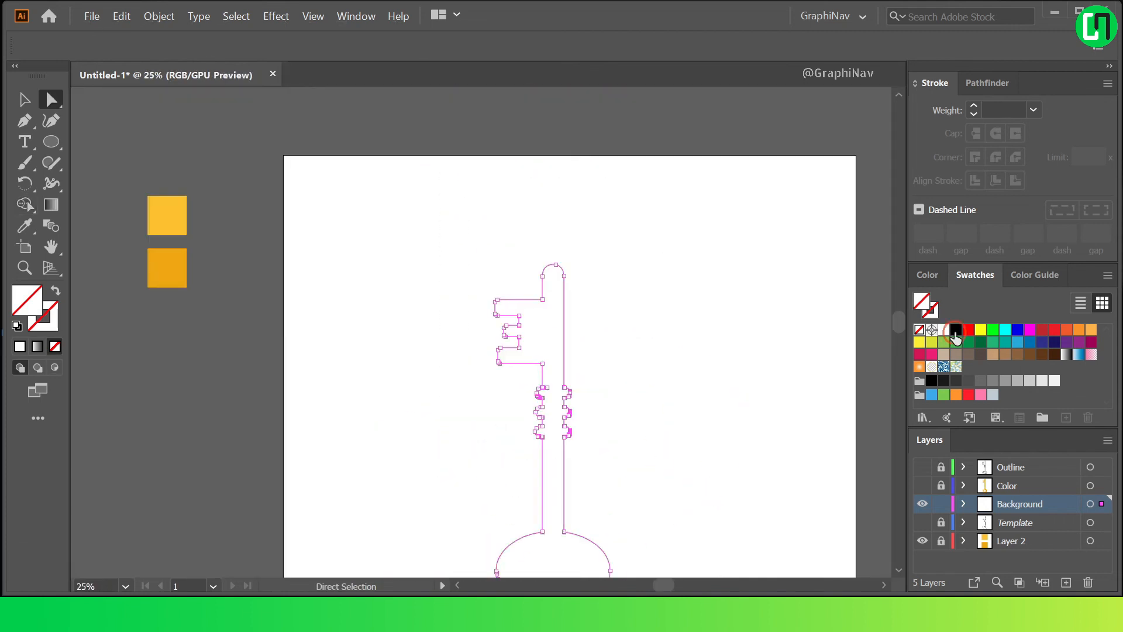
left_click(955, 330)
left_click(556, 316)
left_click(361, 46)
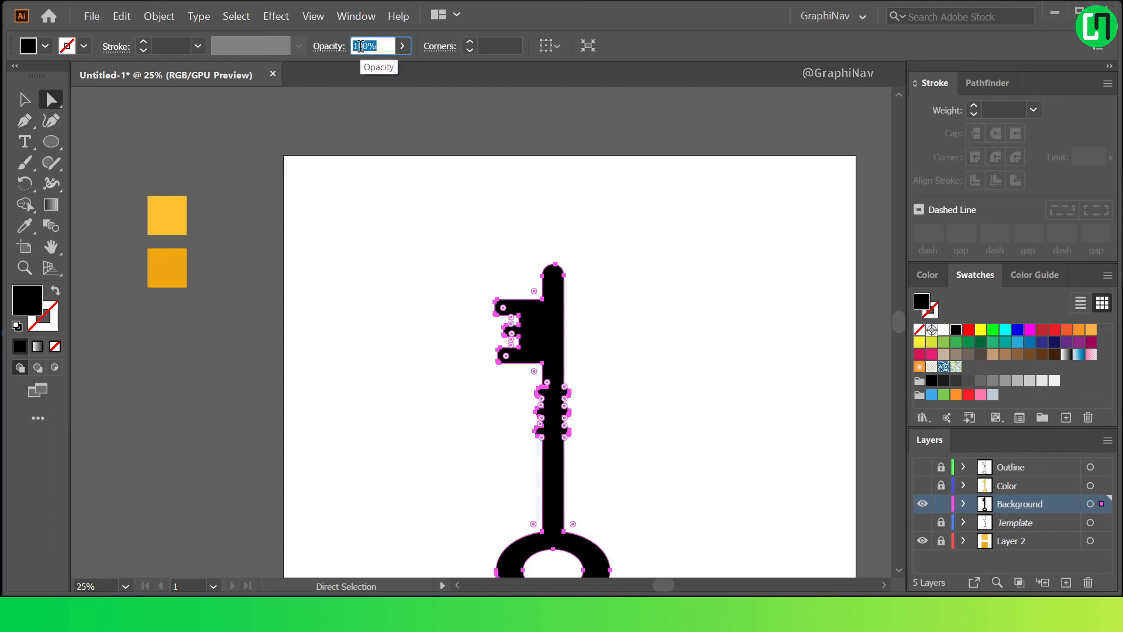
type("40")
key("Return")
left_click(627, 344)
Show the Color and Outline layers and move the silhouette down and to the right as the key's drop shadow.
left_click(923, 485)
left_click(923, 467)
left_click_drag(555, 480, 584, 519)
scroll(602, 454, "down", 3)
scroll(603, 448, "up", 3)
Fine-tune the drop shadow's offset by nudging it slightly right and up behind the key.
left_click(601, 412)
key("Right")
key("Up")
key("Up")
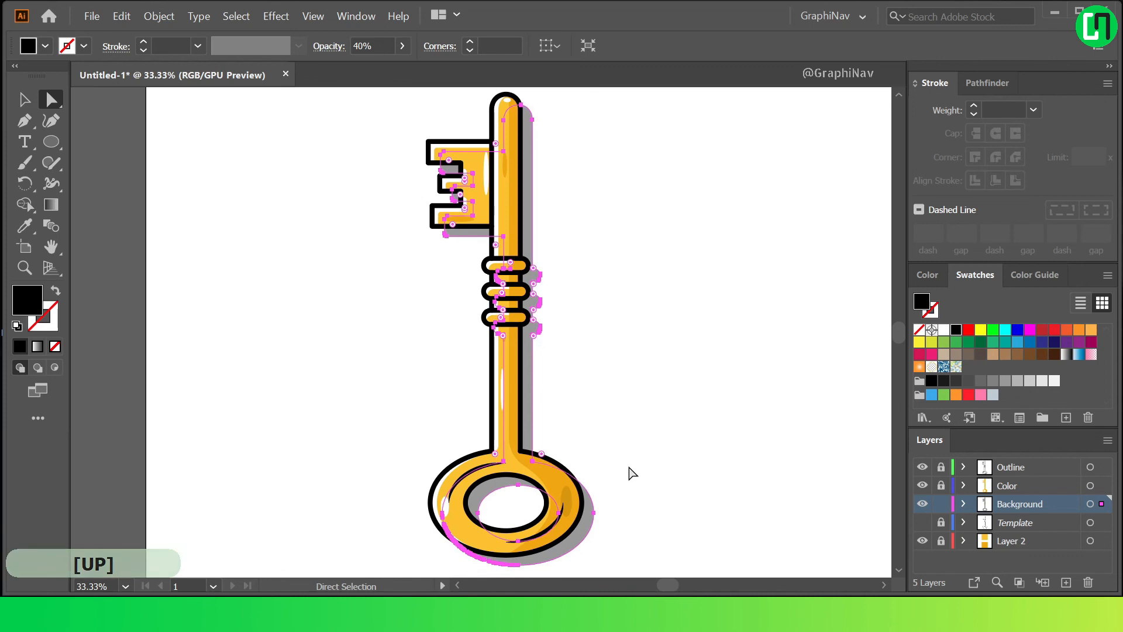
key("Up")
key("Down")
left_click(664, 444)
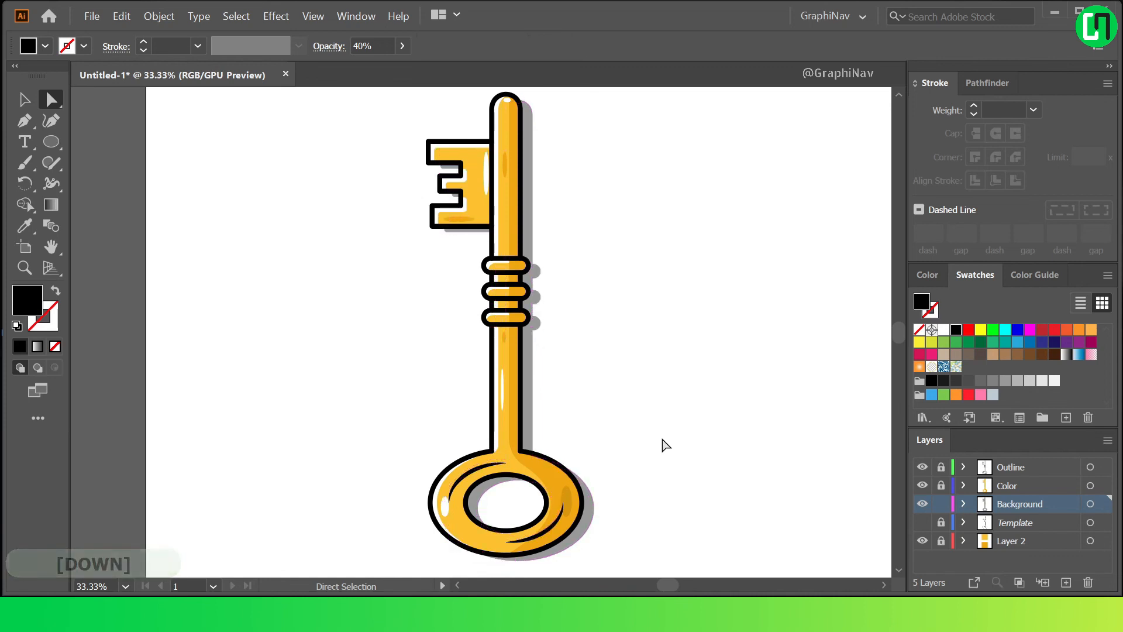
Sample the lighter yellow swatch and draw a rectangle in that colour covering the whole artboard.
key("ctrl+0")
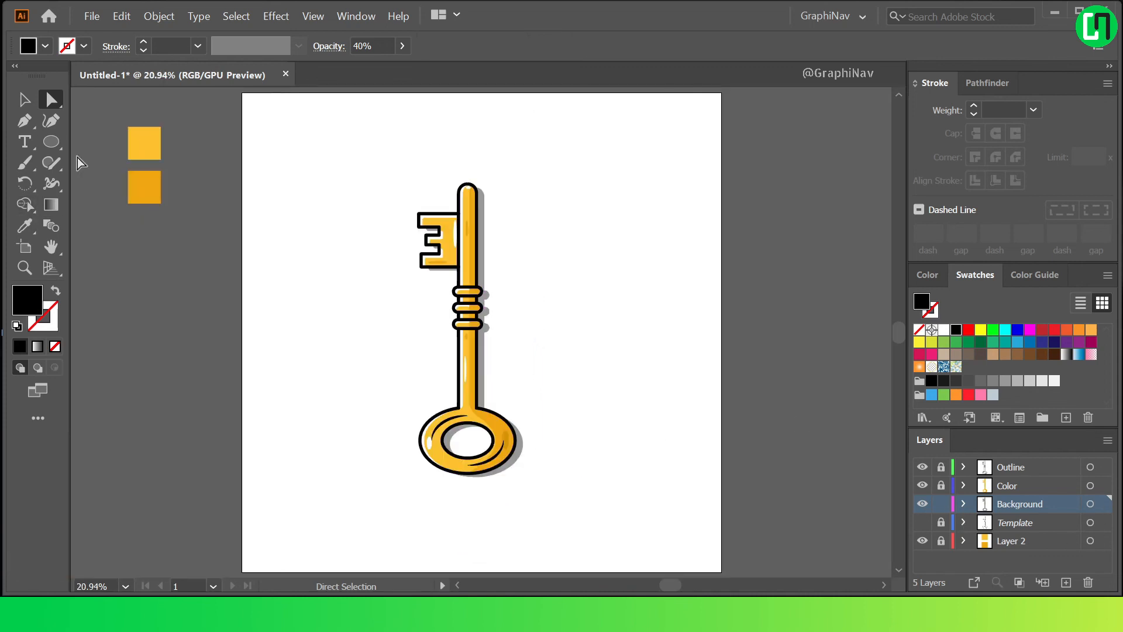
left_click(26, 224)
left_click(139, 140)
left_click_drag(51, 142, 106, 142)
mouse_move(241, 91)
left_mouse_down()
mouse_move(682, 466)
mouse_move(721, 571)
left_mouse_up()
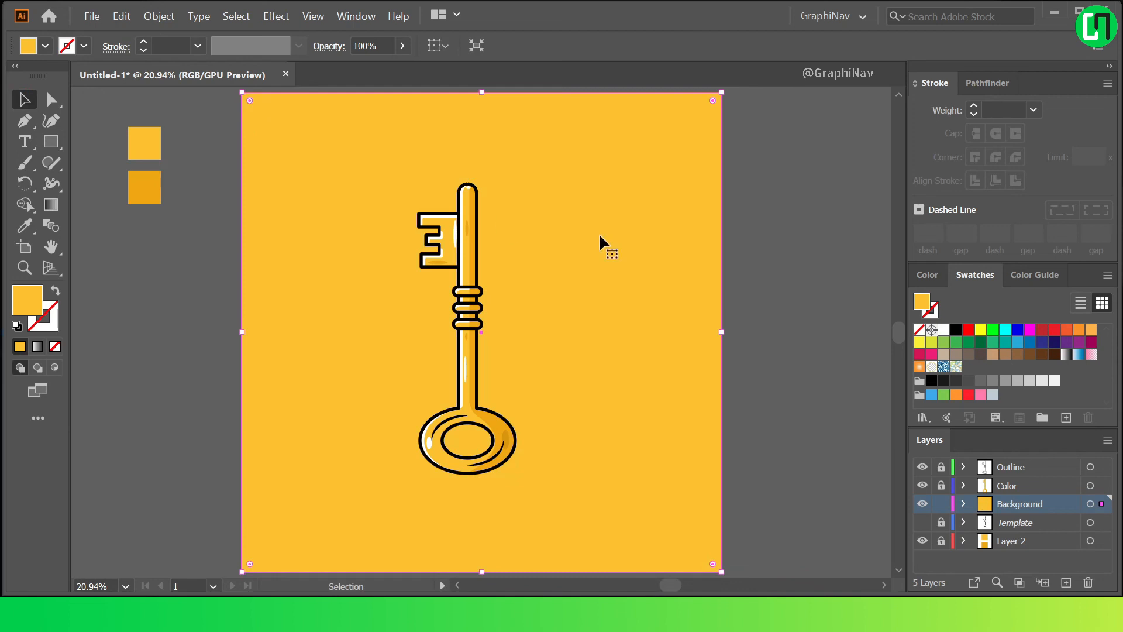
Send the yellow background rectangle to the back, behind the drop shadow.
right_click(537, 167)
mouse_move(608, 405)
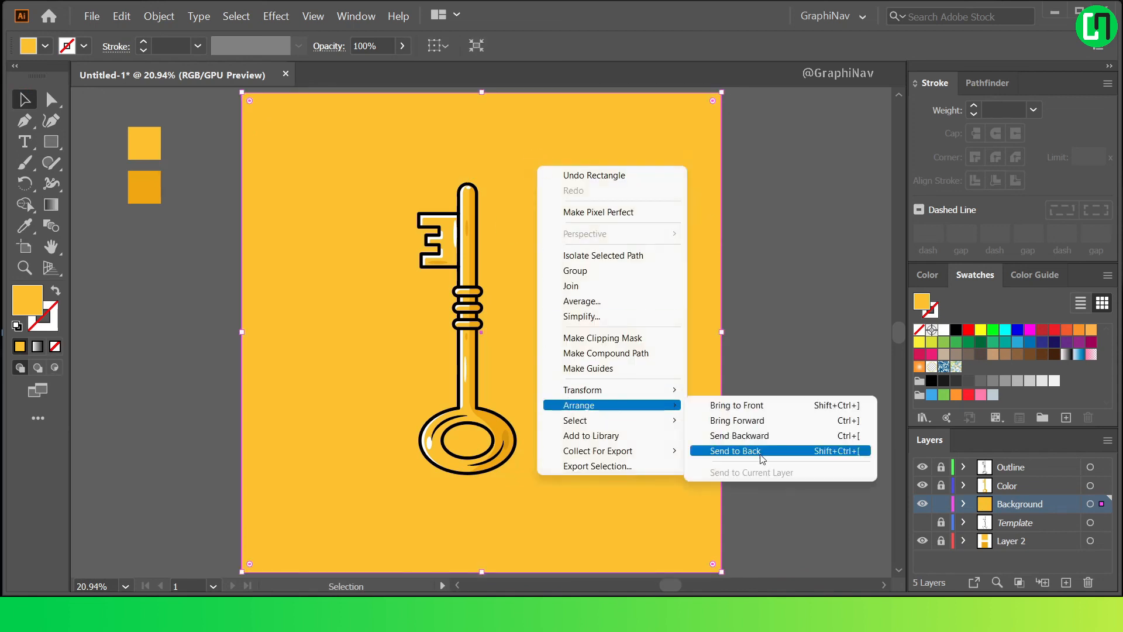
left_click(763, 452)
left_click(802, 316)
Nudge the key's drop shadow slightly to the right over the yellow background.
left_click(508, 465)
key("Right")
left_click(802, 337)
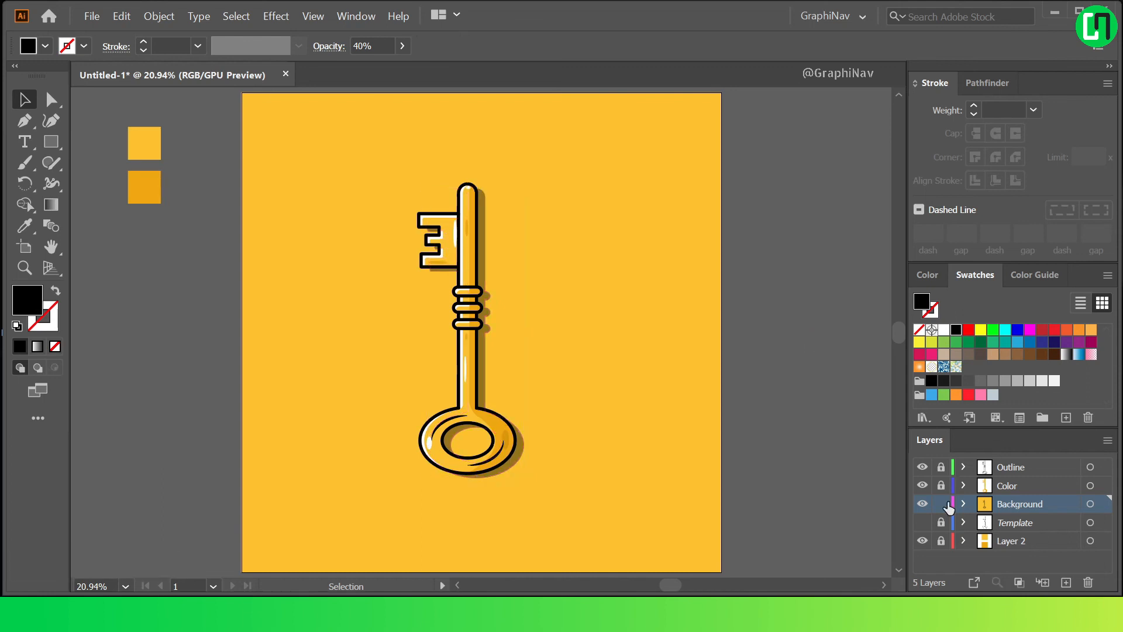